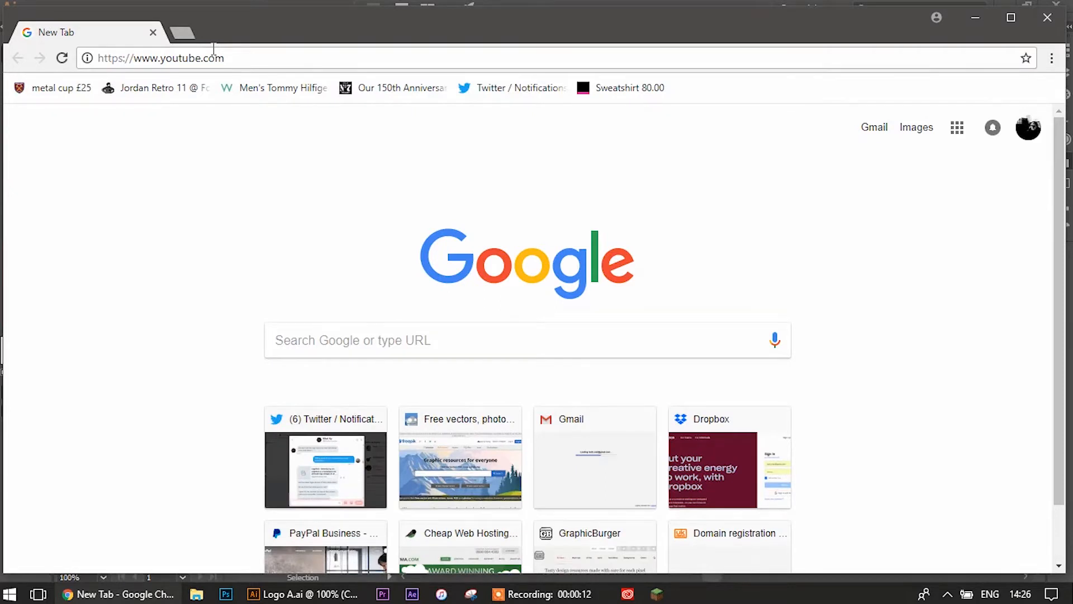
key(Return)
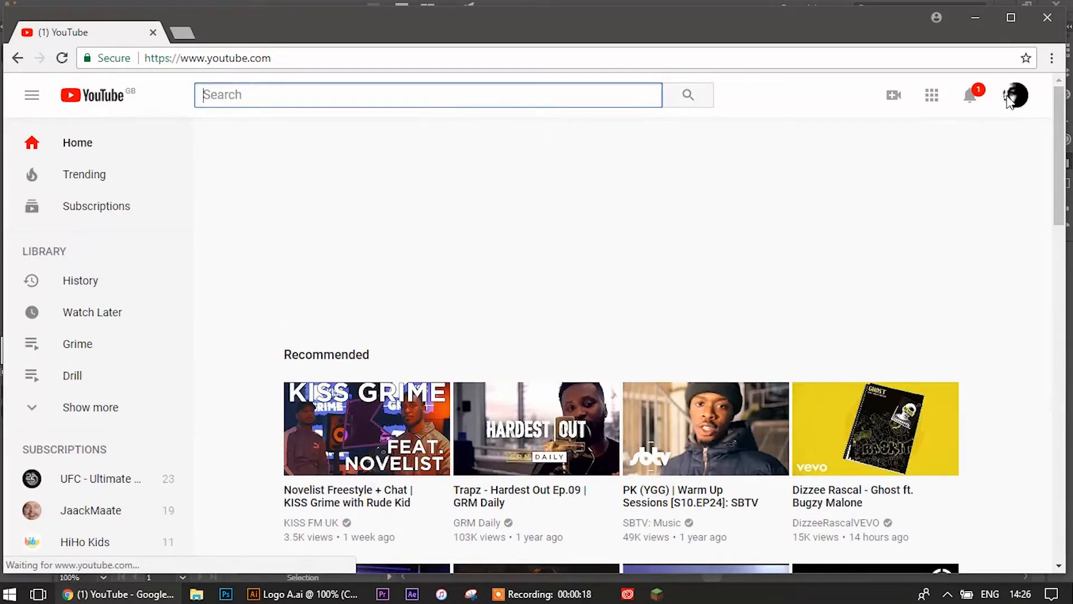
click(1014, 95)
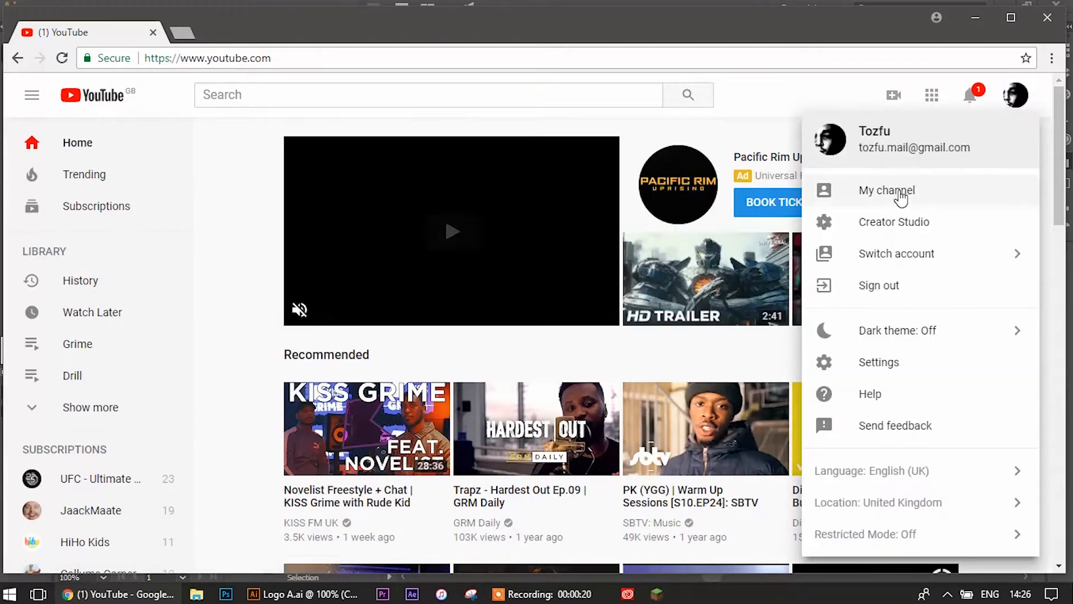
scroll(898, 198, down, 4)
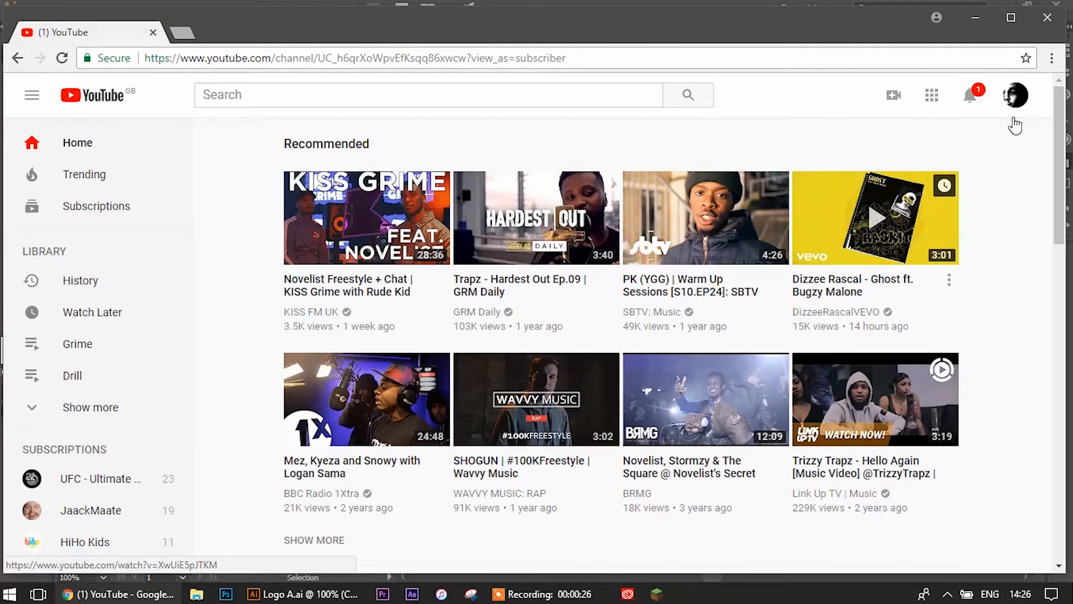
click(1016, 95)
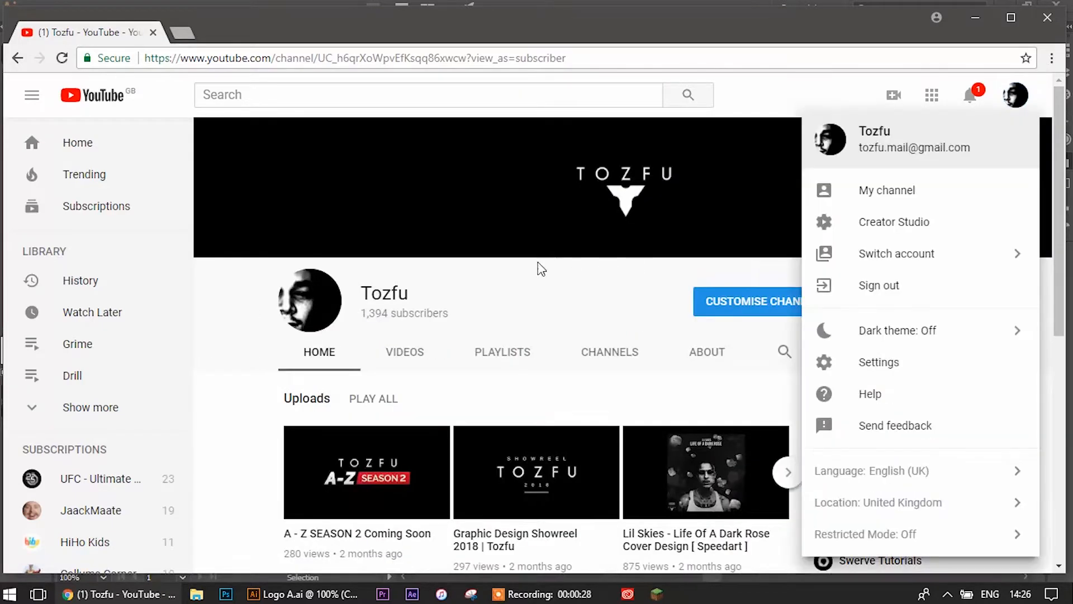
Browse the channel's uploaded videos to look over the letter logo designs
click(407, 354)
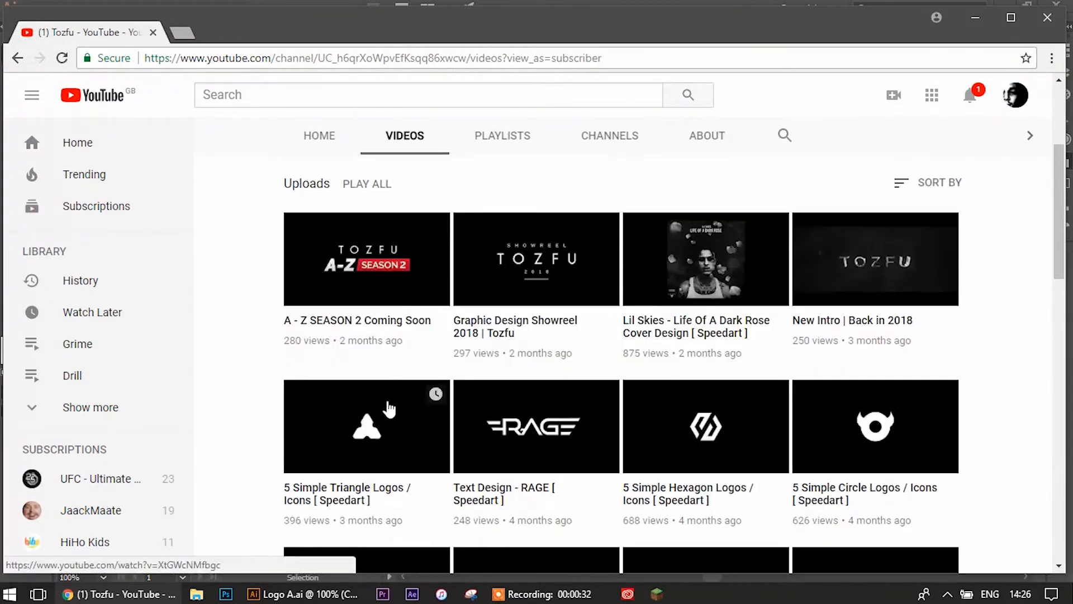
scroll(423, 391, up, 3)
scroll(420, 381, down, 15)
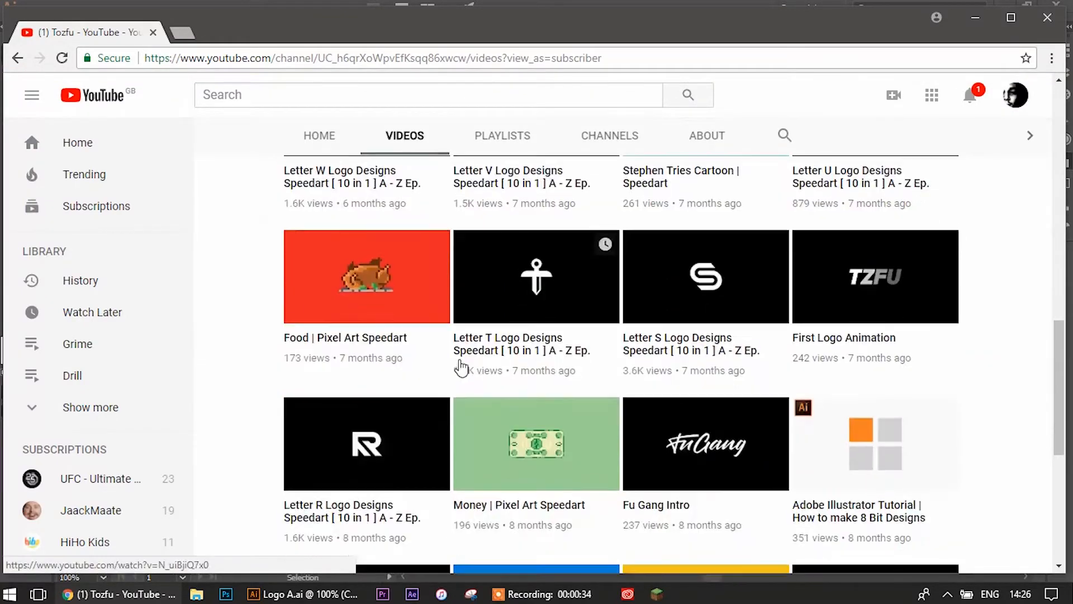
scroll(462, 370, down, 3)
scroll(458, 366, up, 18)
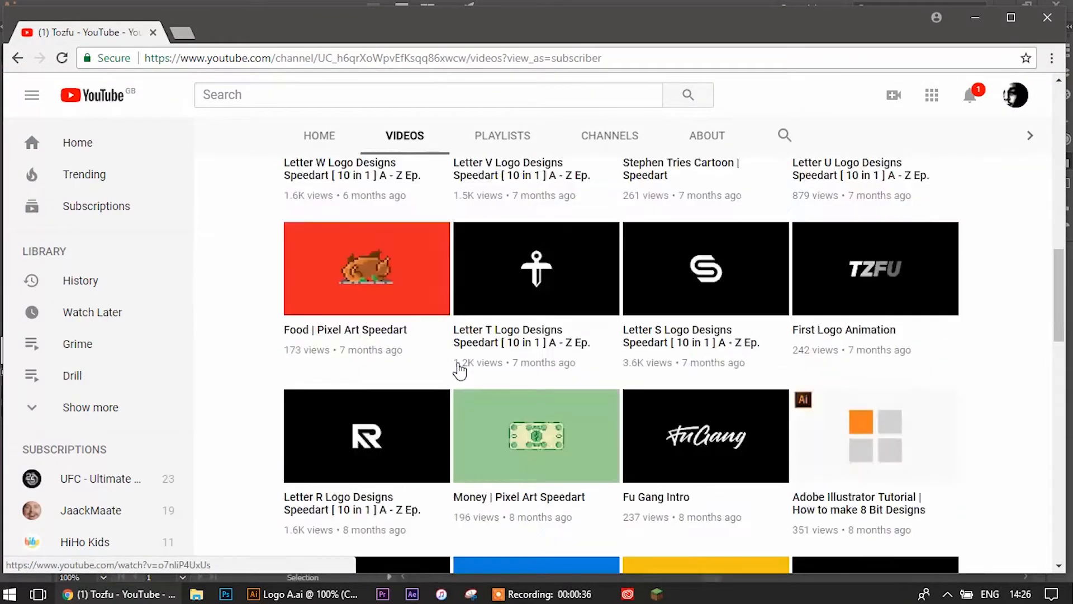
Return to the channel's home page and open the video "Letter A Logo Designs Speedart [ 10 in 1 ] A - Z Ep. 1"
click(329, 358)
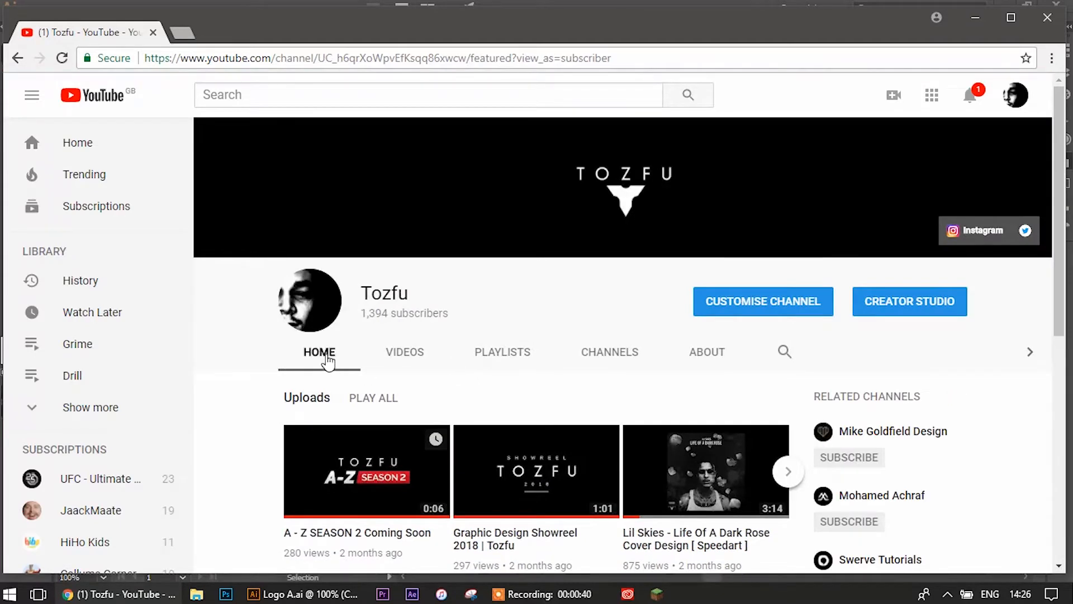
scroll(498, 301, down, 5)
scroll(378, 451, up, 5)
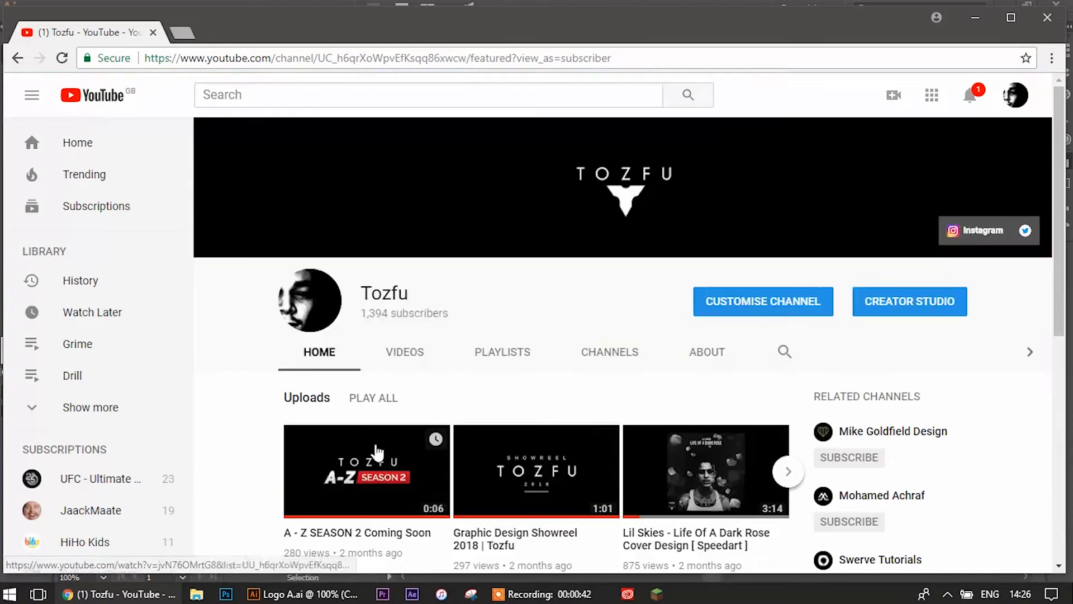
scroll(386, 451, down, 4)
click(393, 448)
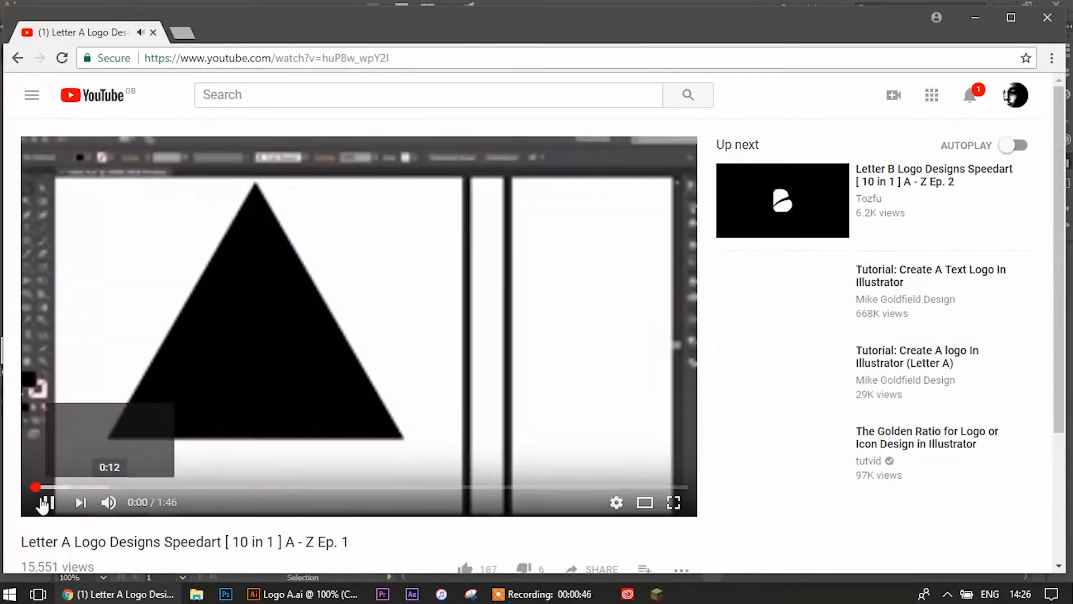
Pause the video and seek to 1:36, where the finished winged letter A logo is shown
click(44, 503)
click(403, 487)
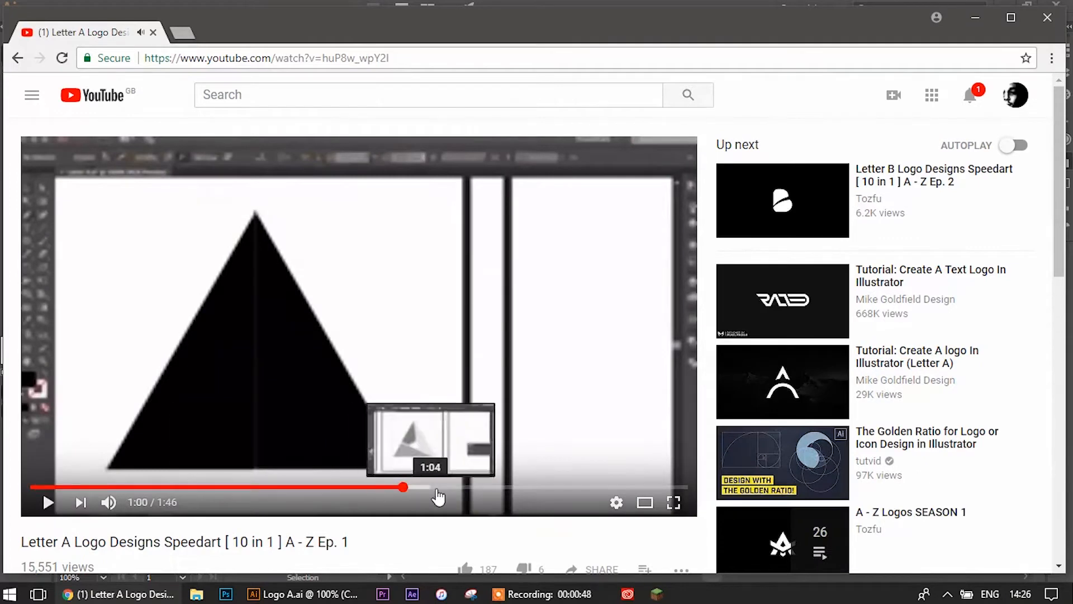
click(439, 488)
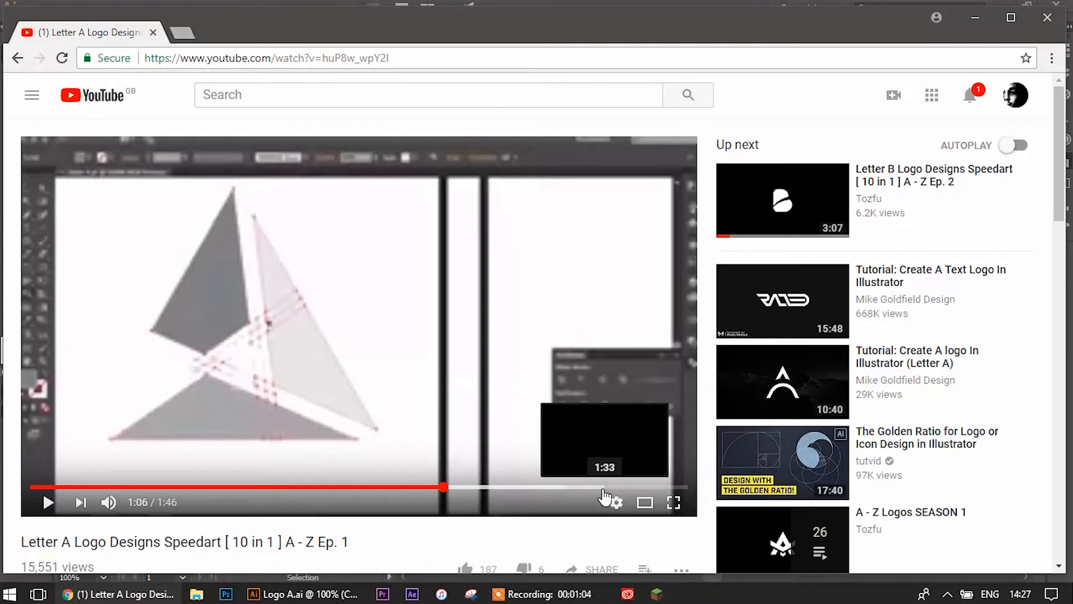
click(634, 490)
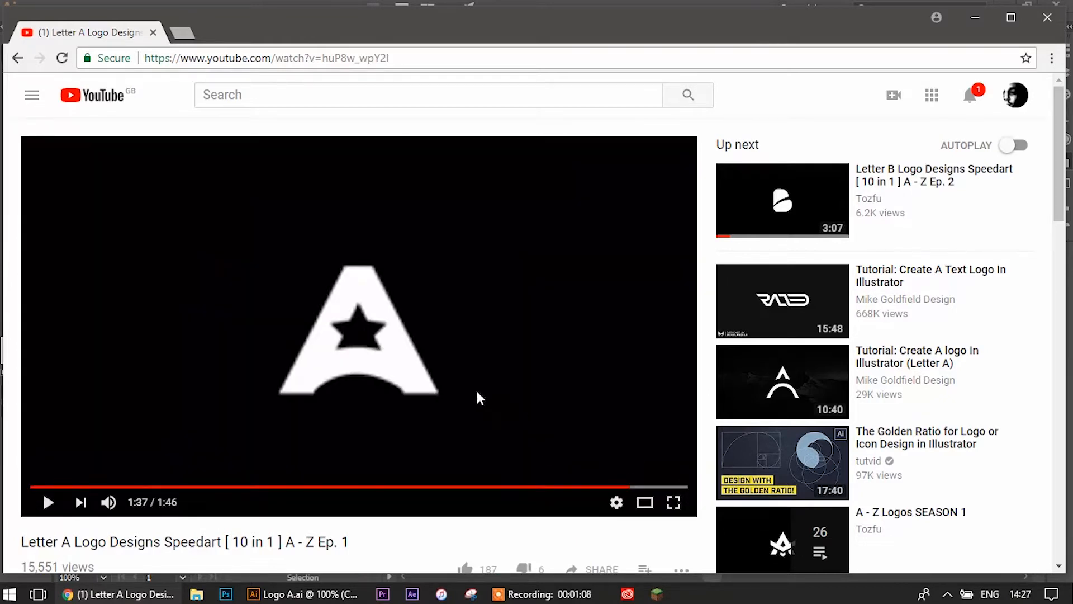
drag(628, 488, 629, 492)
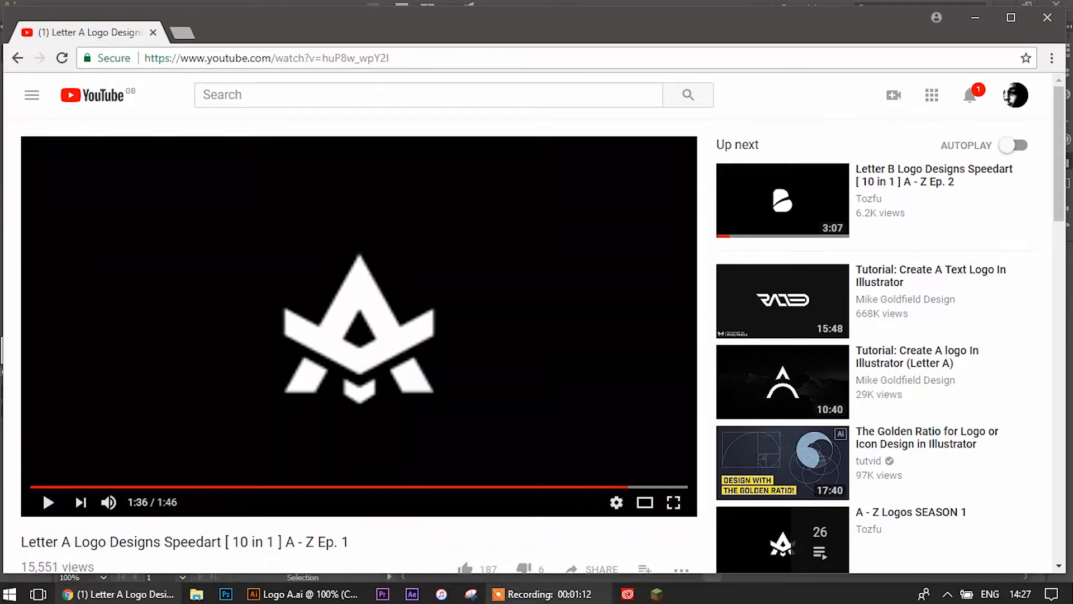
Switch to Snipping Tool and capture a rectangular snip around the white A logo in the paused video
click(476, 595)
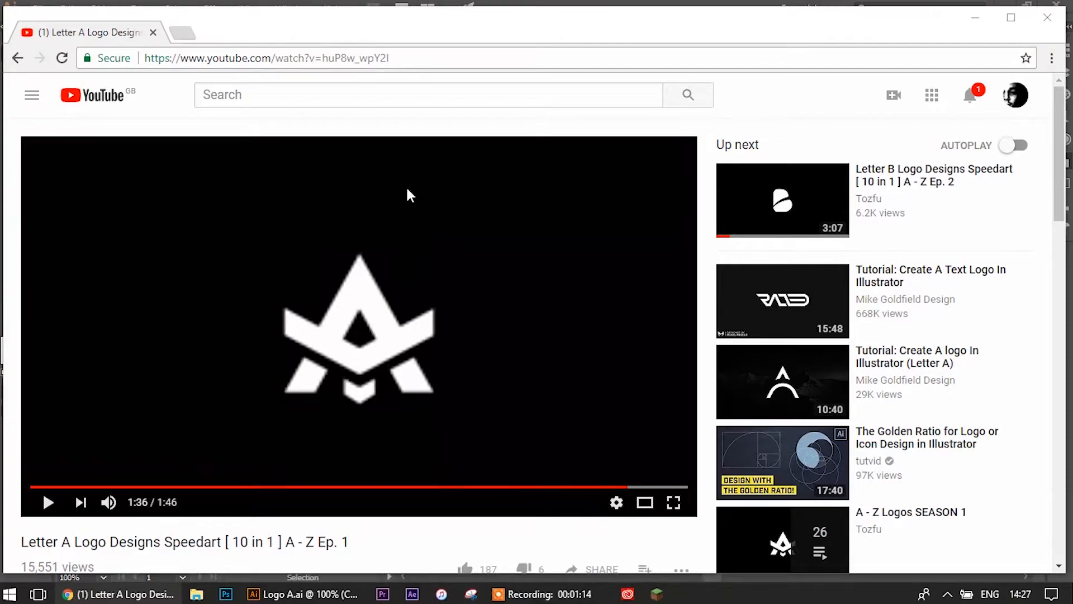
click(152, 297)
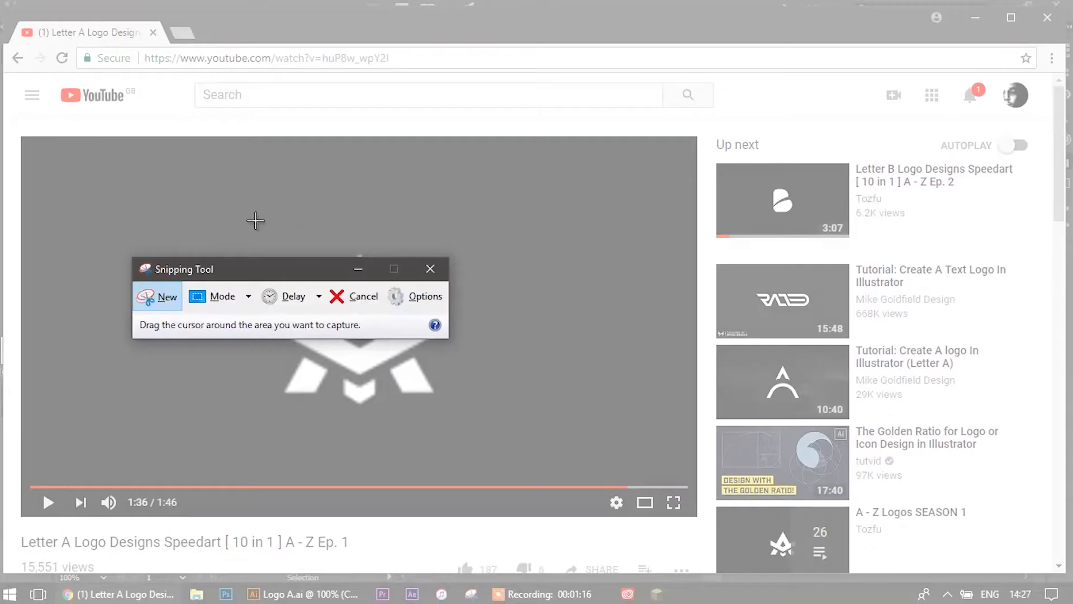
drag(241, 222, 478, 436)
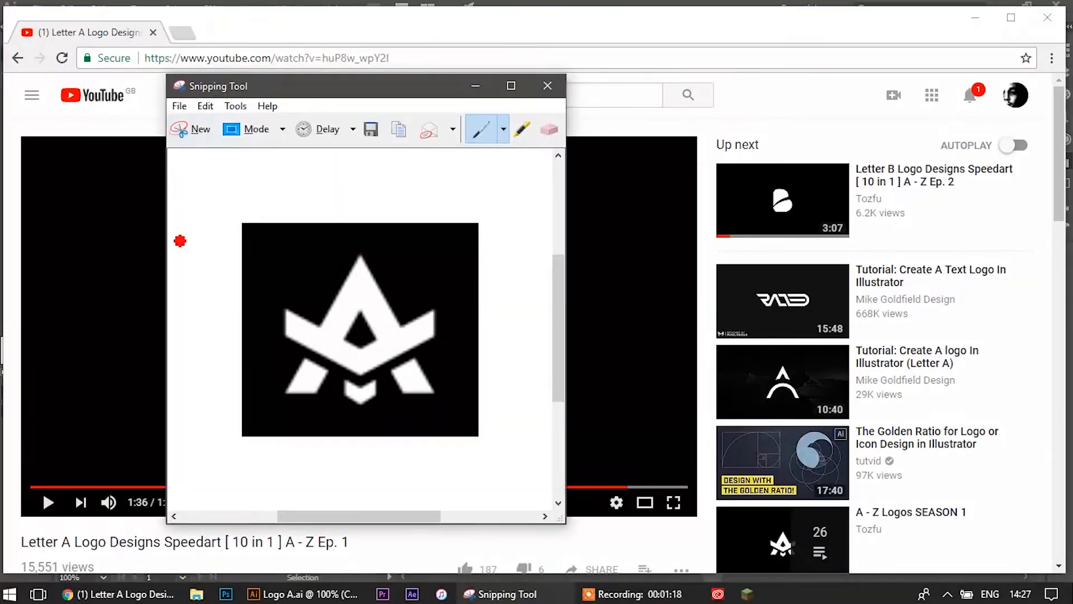
Save the snip to the Desktop as a JPEG file named Capture
click(182, 107)
click(197, 147)
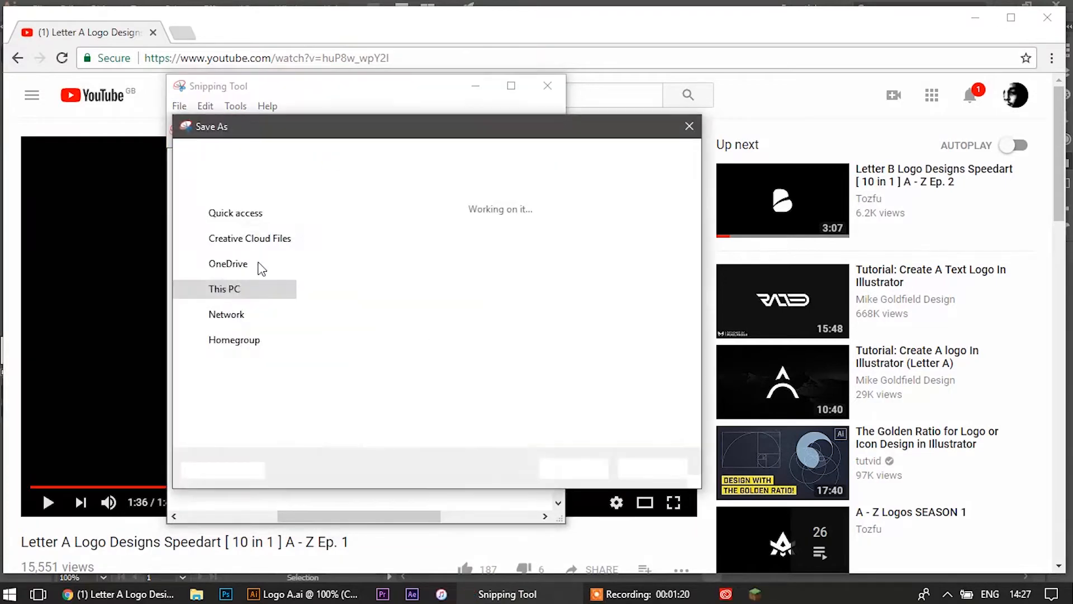
click(574, 468)
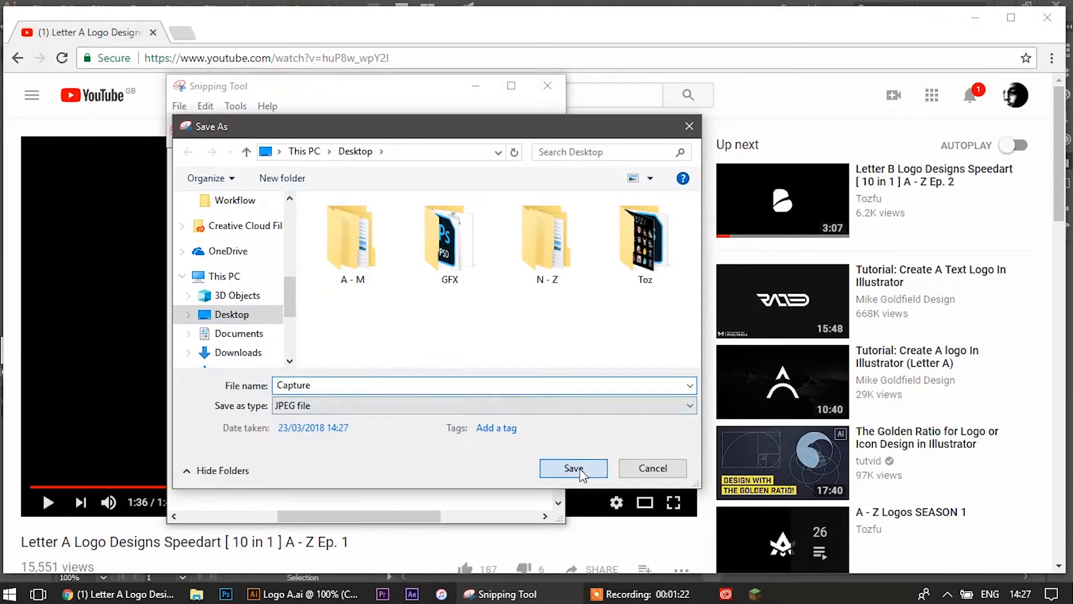
Switch to Illustrator and place the captured logo image from the Desktop folder into the Logo A.ai document
click(304, 594)
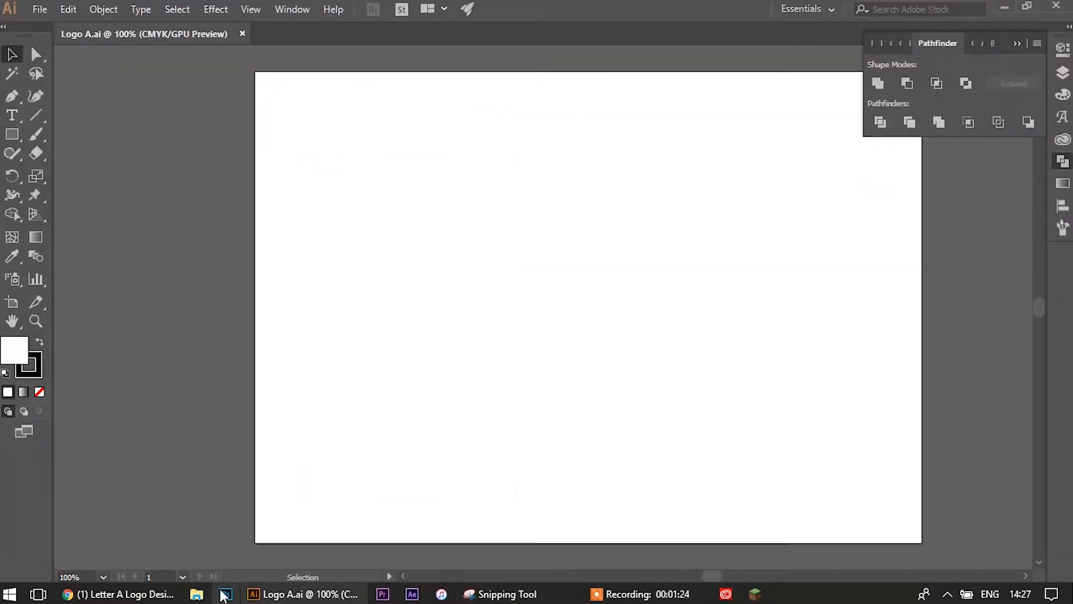
key(super+e)
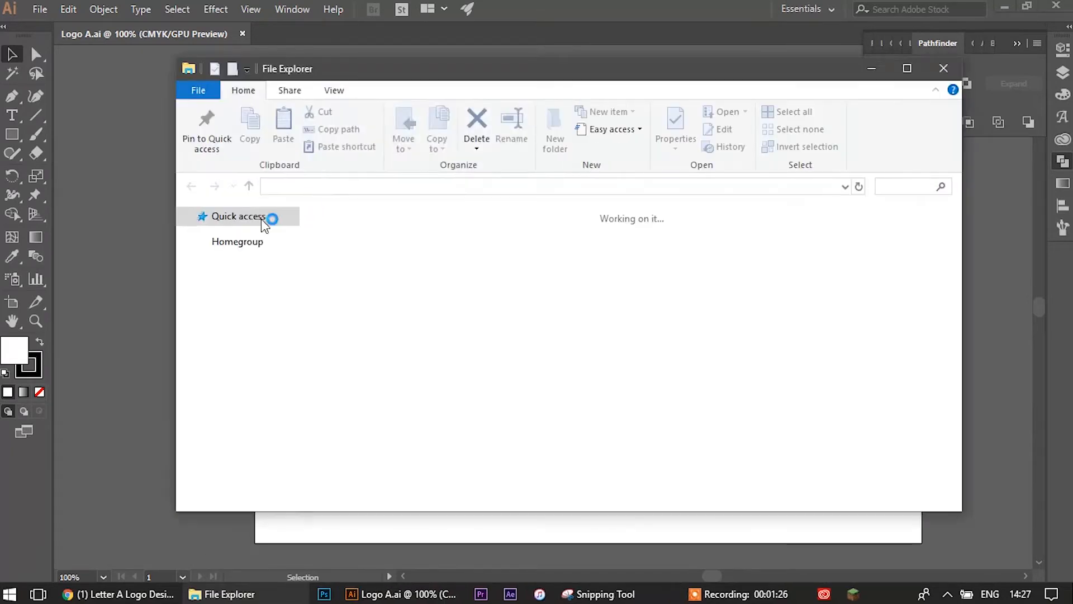
click(234, 242)
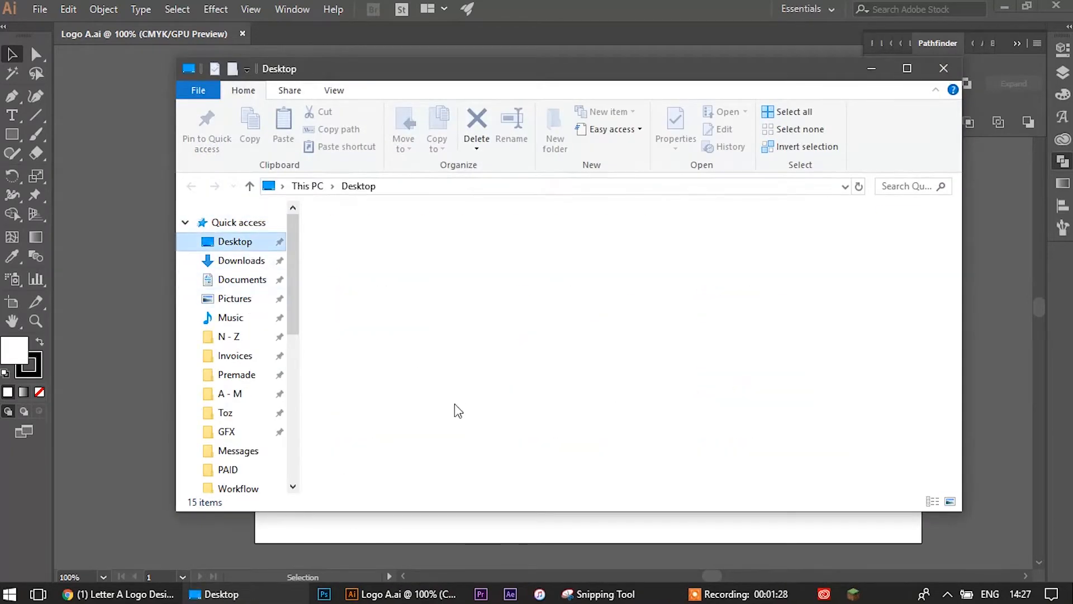
drag(249, 274, 345, 152)
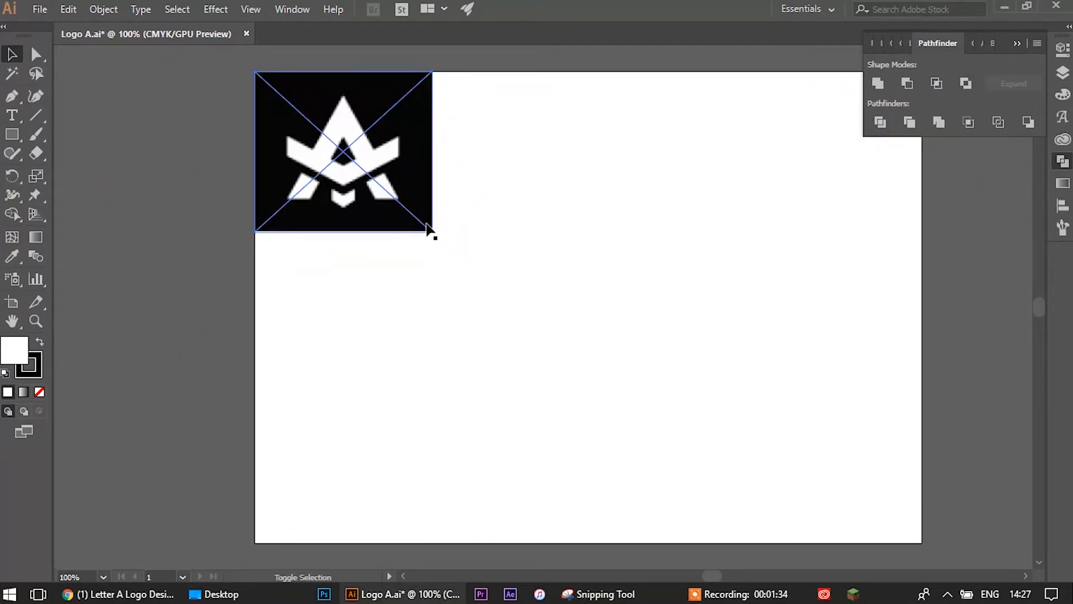
Move the placed logo image diagonally inward from the artboard's upper-left corner, then deselect it
double_click(434, 232)
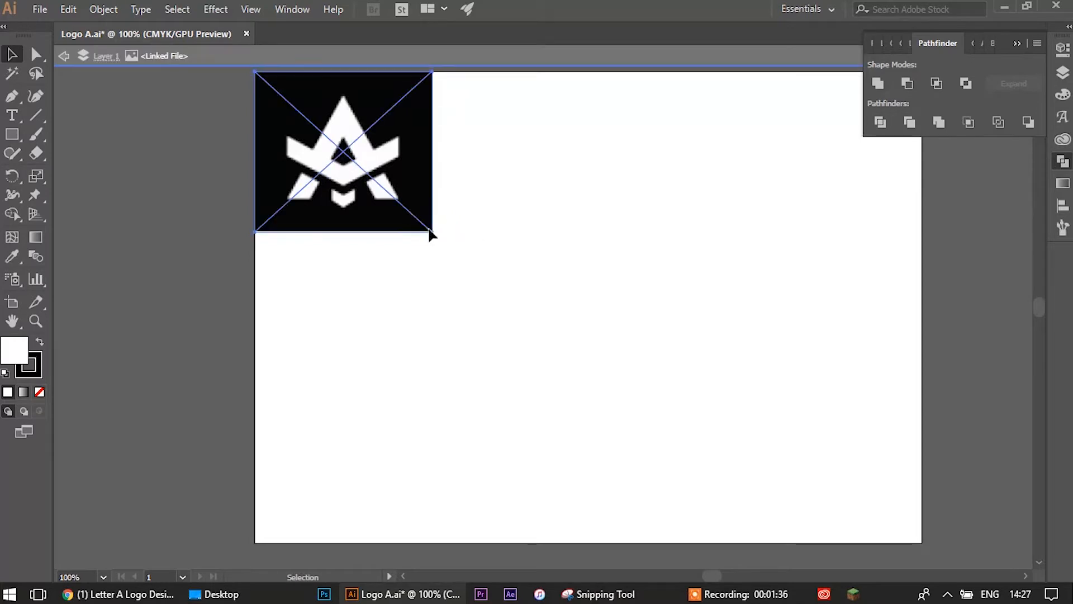
drag(430, 229, 470, 271)
double_click(551, 248)
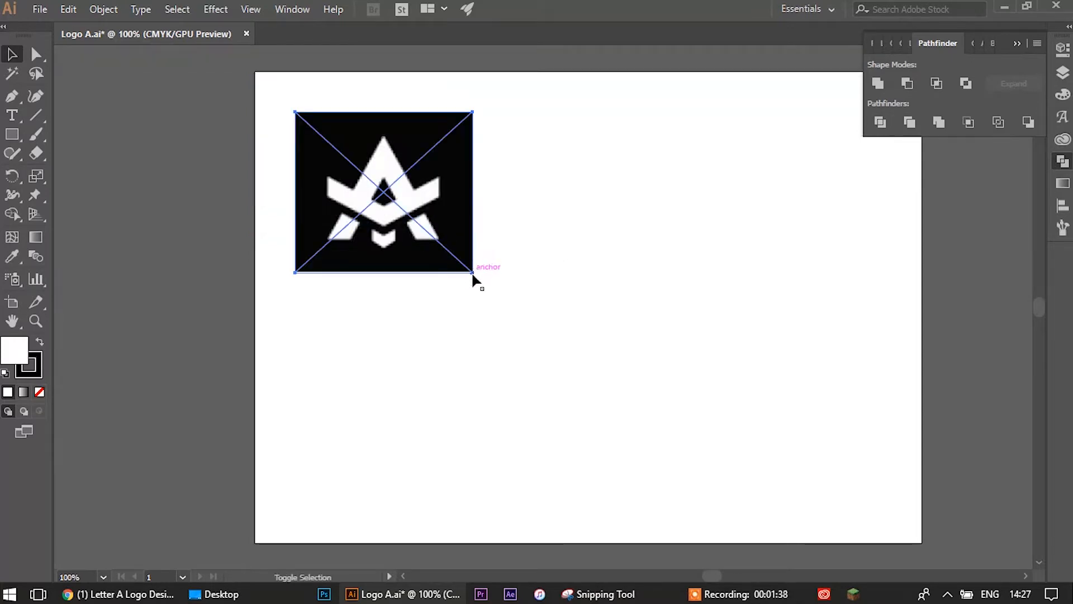
click(743, 189)
Lock Layer 1 holding the reference image and create a new layer above it
click(1063, 49)
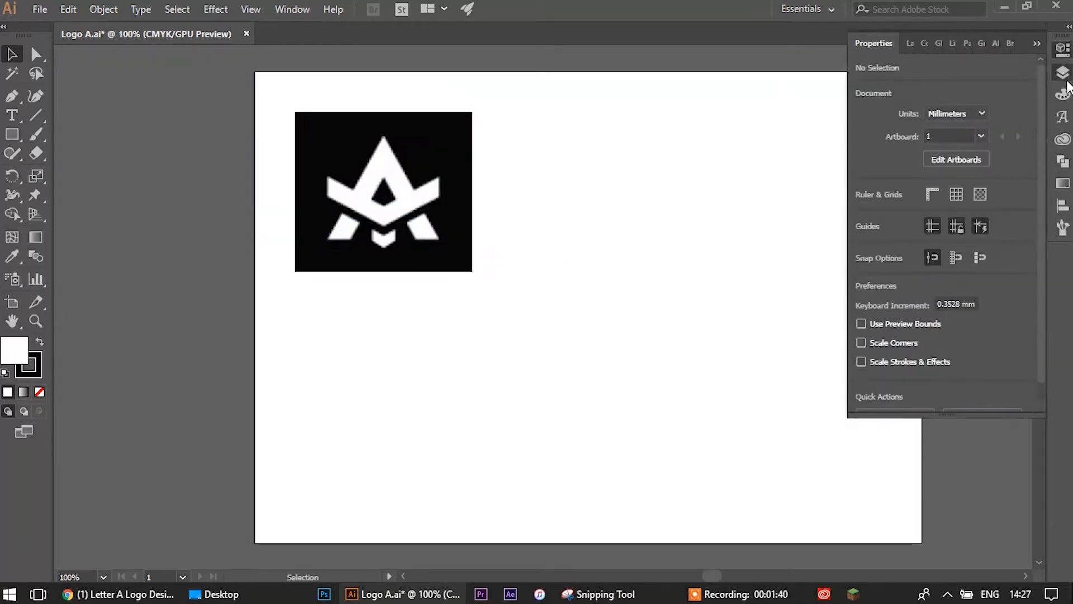
click(1065, 78)
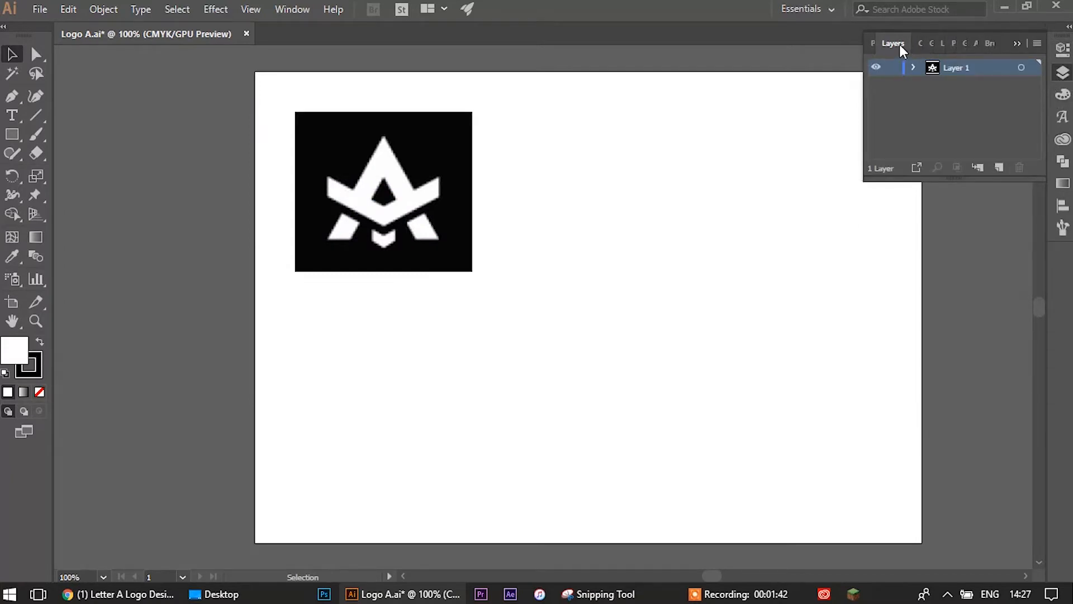
click(292, 9)
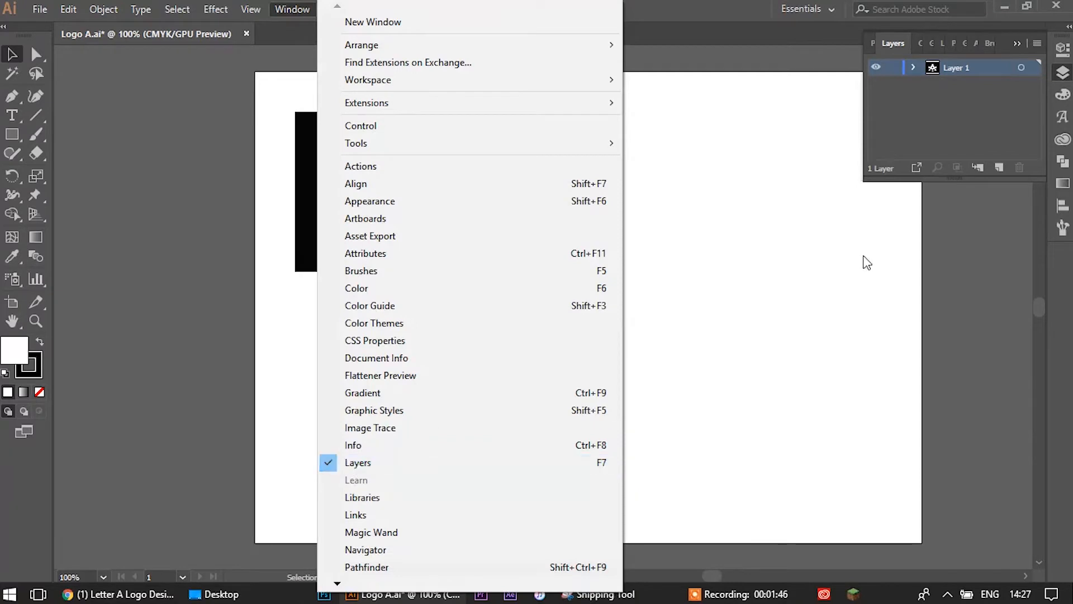
click(871, 24)
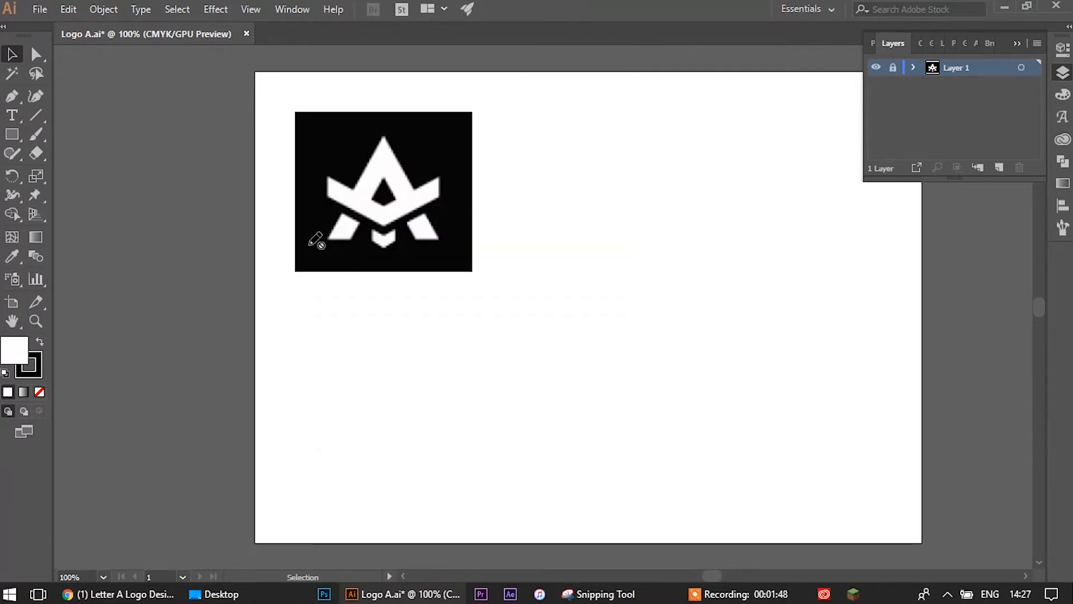
click(999, 168)
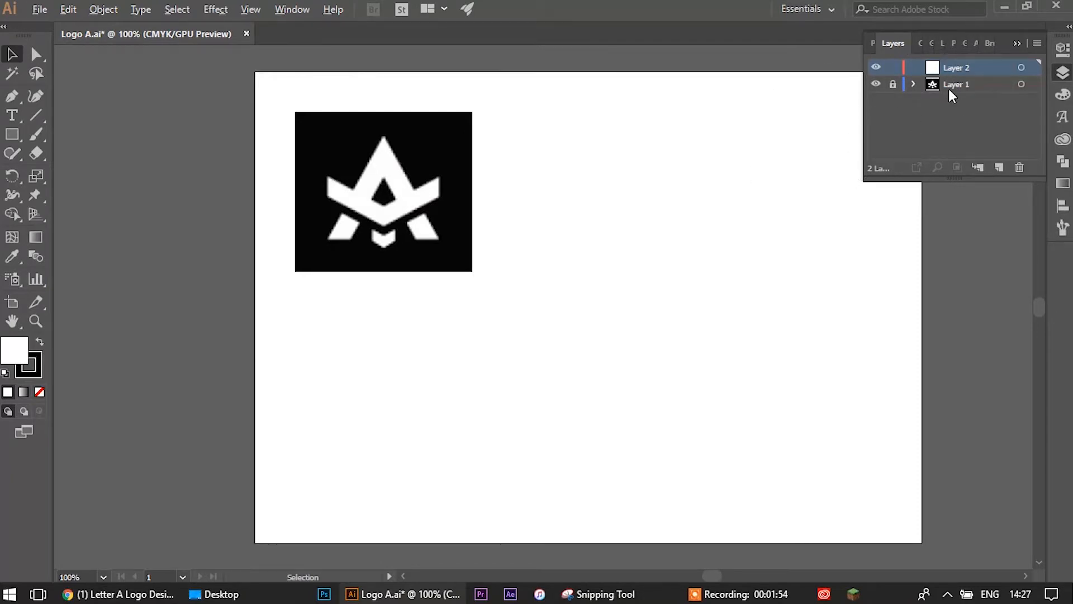
Draw a tall, narrow vertical rectangle over the logo's left wing tip, extending past the reference image's lower edge
scroll(326, 248, up, 3)
drag(654, 211, 465, 352)
scroll(528, 299, down, 1)
drag(608, 286, 438, 252)
scroll(506, 271, down, 1)
scroll(456, 256, up, 1)
click(1013, 41)
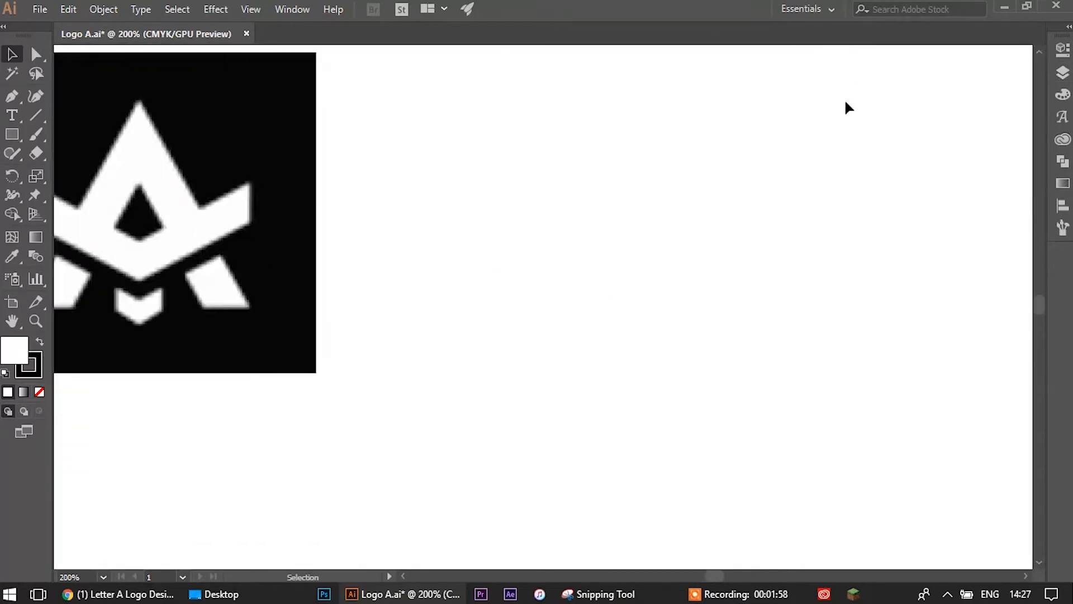
scroll(721, 200, down, 1)
drag(721, 199, 682, 201)
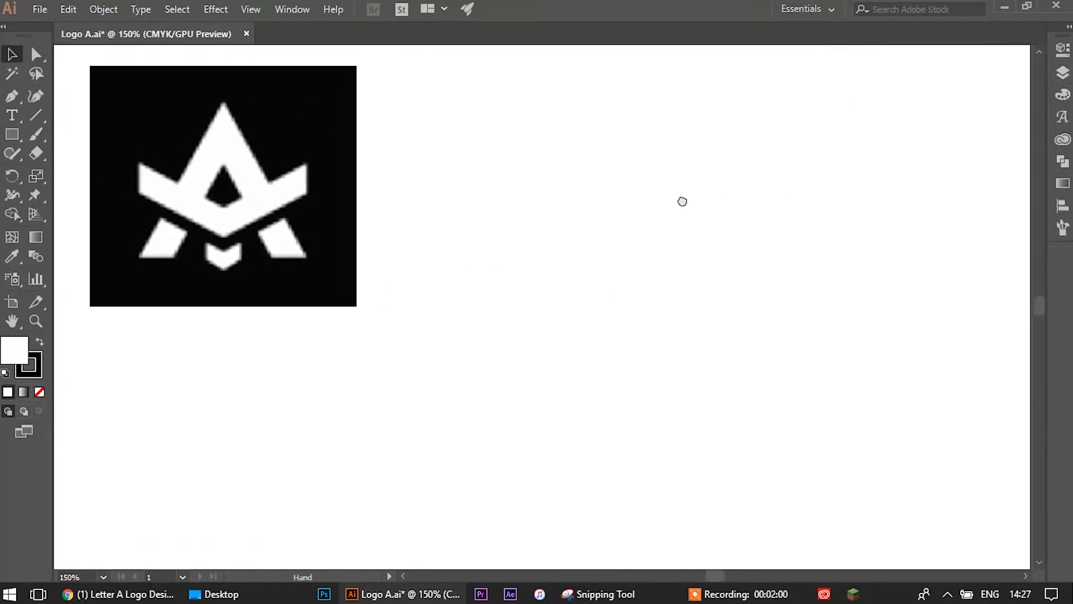
click(12, 134)
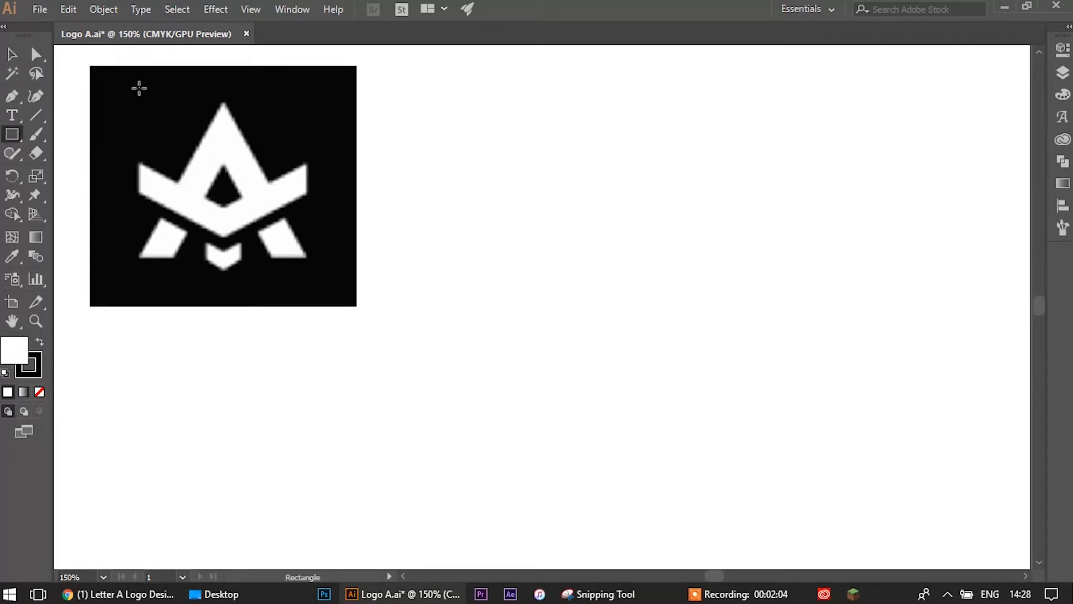
drag(139, 89, 170, 359)
Remove the tall rectangle's stroke by sampling the blank artboard, and set its fill to black, 000000
click(11, 55)
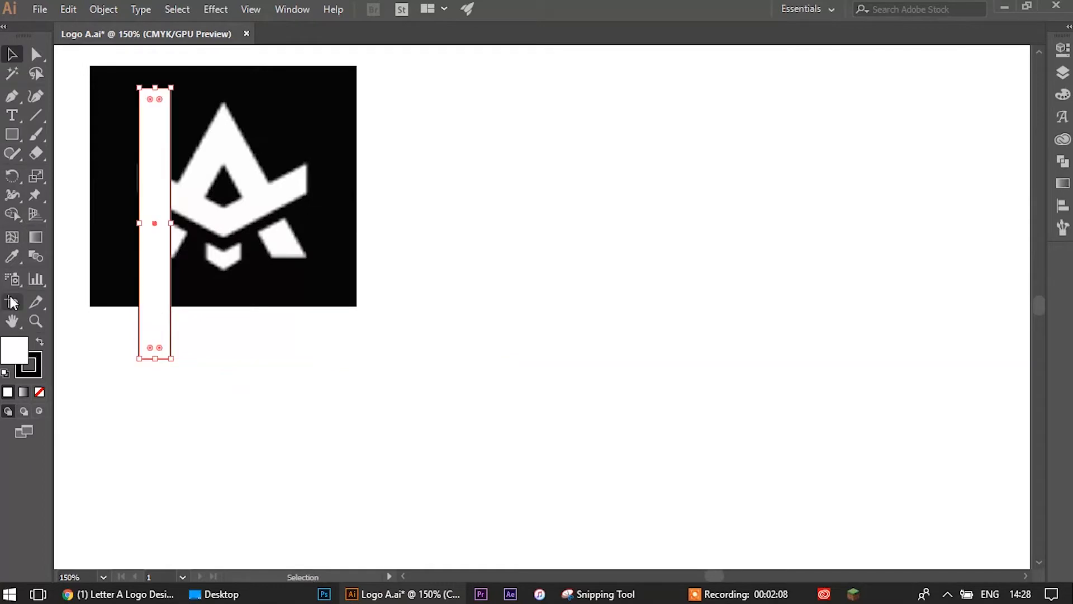
click(12, 256)
click(169, 369)
double_click(16, 347)
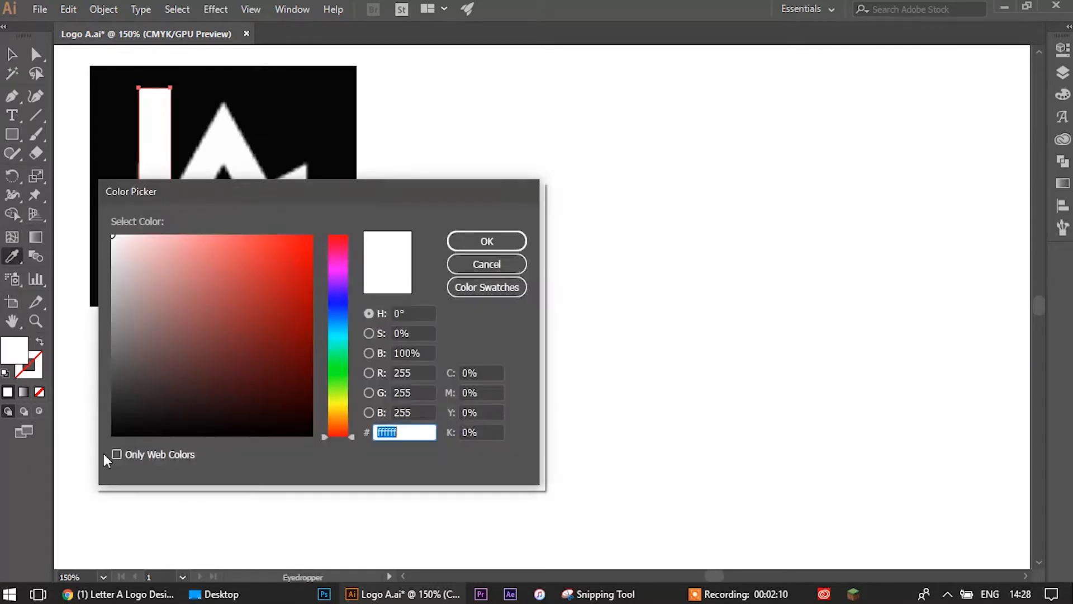
drag(114, 431, 93, 224)
click(120, 428)
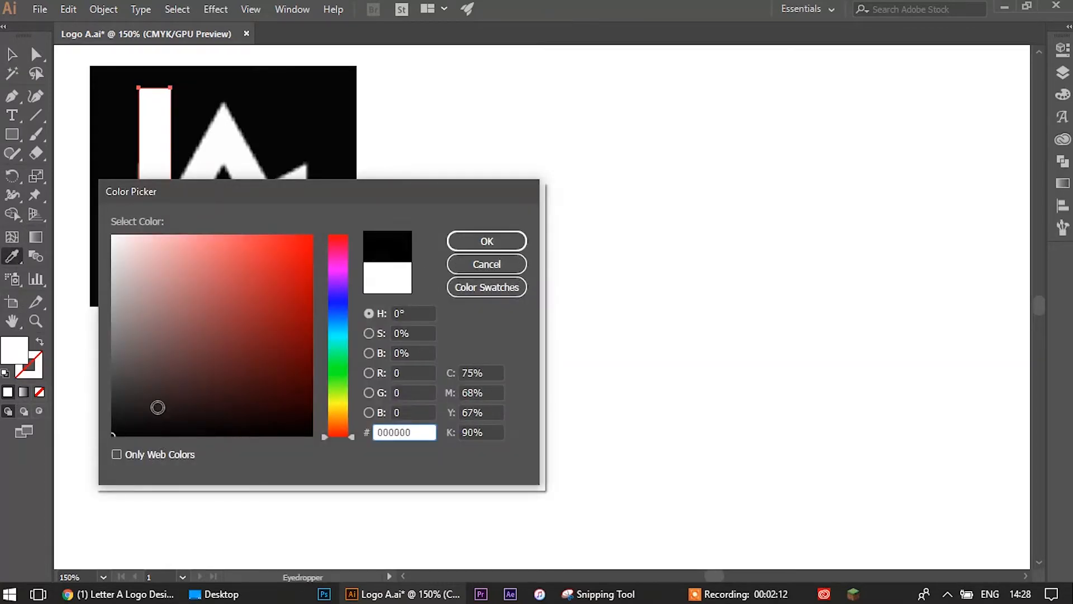
click(487, 240)
Move the black bar off the reference logo to the empty area on the artboard's right side
click(9, 55)
drag(158, 175, 847, 192)
click(791, 280)
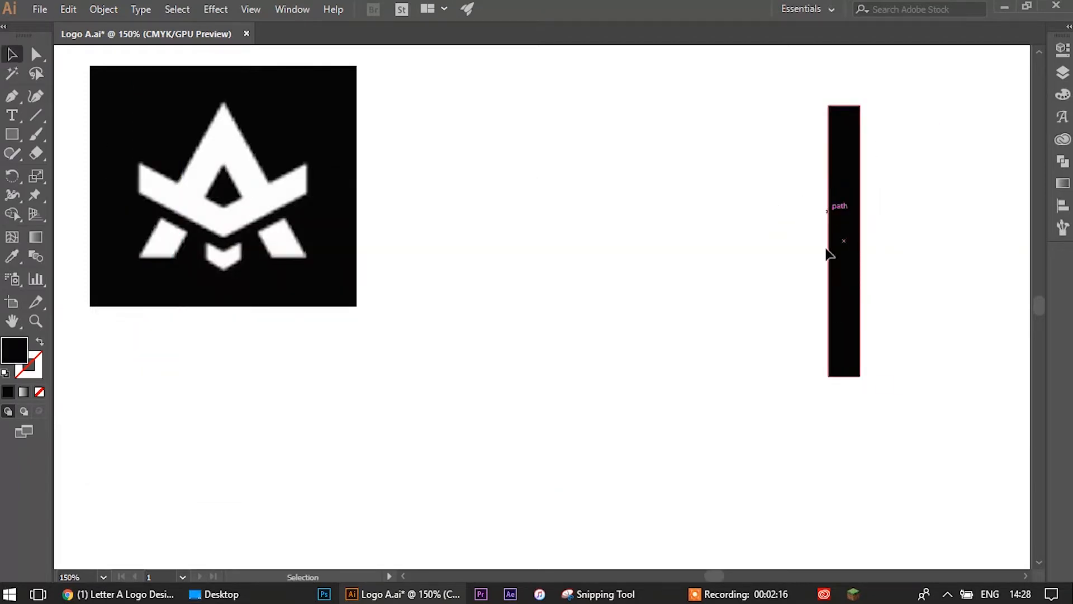
drag(845, 208, 867, 223)
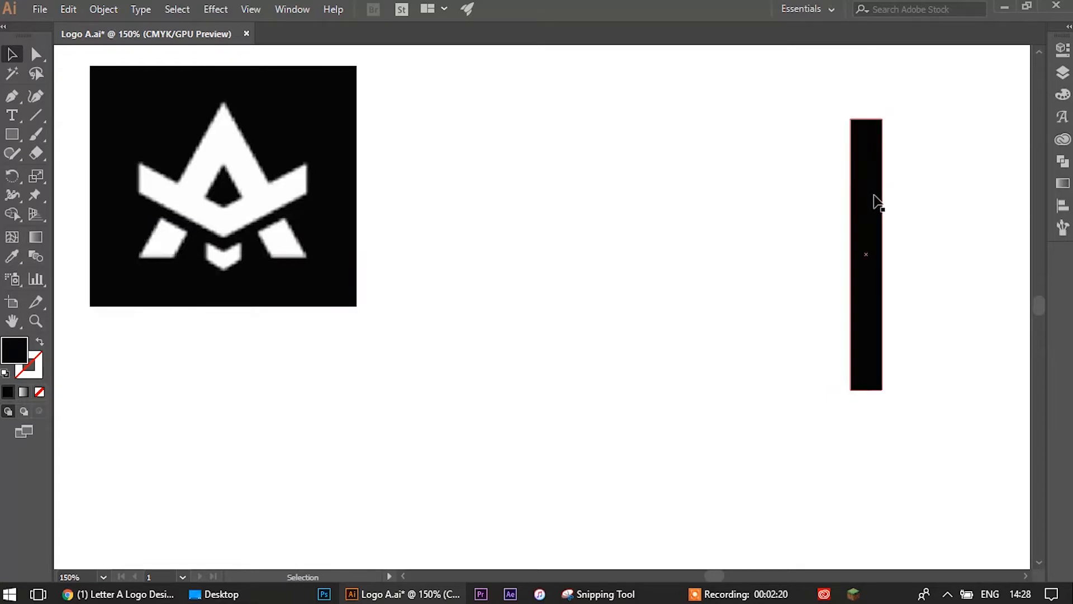
Duplicate the vertical bar beside the reference logo and rotate the copy clockwise to match the slant of the A's left leg
click(876, 202)
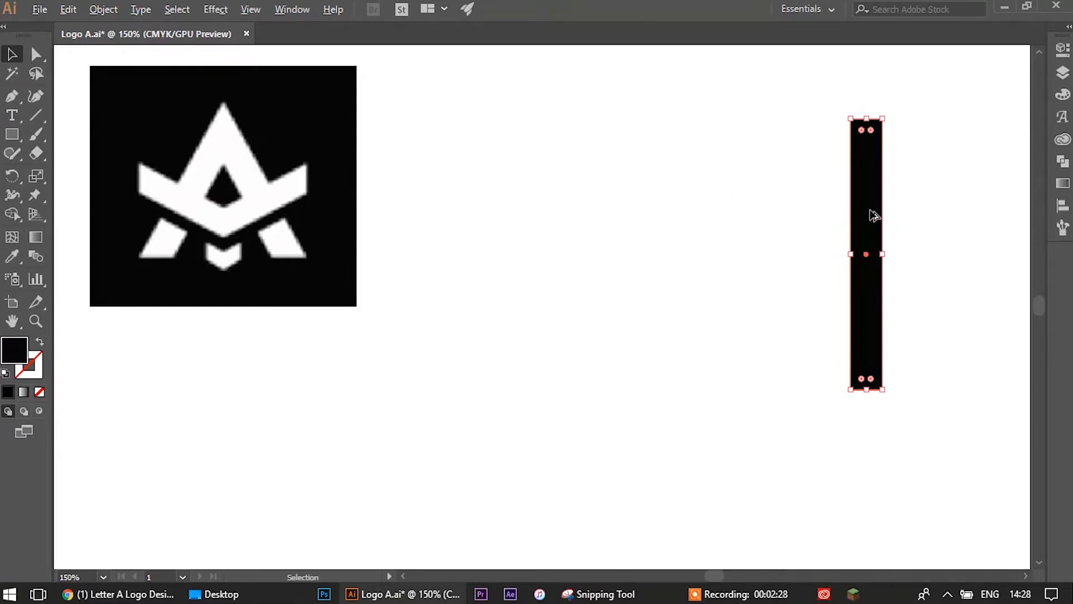
drag(875, 215, 492, 256)
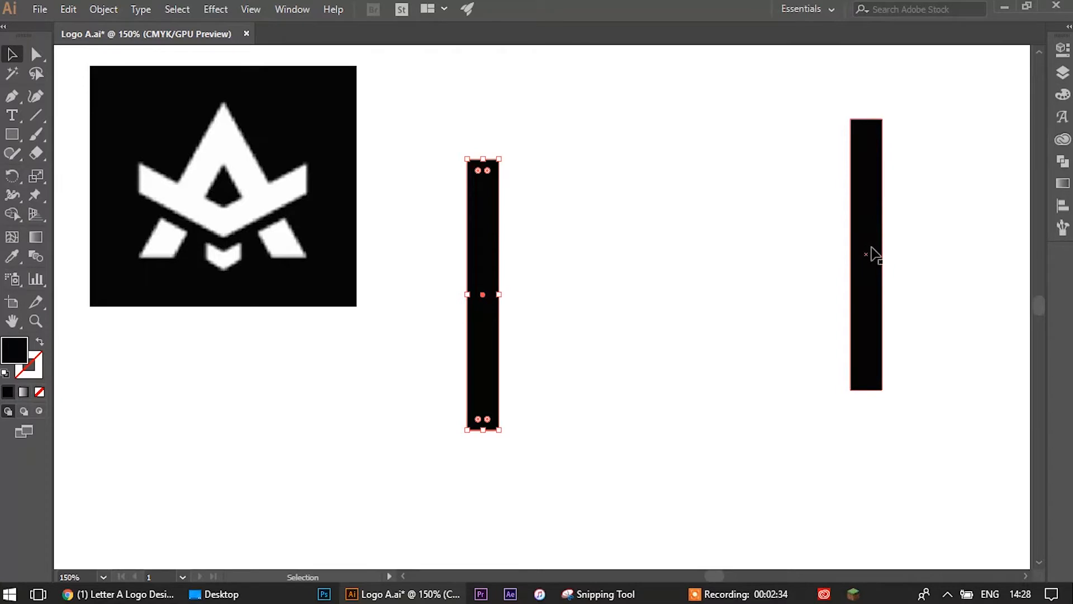
click(680, 220)
click(492, 194)
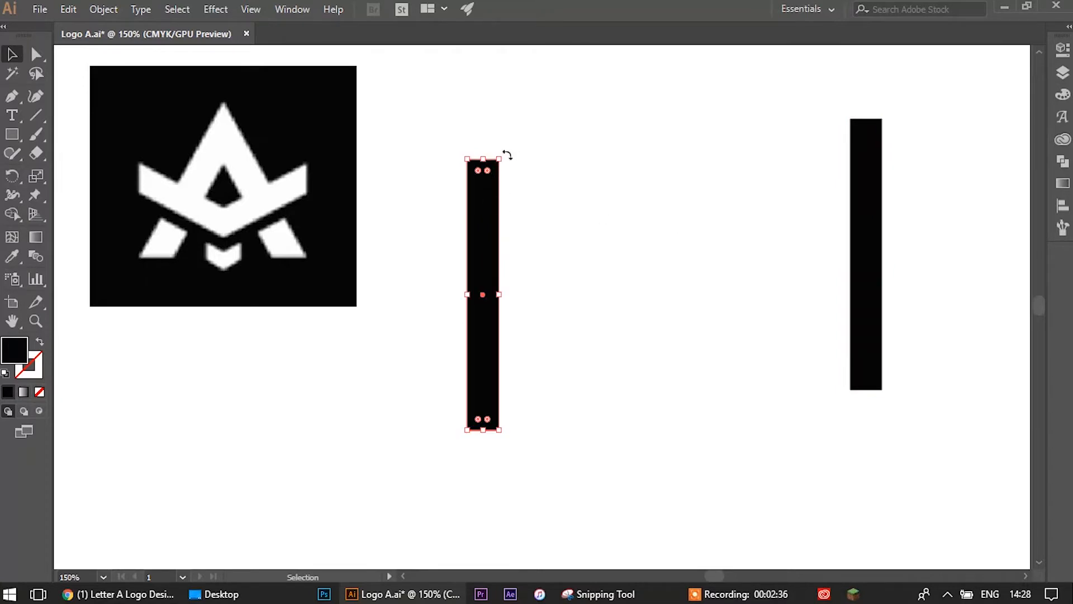
drag(507, 155, 609, 101)
drag(557, 175, 558, 205)
drag(628, 137, 619, 120)
click(677, 126)
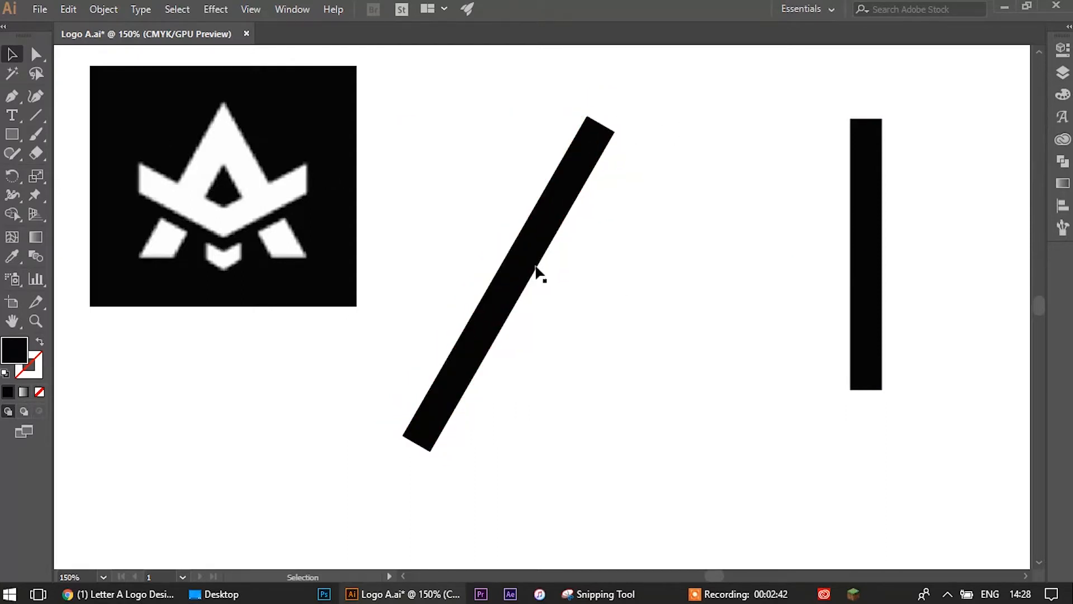
Duplicate the slanted bar slightly to its right and reflect the copy across the vertical axis so both bars cross
drag(514, 282, 606, 261)
right_click(605, 255)
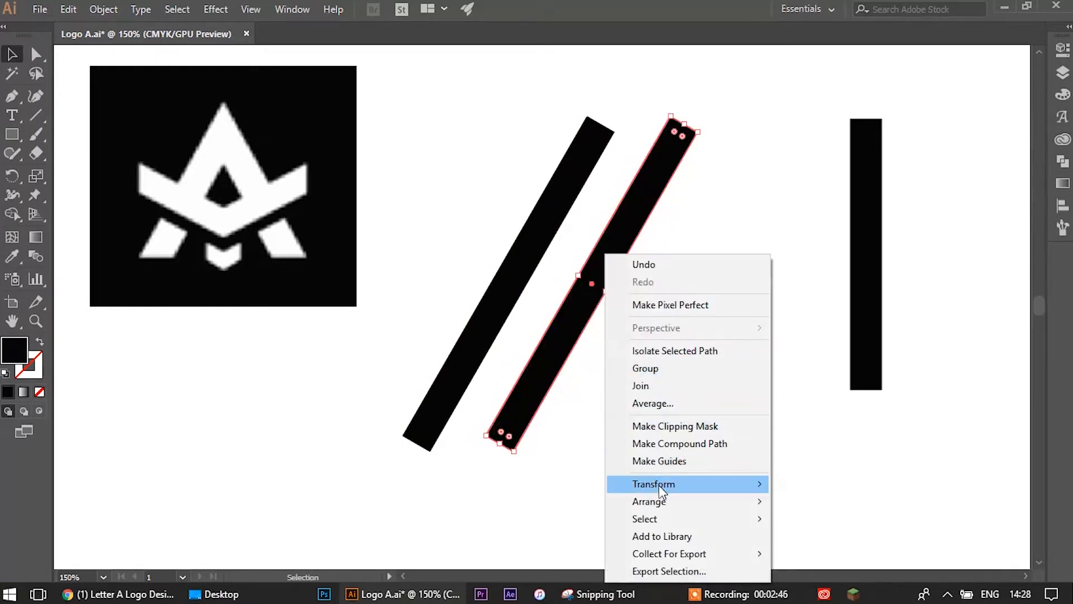
mouse_move(663, 490)
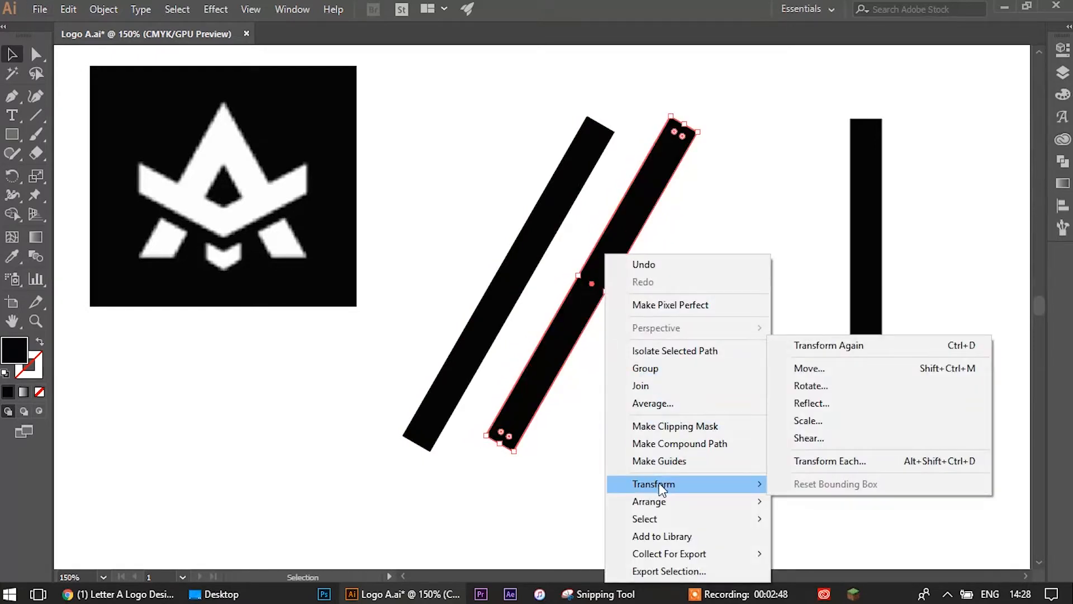
click(832, 404)
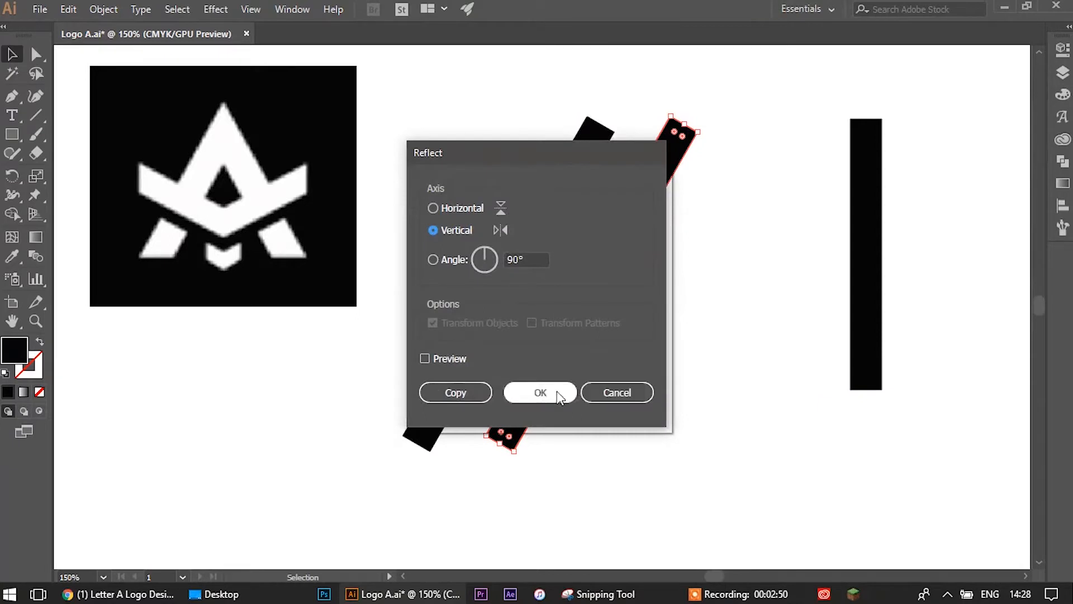
click(558, 394)
click(690, 239)
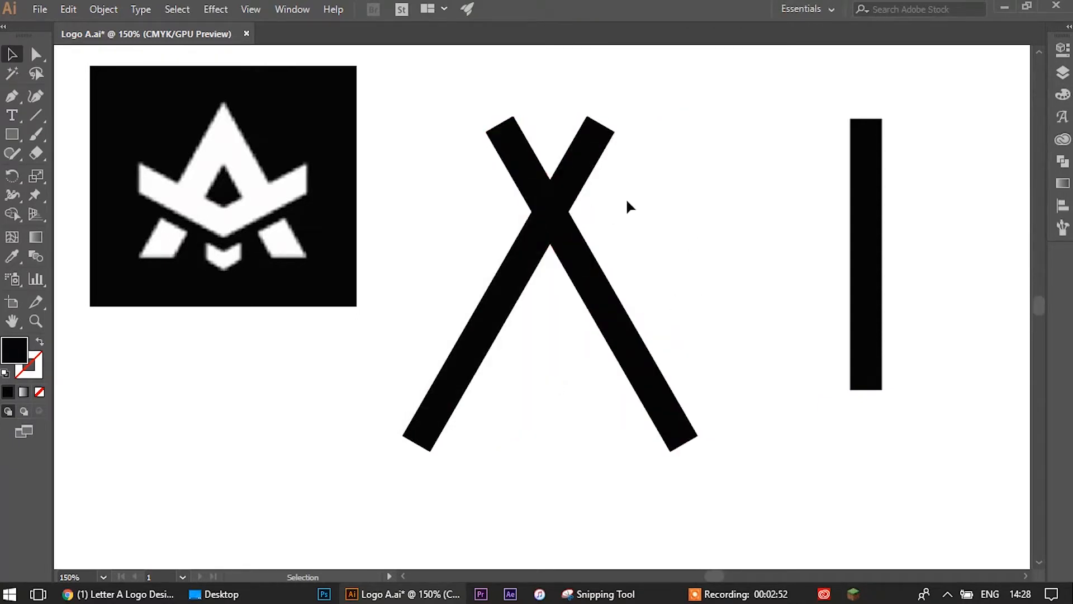
Try removing the two bar ends above the crossing with the Shape Builder tool, and undo both removals
drag(404, 175, 700, 243)
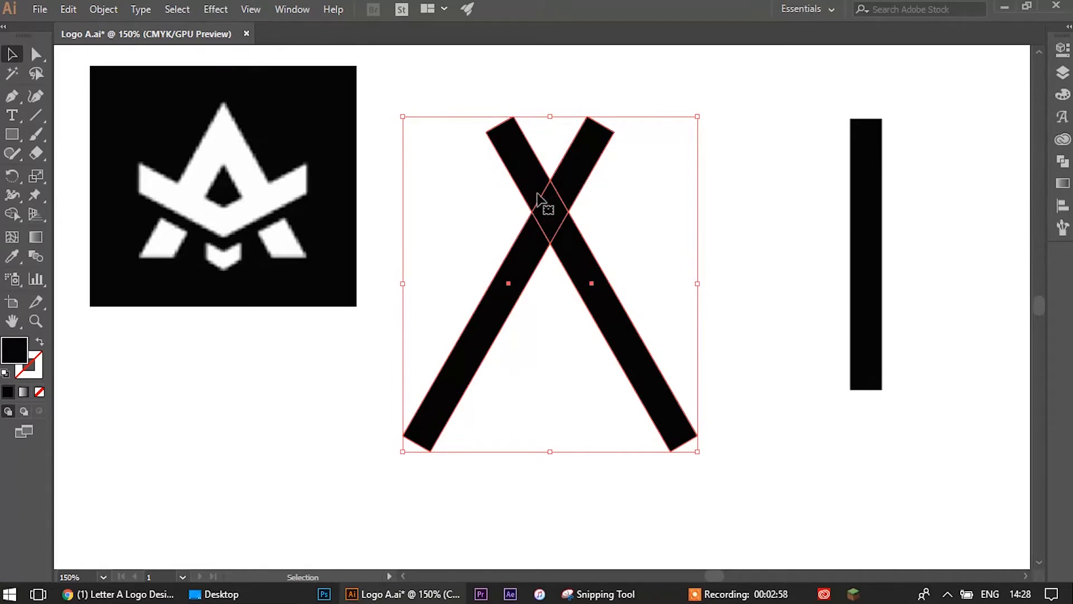
scroll(559, 185, up, 6)
scroll(484, 198, down, 4)
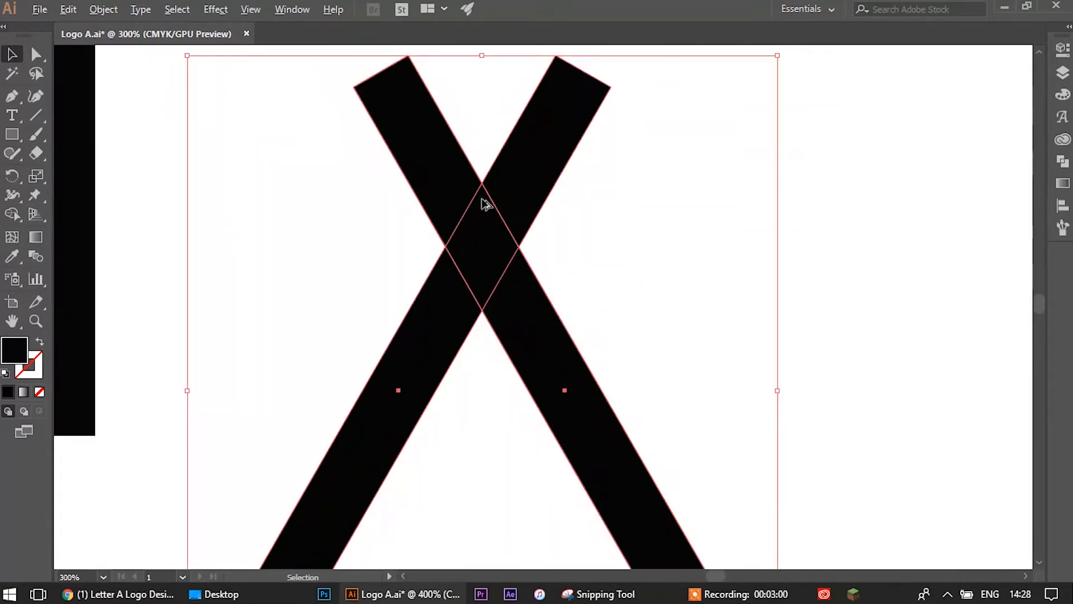
drag(409, 204, 417, 198)
scroll(153, 198, down, 2)
click(13, 214)
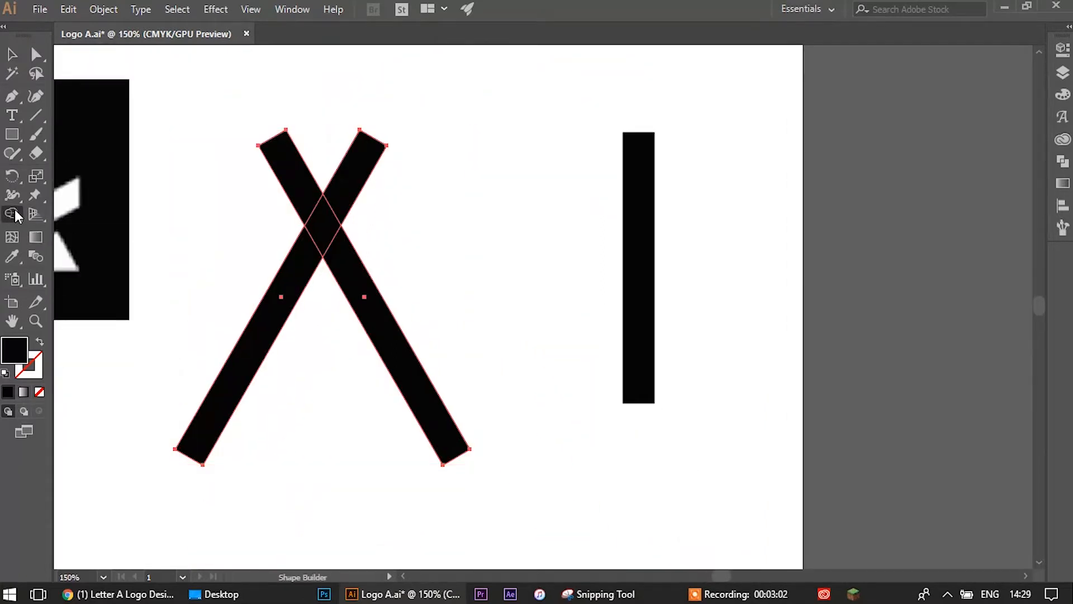
scroll(168, 218, up, 1)
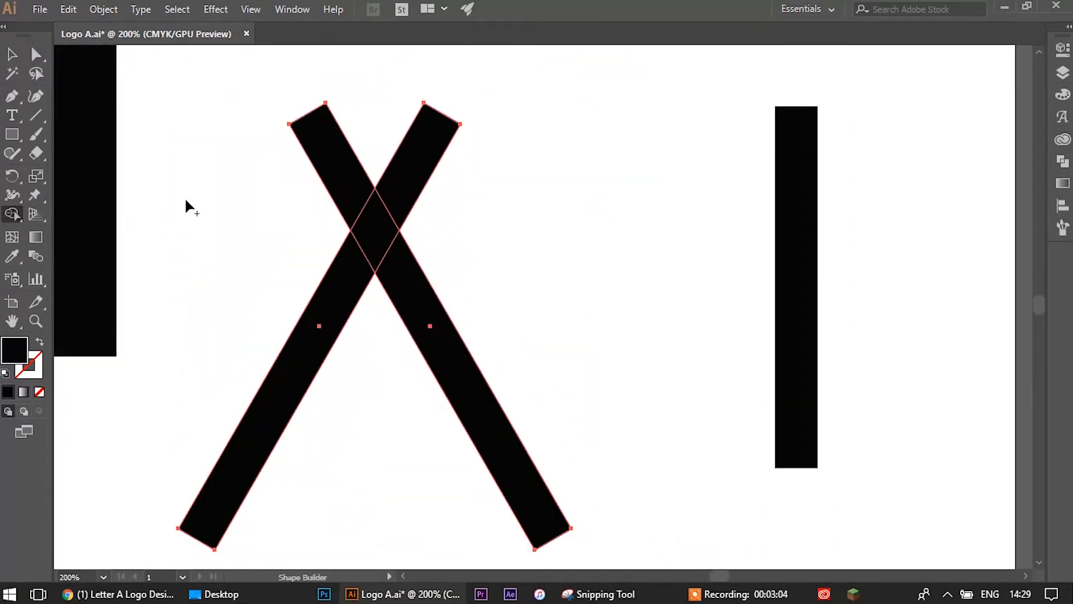
alt+click(335, 162)
alt+click(416, 162)
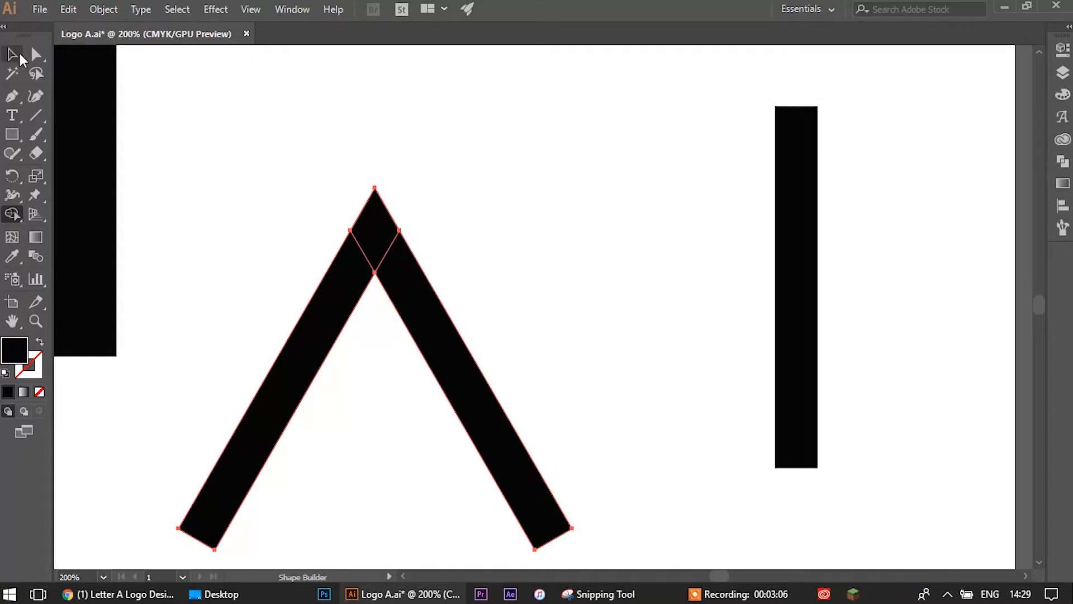
click(12, 54)
key(ctrl+z)
key(ctrl+z)
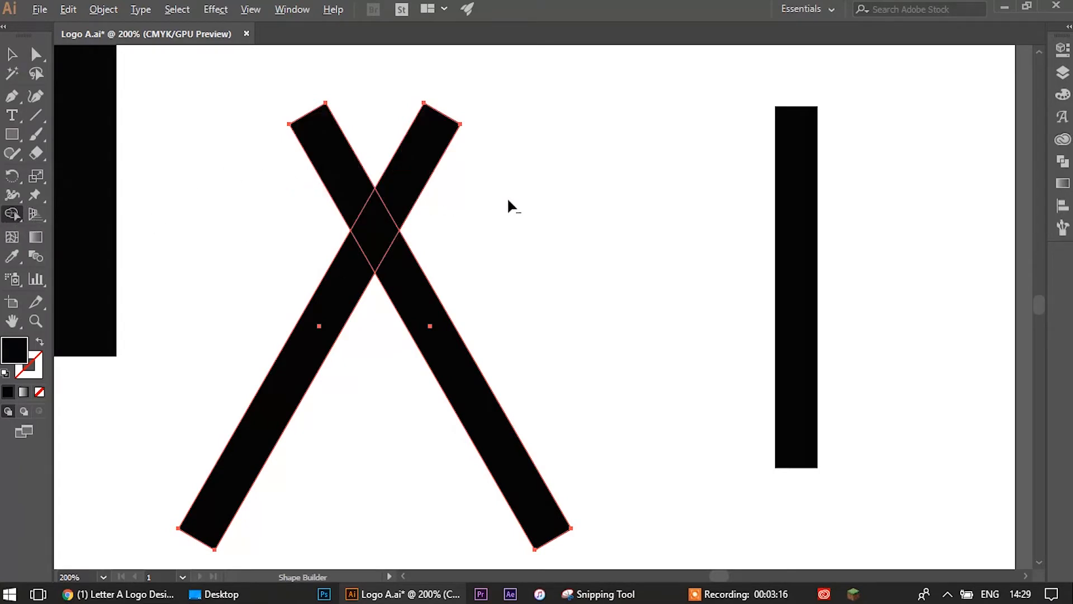
Try removing the lower segment of the right-hand leg with Shape Builder, and undo it
alt+click(420, 296)
key(ctrl+z)
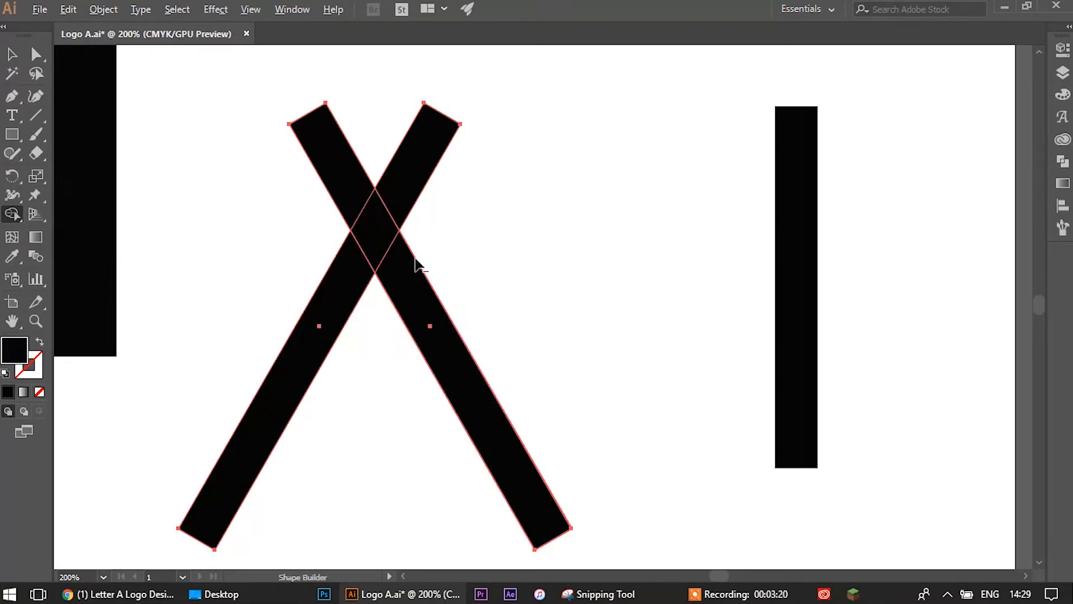
click(12, 54)
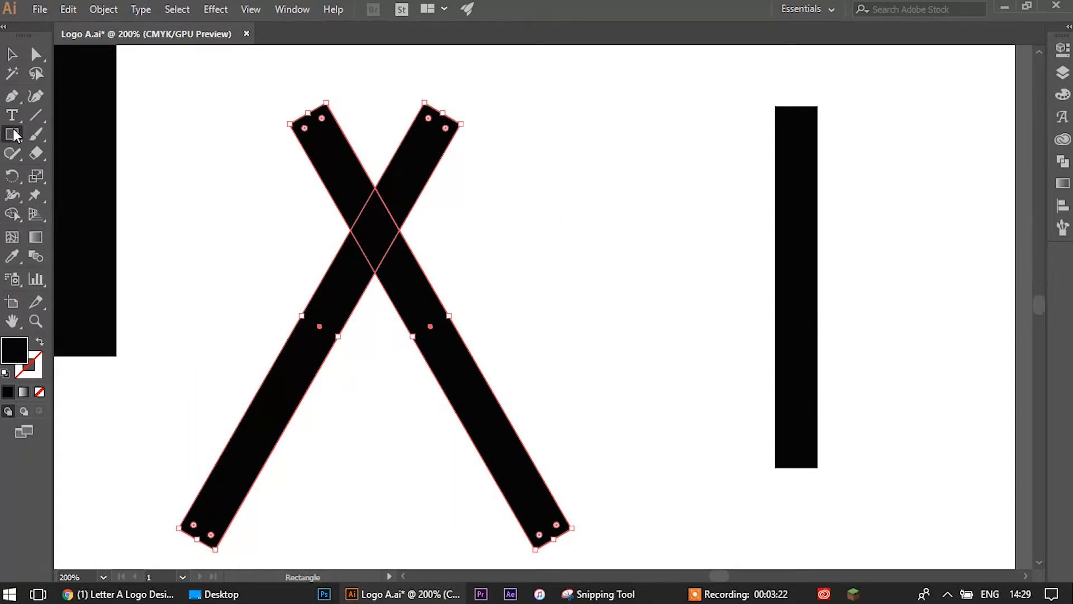
Draw a small black circle beside the crossed bars and duplicate it so the two circles overlap
click(12, 134)
click(95, 172)
drag(506, 166, 570, 229)
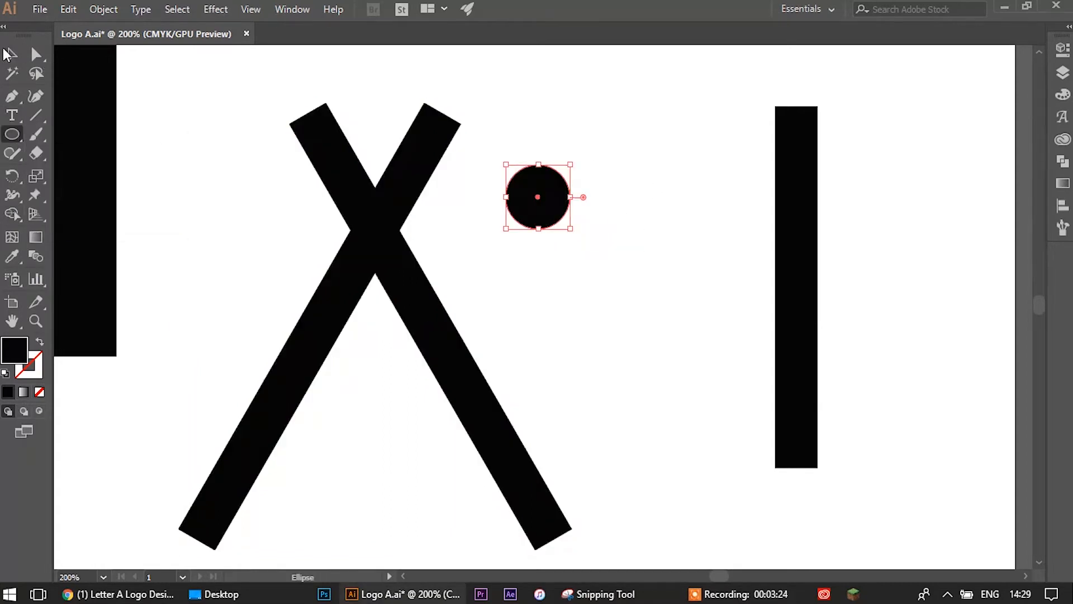
click(13, 54)
drag(538, 195, 600, 273)
shift+click(548, 198)
Cut out the circles' overlapping area with Shape Builder, and delete both circles
scroll(606, 221, up, 3)
key(space)
click(13, 214)
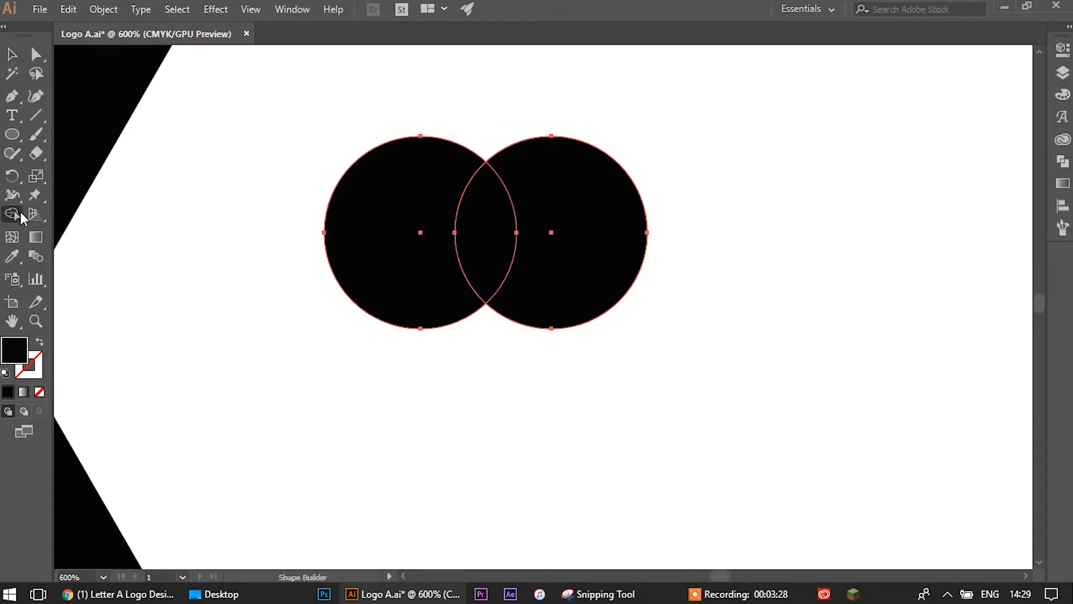
alt+click(499, 242)
key(v)
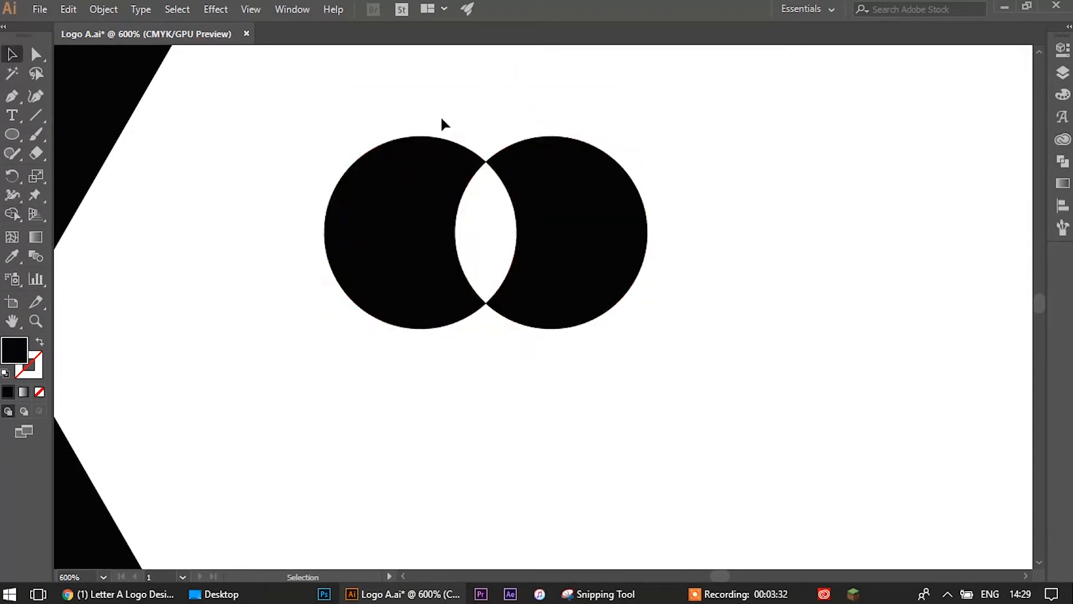
scroll(440, 116, down, 2)
key(Delete)
scroll(474, 235, down, 2)
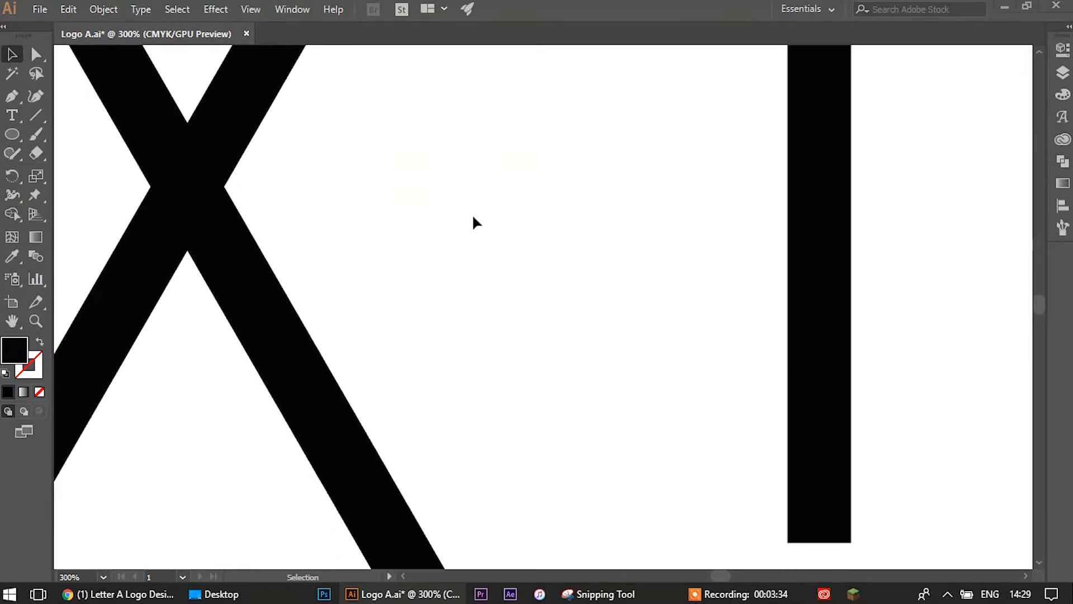
Remove both bar ends above the crossing with Shape Builder, leaving a pointed apex
key(super)
key(super)
drag(455, 341, 249, 143)
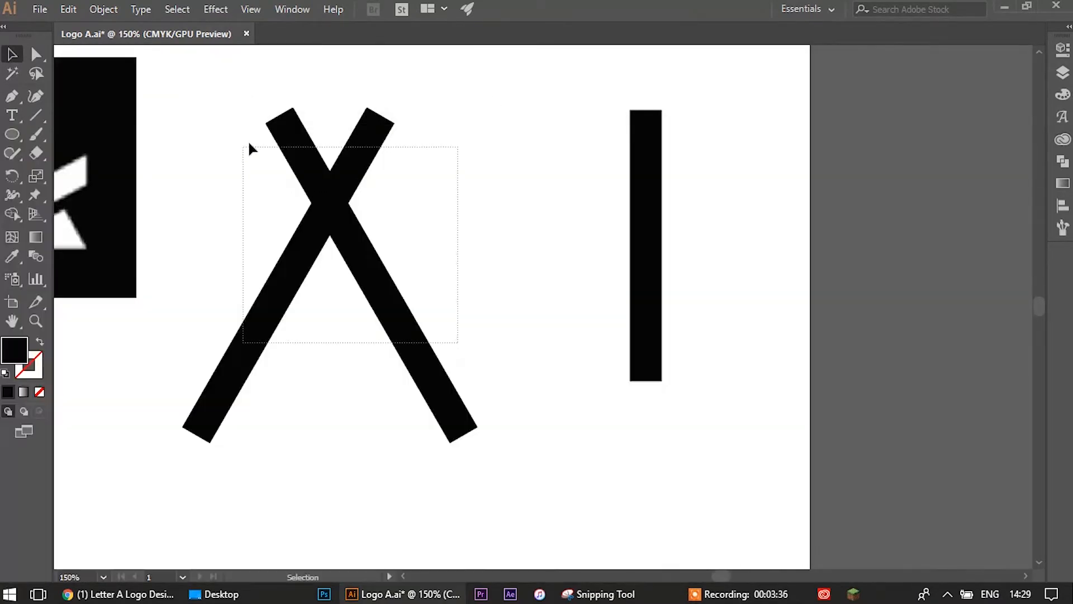
key(shift+m)
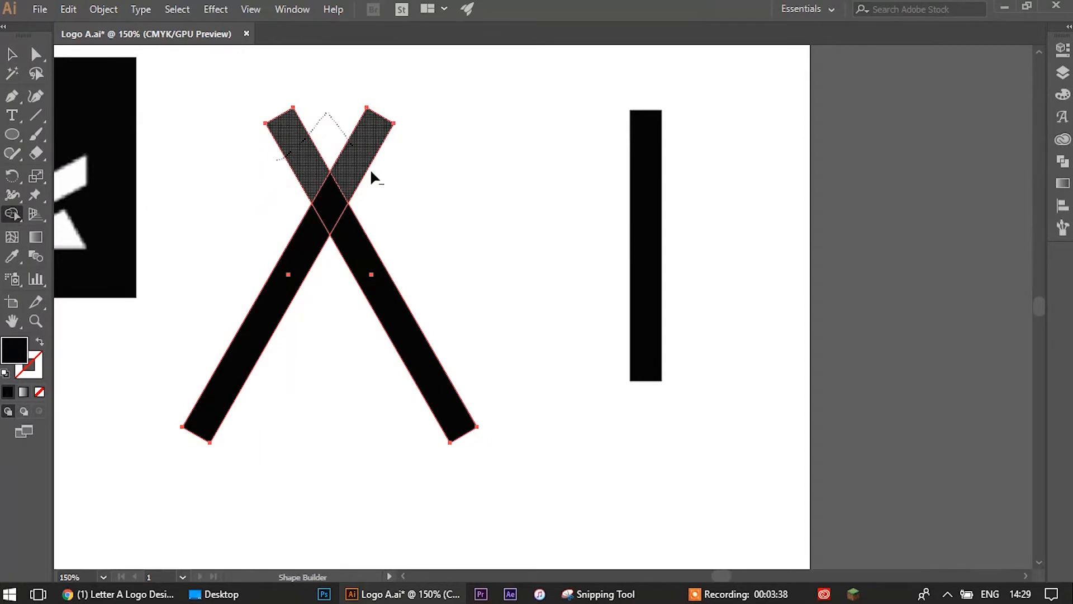
drag(371, 172, 381, 184)
click(12, 54)
click(375, 126)
Draw a wide black rectangle covering the lower ends of both legs of the A
scroll(375, 138, down, 1)
drag(375, 138, 518, 147)
scroll(495, 156, up, 1)
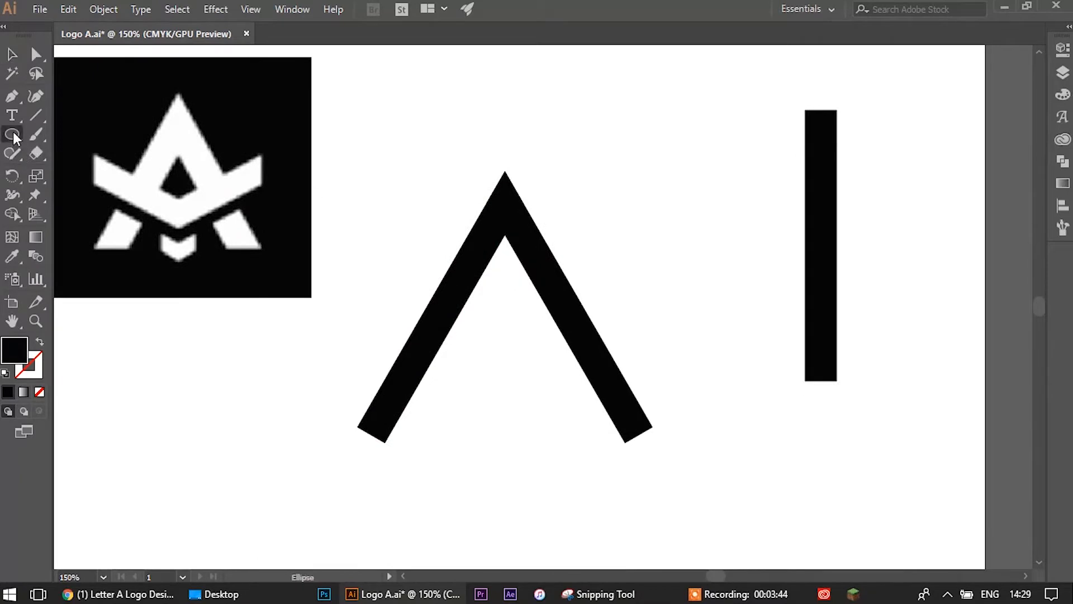
drag(14, 138, 72, 136)
drag(724, 511, 327, 372)
click(12, 55)
Subtract the wide rectangle and the leg ends it covers with Shape Builder so the legs end in flat horizontal cuts
drag(391, 136, 656, 429)
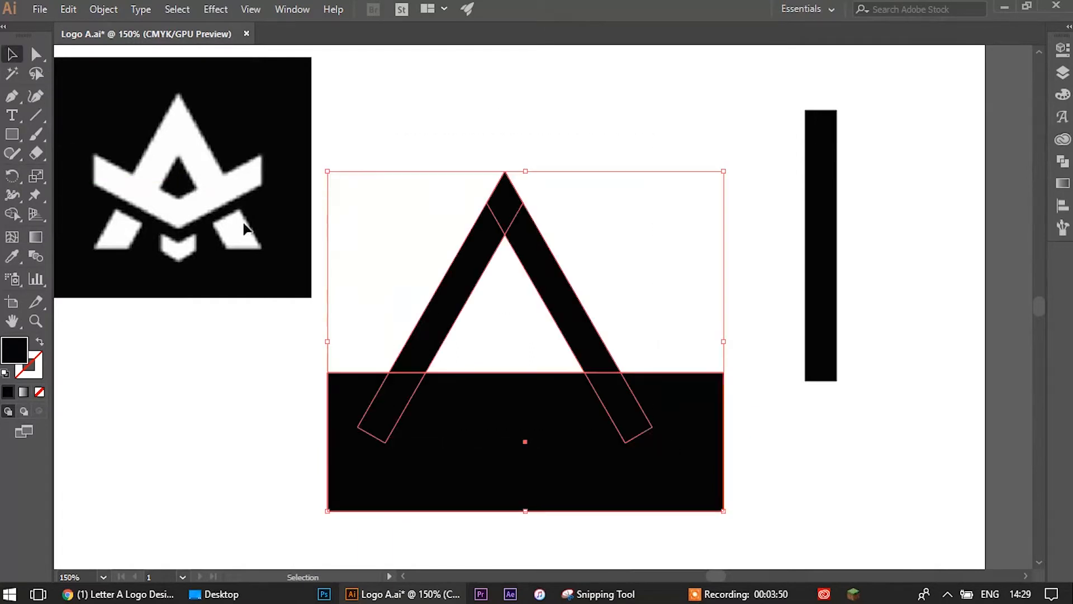
click(13, 214)
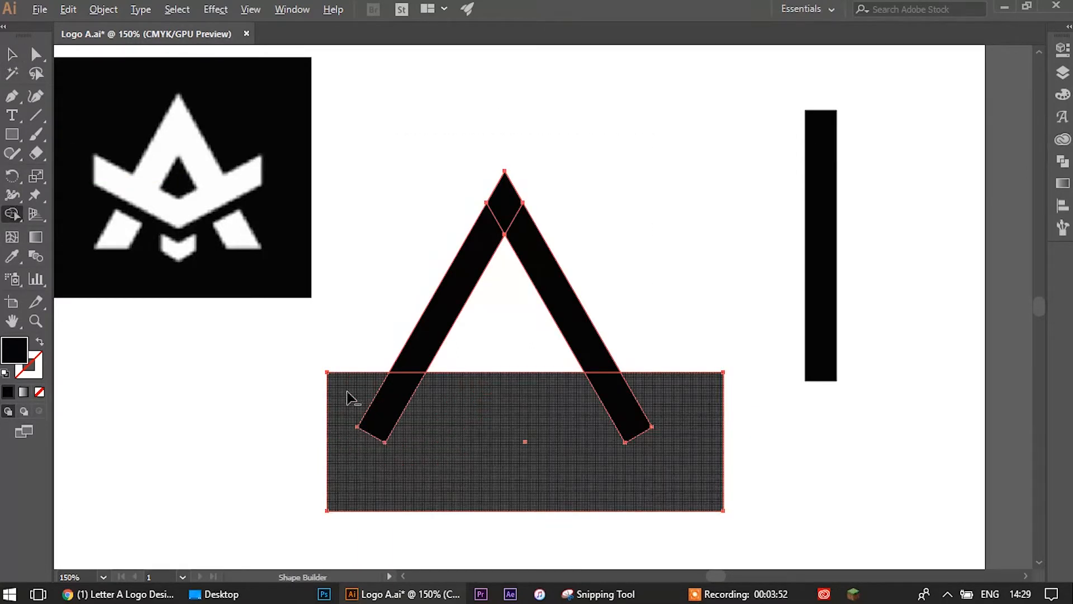
drag(347, 391, 700, 401)
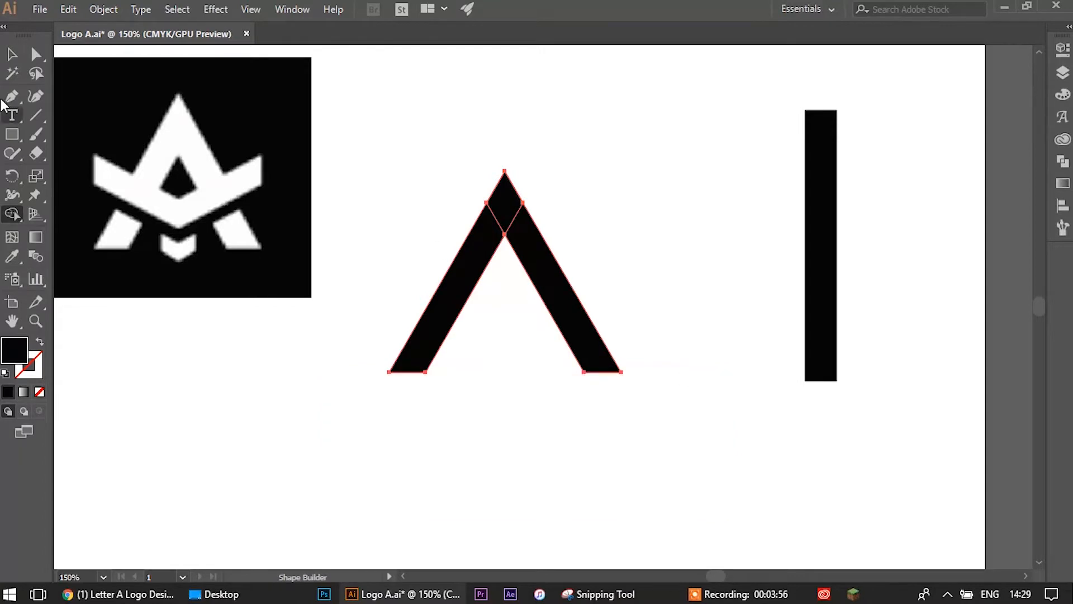
Move the whole trimmed A shape slightly down and to the right, and deselect it
click(12, 54)
drag(407, 155, 565, 353)
drag(527, 259, 543, 298)
click(635, 247)
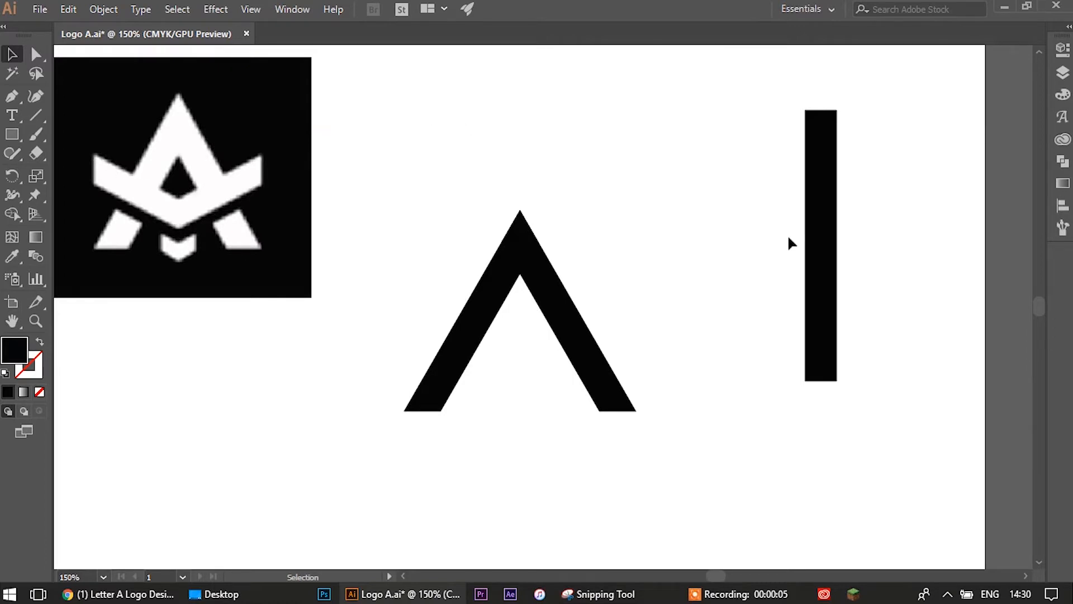
Duplicate the vertical bar, rotate the copy to slope gently down to the right, and place it below the reference logo
alt+drag(826, 253, 569, 250)
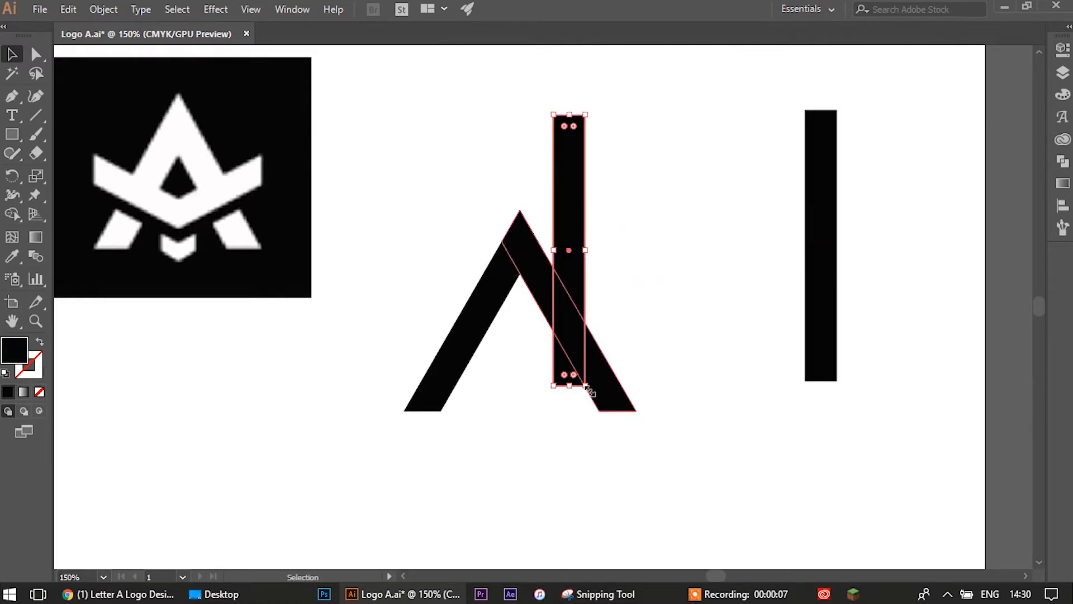
drag(593, 385, 723, 304)
drag(666, 299, 341, 497)
click(345, 364)
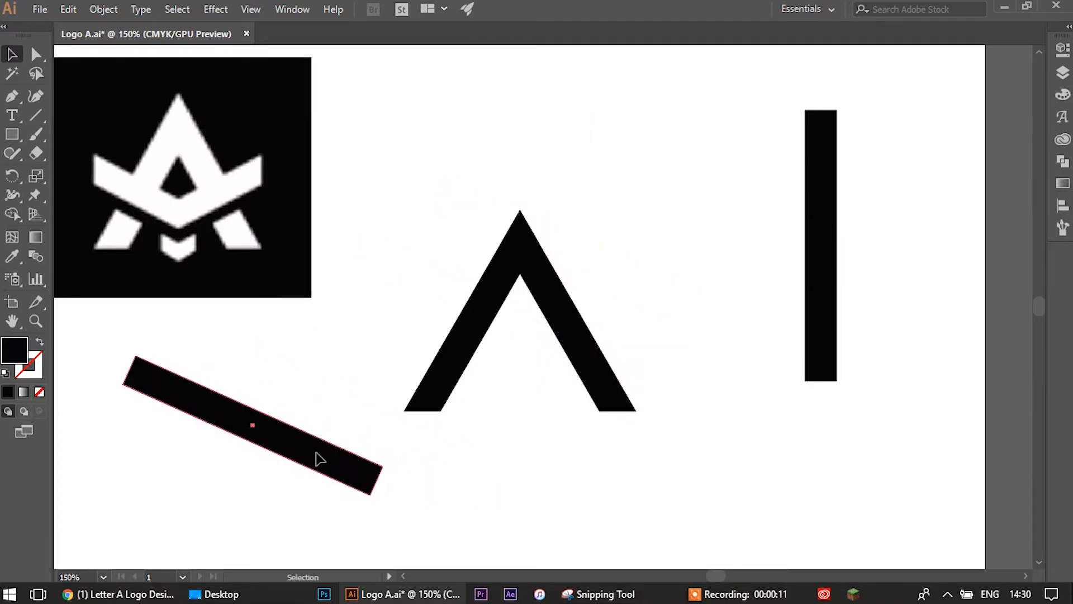
click(318, 456)
click(285, 350)
Draw a tall black rectangle over the lower right end of the gently sloping bar
key(m)
drag(387, 339, 298, 505)
click(12, 54)
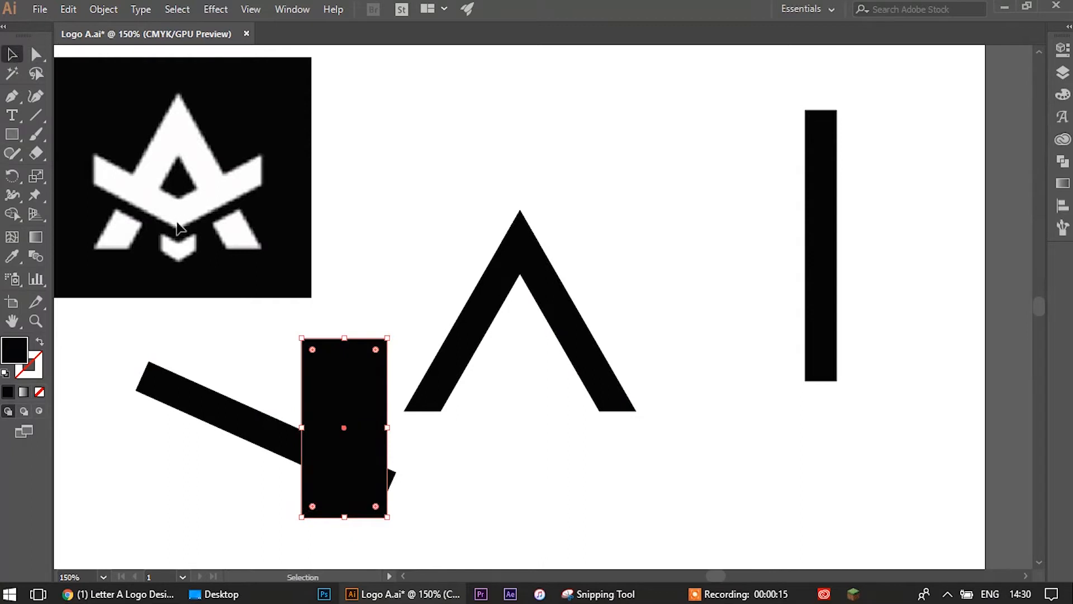
Move the tall rectangle slightly left and subtract it with the bar end it covers using Shape Builder, leaving a vertical cut
shift+click(266, 422)
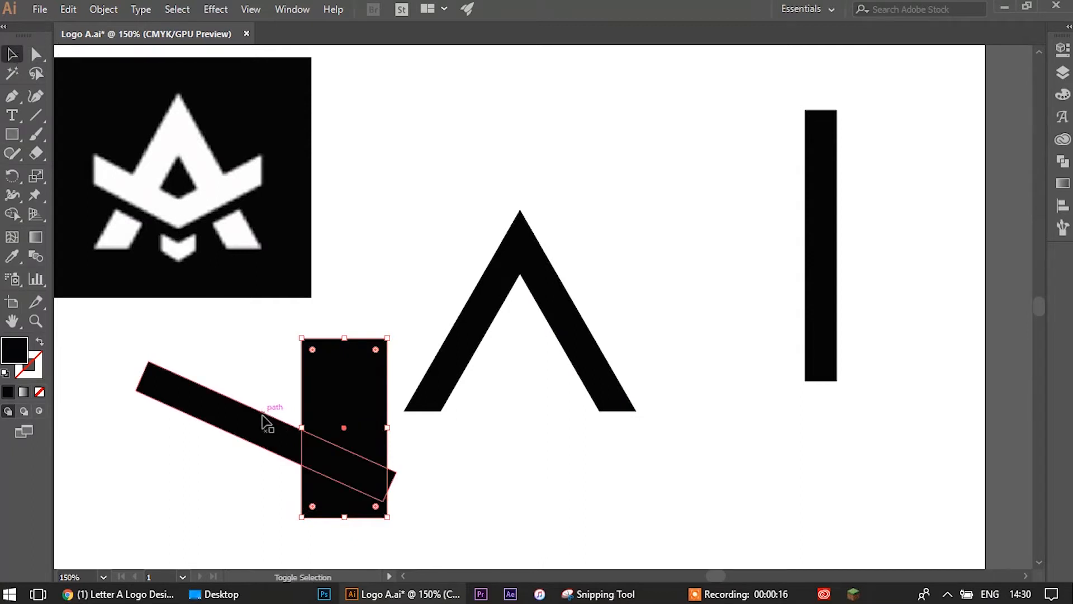
click(400, 268)
mouse_move(344, 428)
mouse_down()
mouse_move(439, 290)
mouse_move(342, 435)
mouse_move(332, 419)
mouse_up()
drag(220, 367, 396, 523)
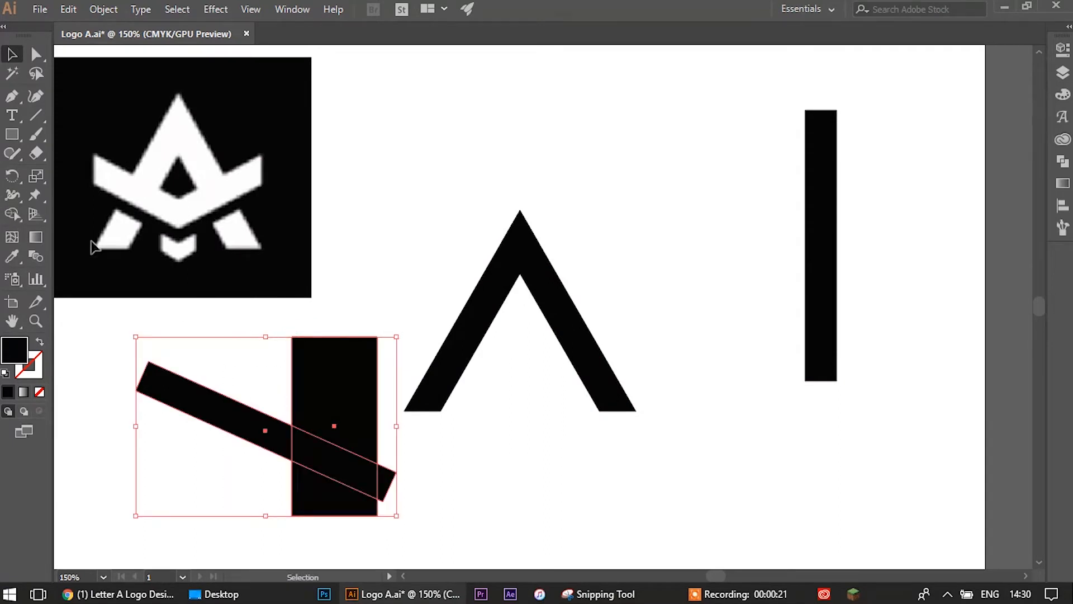
click(18, 219)
drag(353, 389, 336, 496)
drag(347, 493, 397, 478)
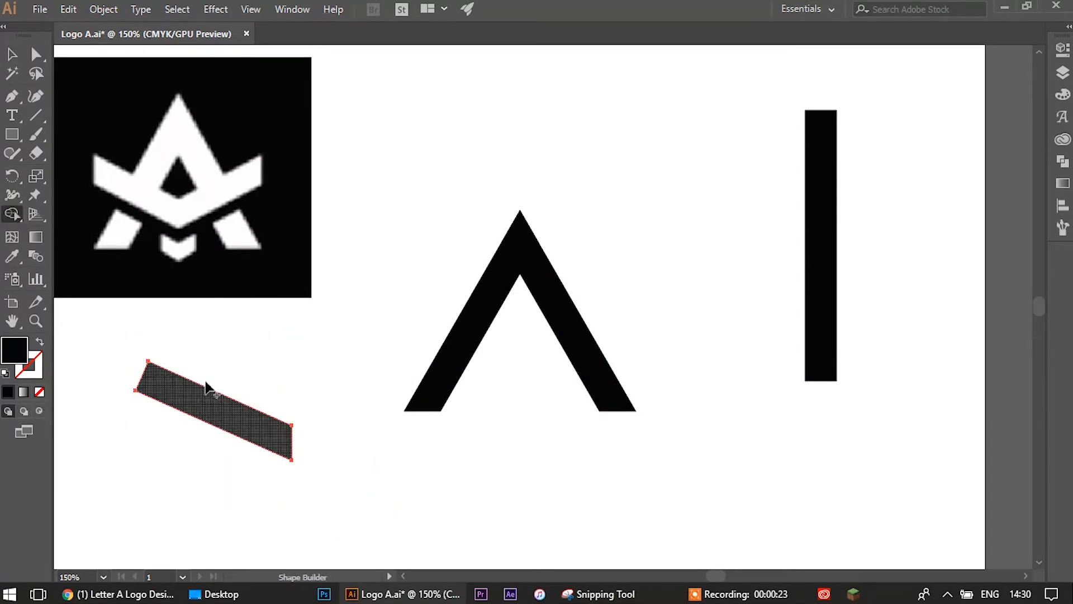
Duplicate the trimmed sloping bar and place the copy to its right
click(13, 55)
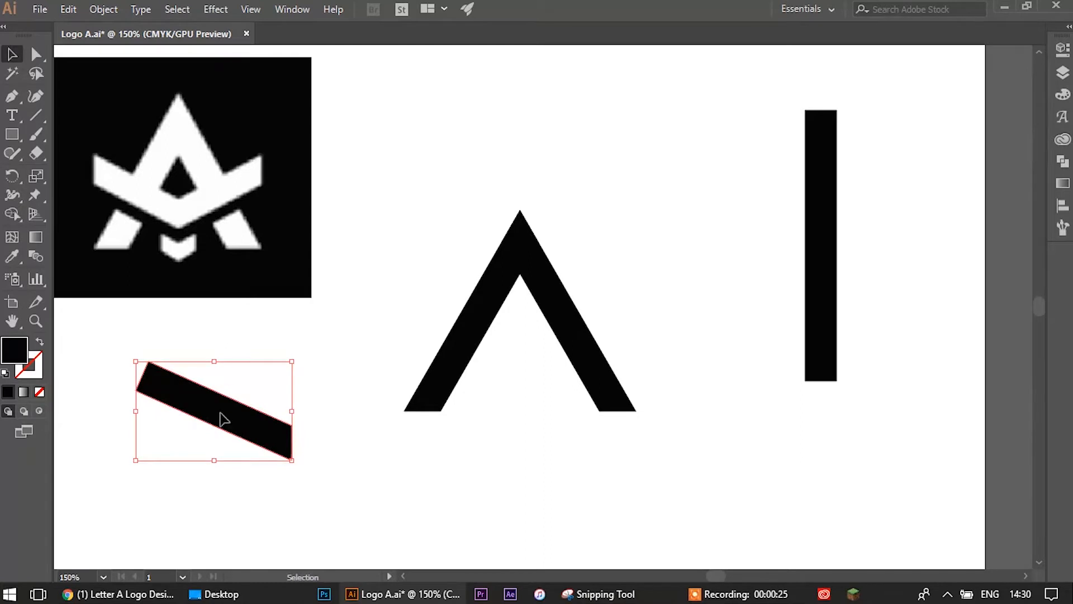
drag(222, 419, 316, 419)
right_click(347, 423)
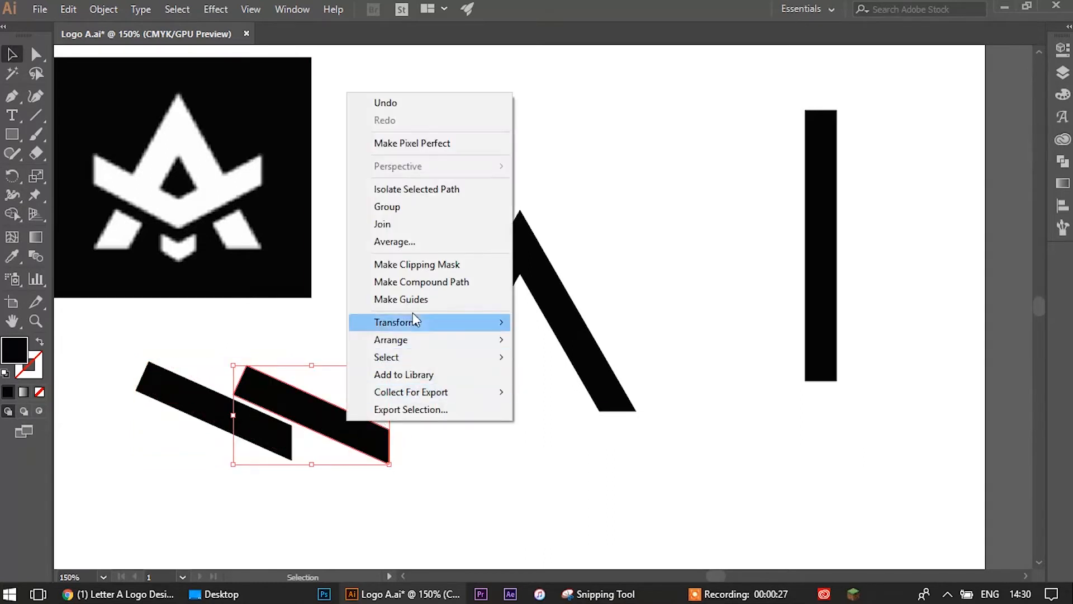
mouse_move(426, 326)
click(570, 379)
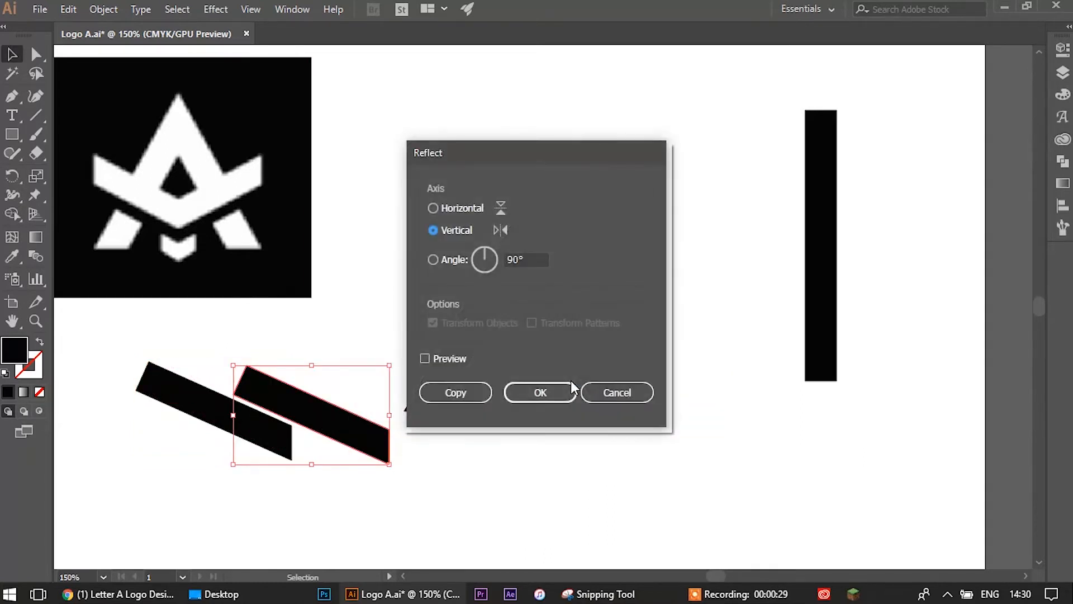
click(571, 390)
drag(313, 417, 586, 163)
shift+click(269, 426)
drag(604, 184, 604, 212)
key(ctrl+z)
key(ctrl+z)
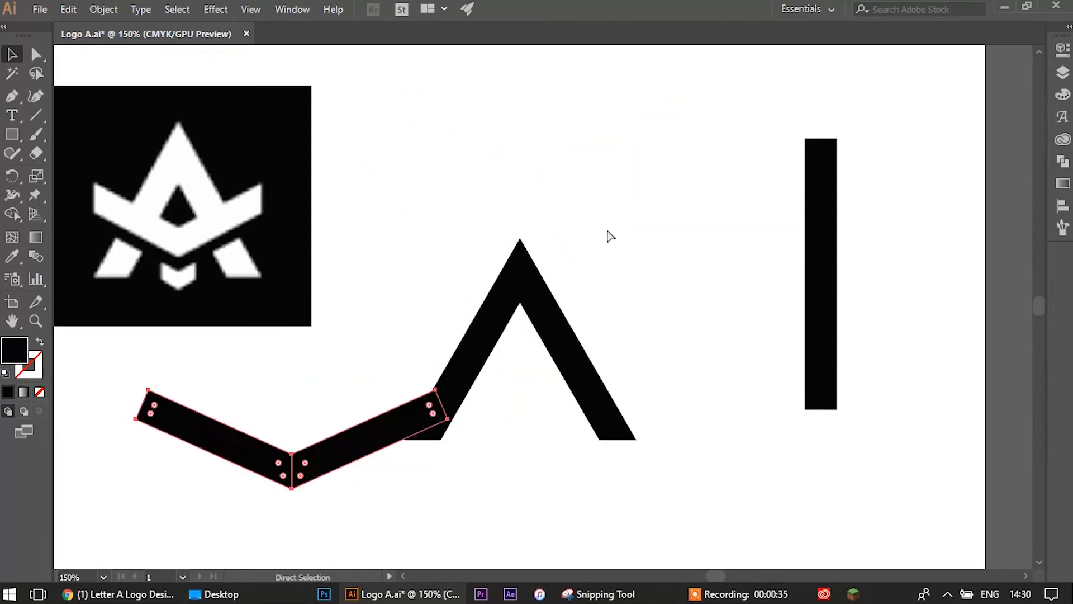
drag(352, 433, 354, 377)
key(ctrl+z)
key(ctrl+z)
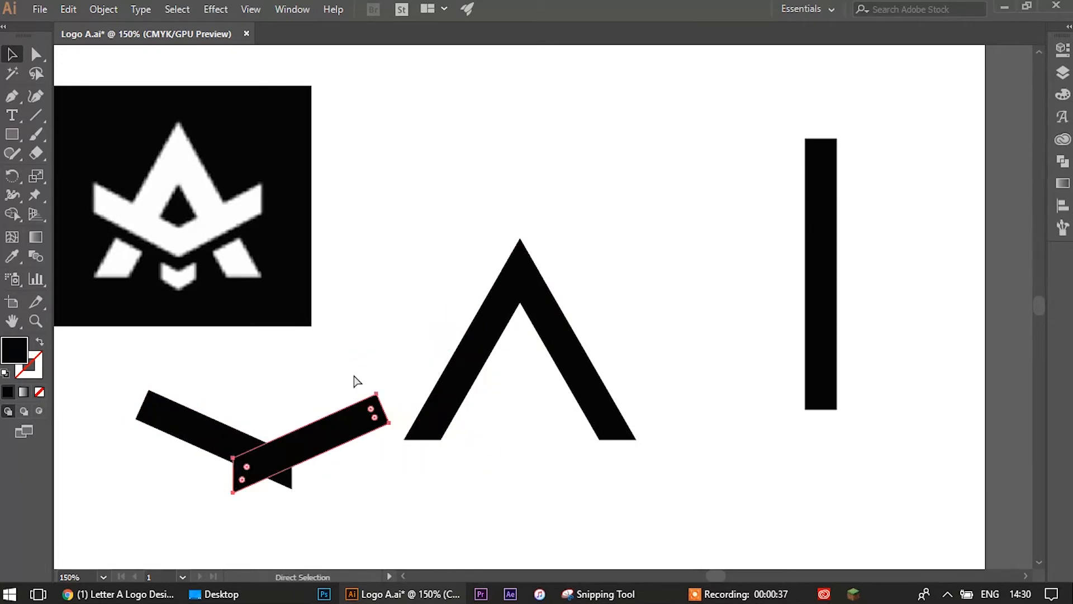
key(ctrl+z)
Reflect the copied bar across the vertical axis and join its cut end to the original bar's to form a V
drag(298, 445, 326, 437)
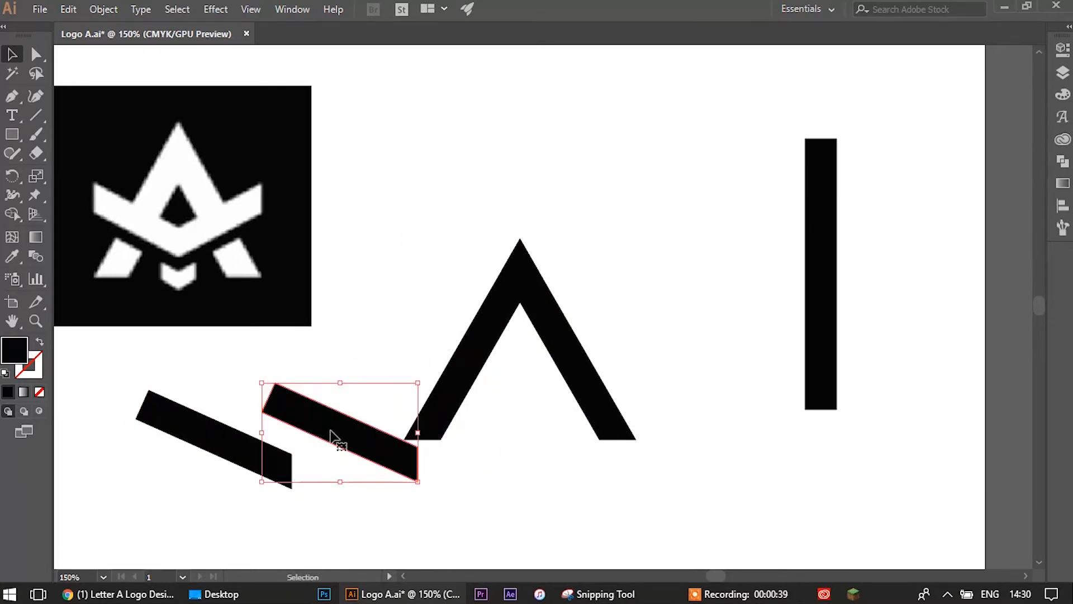
right_click(331, 431)
mouse_move(476, 331)
click(595, 389)
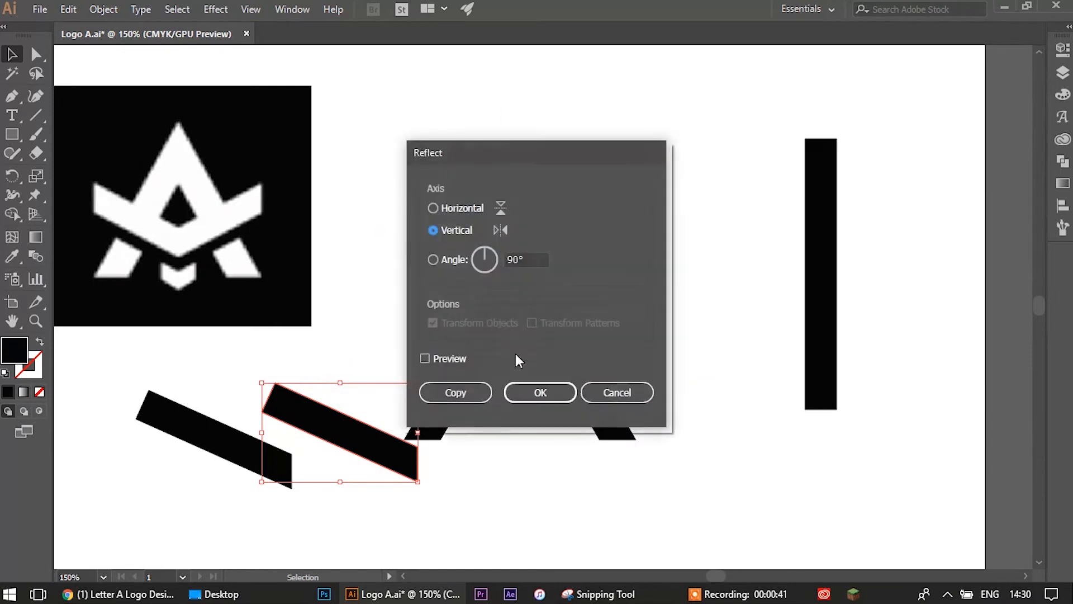
click(540, 390)
drag(307, 451, 333, 462)
Select both joined bars and move the V above the apex of the A
click(342, 488)
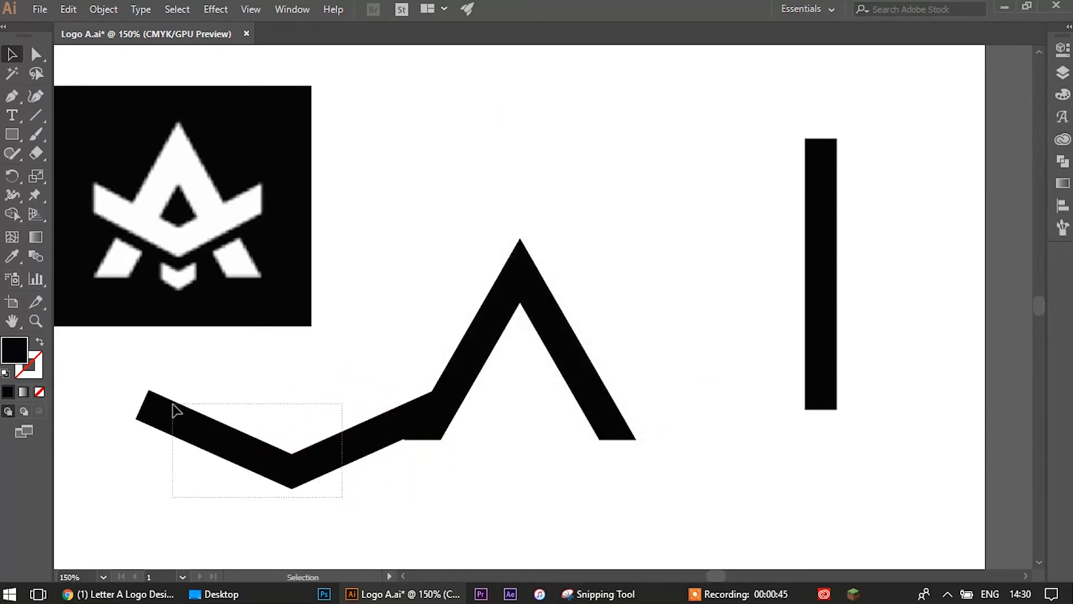
drag(174, 410, 174, 410)
click(297, 411)
drag(298, 489, 546, 186)
drag(448, 128, 449, 128)
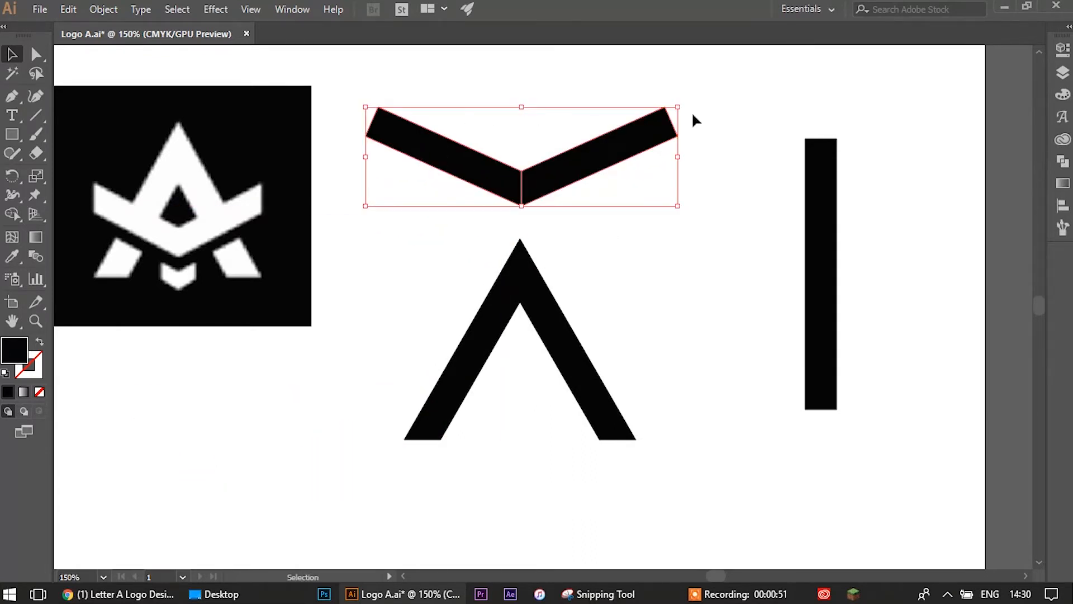
click(1066, 166)
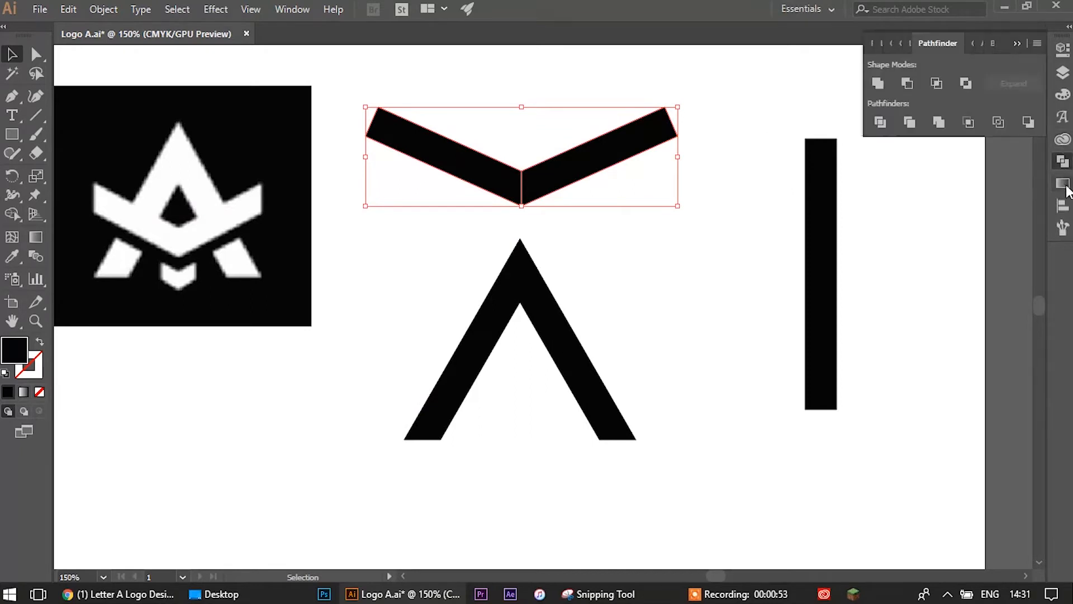
click(1064, 205)
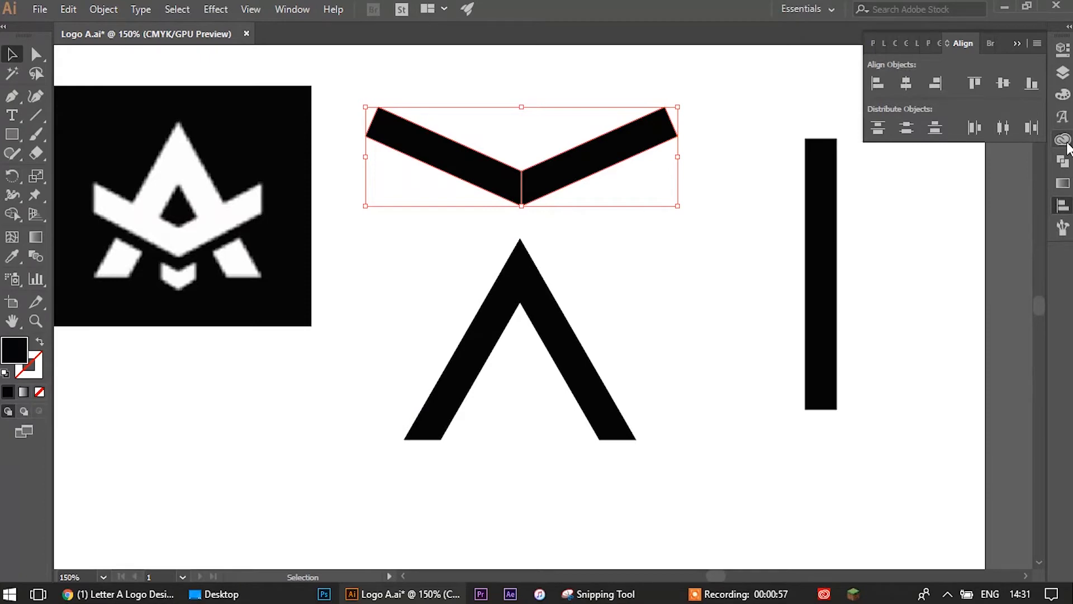
click(291, 8)
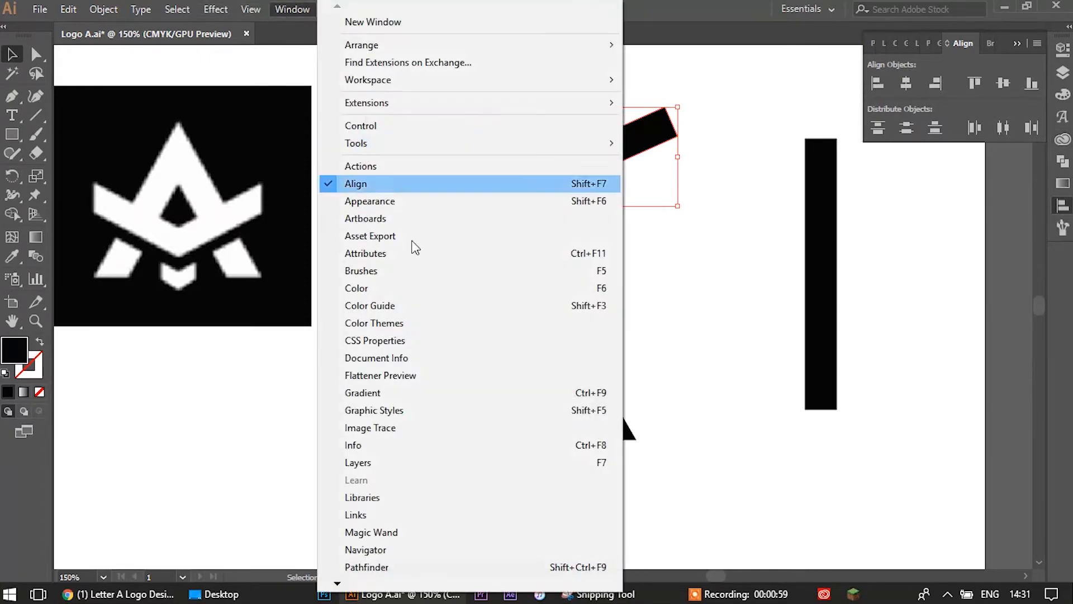
click(933, 67)
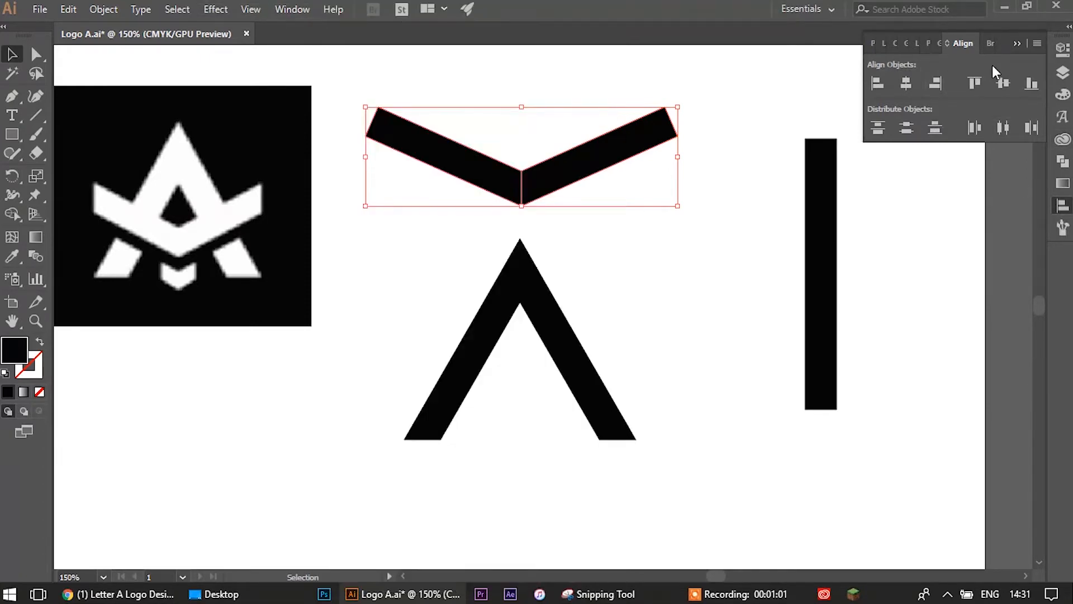
click(1017, 43)
Move both V bars down over the legs of the A, and deselect them
click(472, 97)
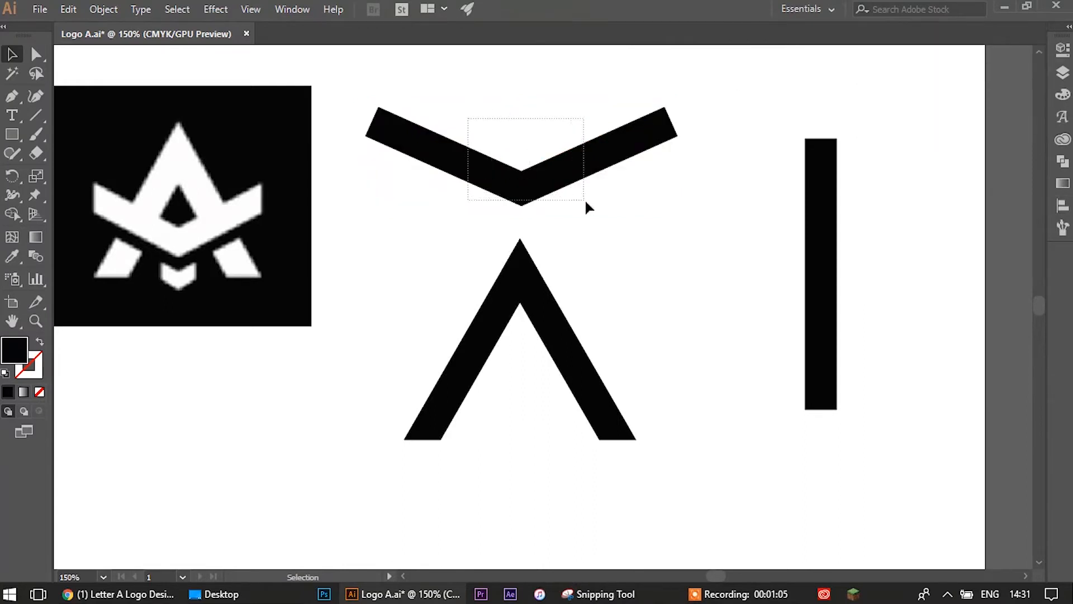
drag(585, 199, 585, 200)
drag(562, 181, 561, 378)
click(645, 268)
click(563, 380)
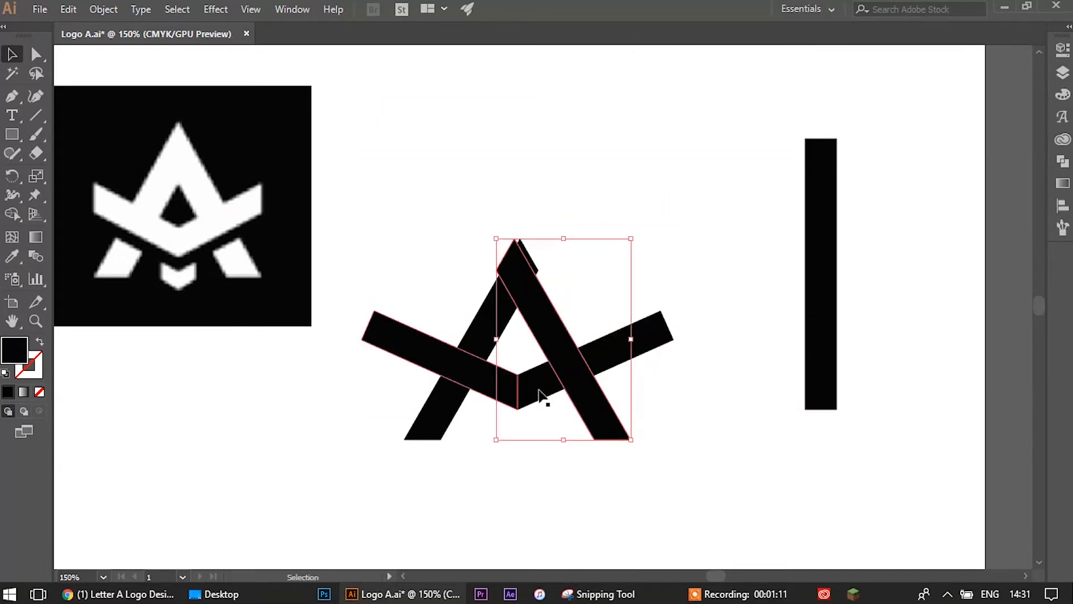
shift+click(523, 388)
click(609, 304)
Centre both V bars on the A's apex, nudge them down across the legs to form the crossbar, and deselect them
click(526, 384)
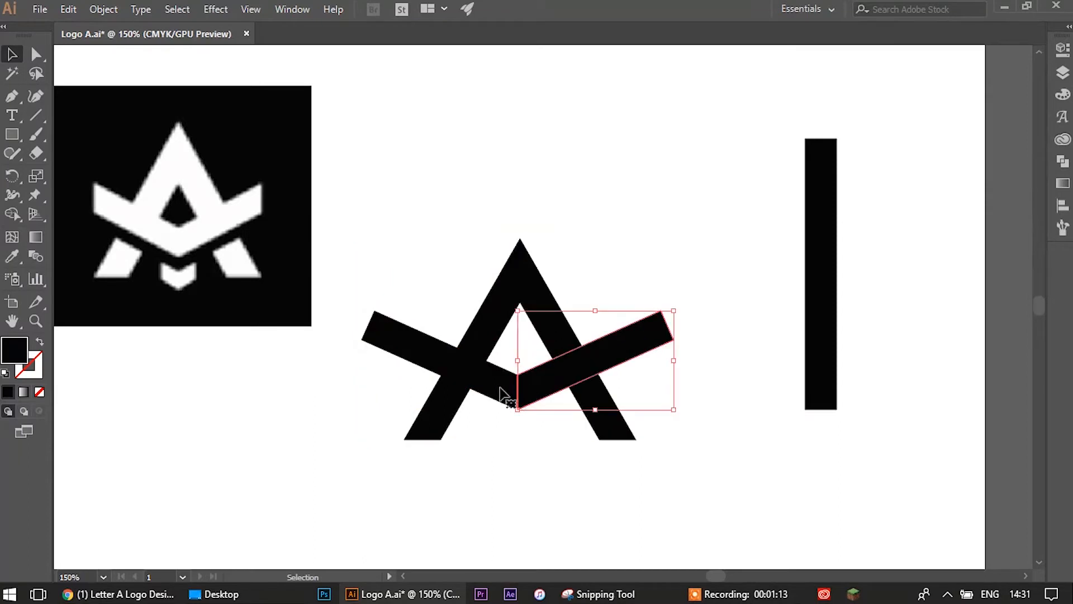
shift+click(502, 390)
scroll(540, 364, up, 3)
drag(521, 417, 527, 263)
key(Down)
key(Down)
key(Down)
key(Down)
key(Down)
key(Down)
key(Down)
key(Down)
key(Down)
key(Down)
key(Down)
key(Down)
key(Down)
key(Down)
key(Down)
key(Down)
key(Down)
key(Down)
key(Down)
key(Down)
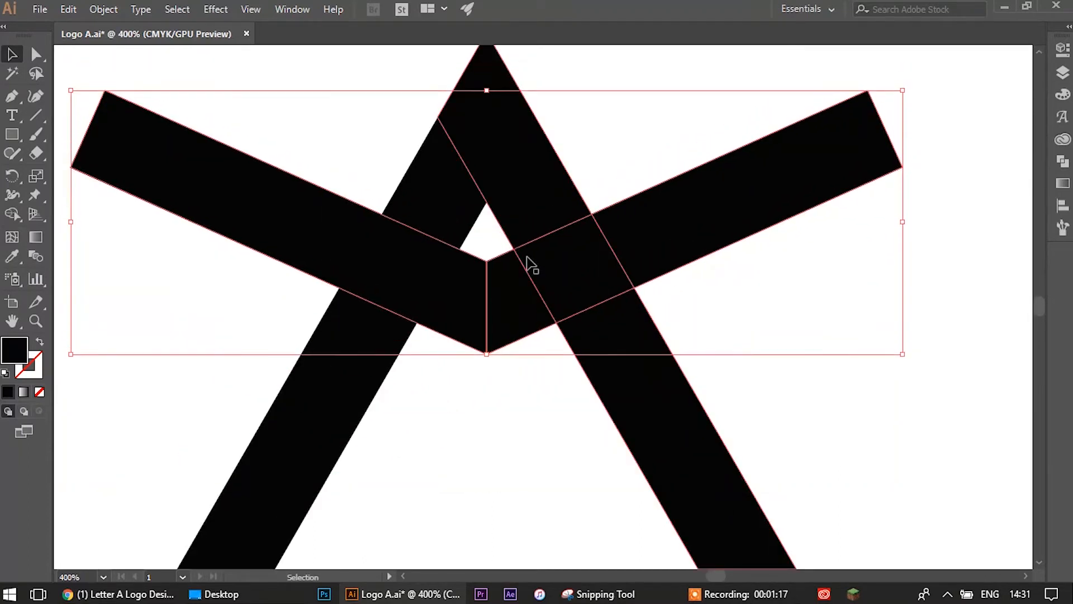
key(Down)
key(Down)
key(Down)
key(Down)
key(Down)
key(Down)
key(Down)
key(Down)
key(Down)
key(Down)
key(Down)
key(Down)
key(Down)
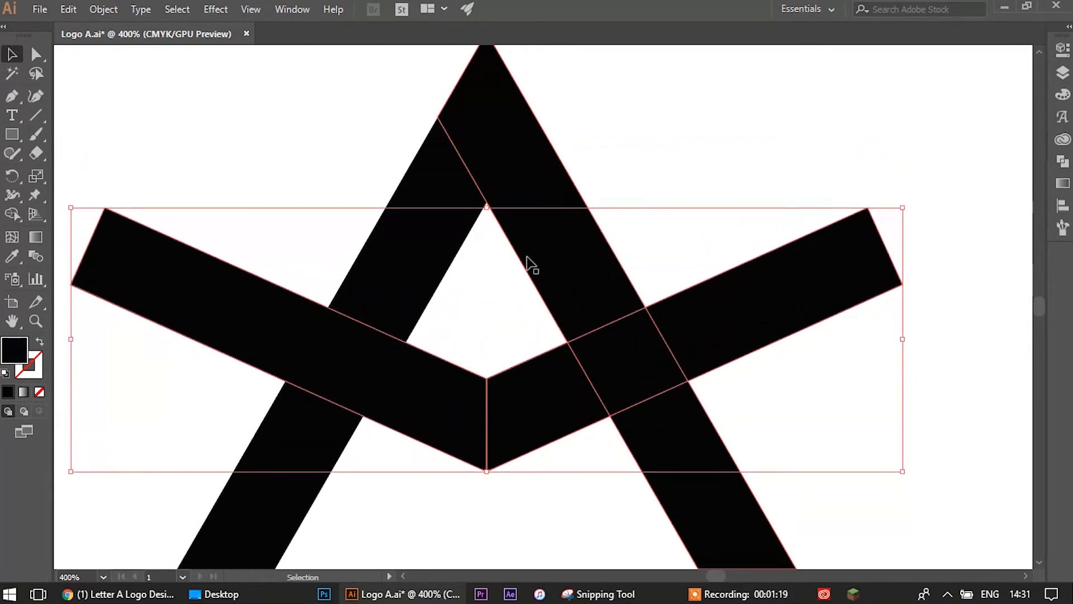
scroll(542, 265, down, 5)
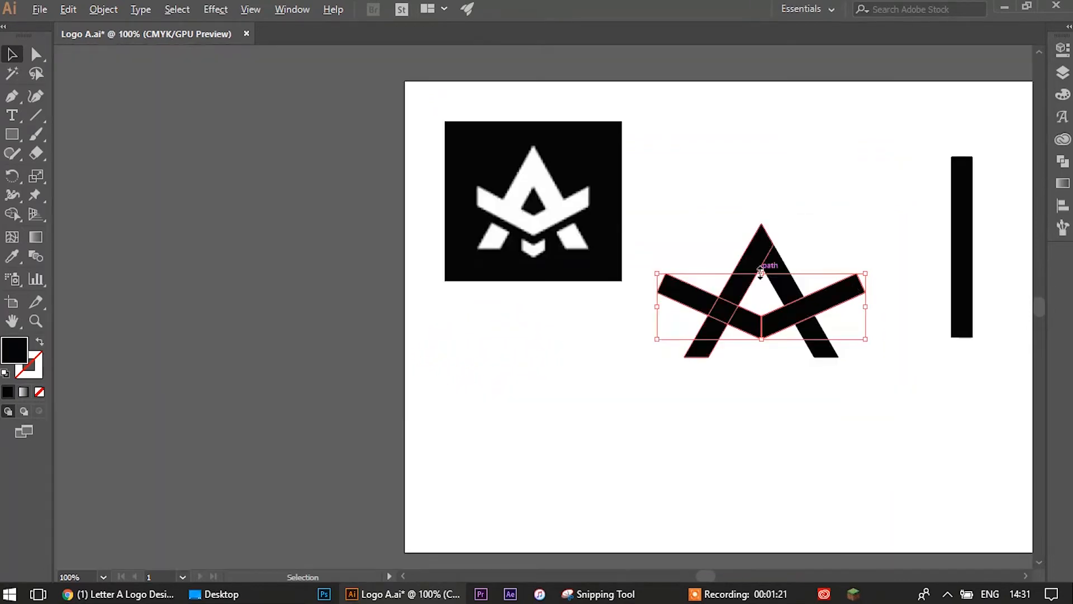
scroll(813, 220, up, 3)
drag(813, 220, 711, 244)
key(Up)
key(Up)
key(Up)
key(Up)
key(Up)
key(Up)
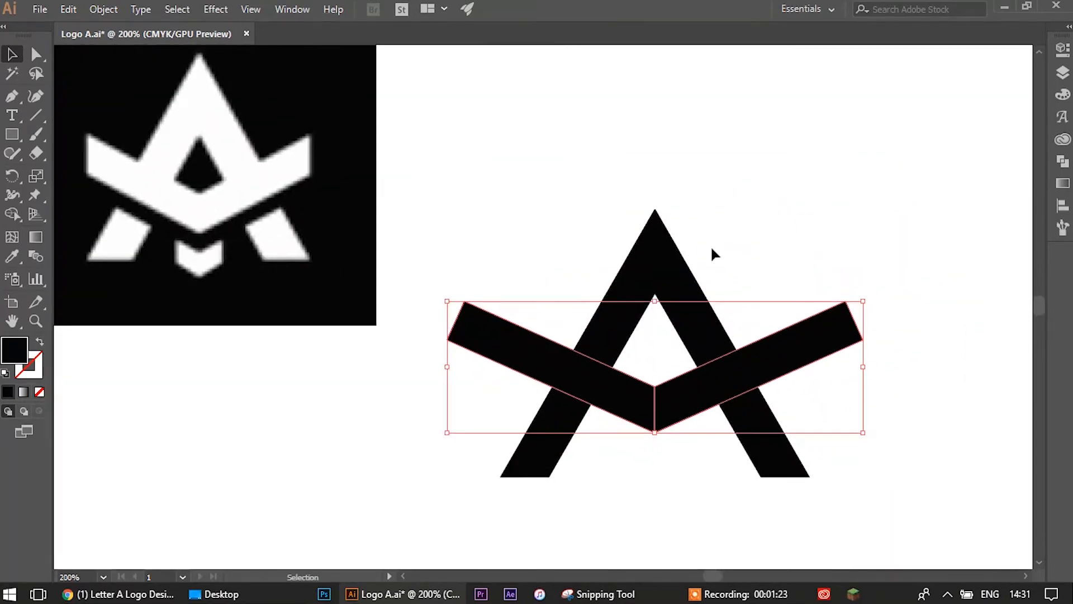
click(737, 205)
Draw a wide black rectangle narrower than the V and centre it over the A with its lower edge on the leg ends
scroll(748, 222, down, 2)
scroll(746, 219, up, 2)
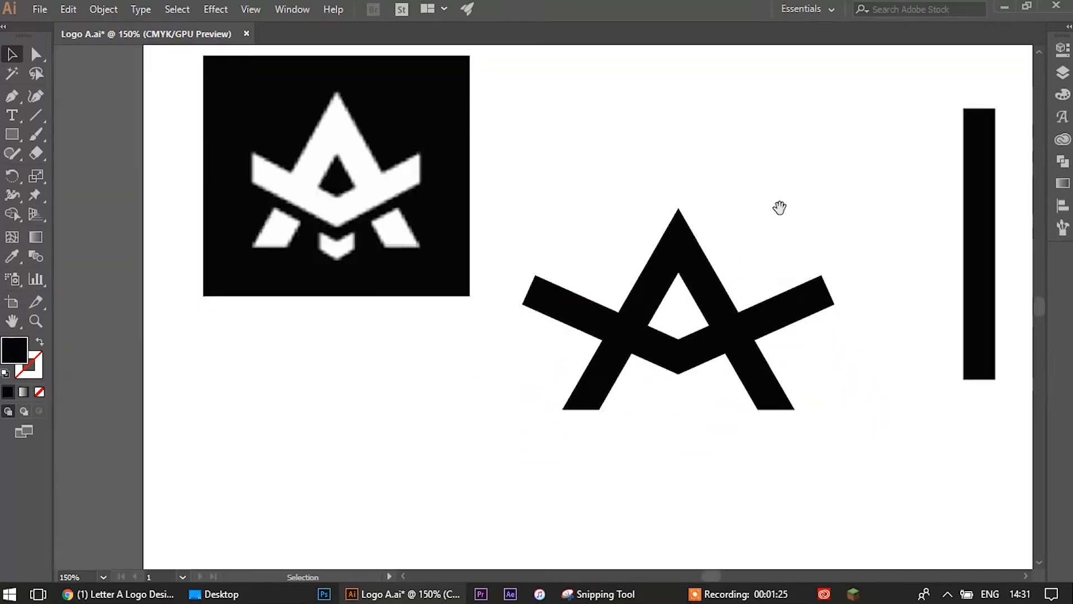
drag(778, 208, 688, 210)
key(m)
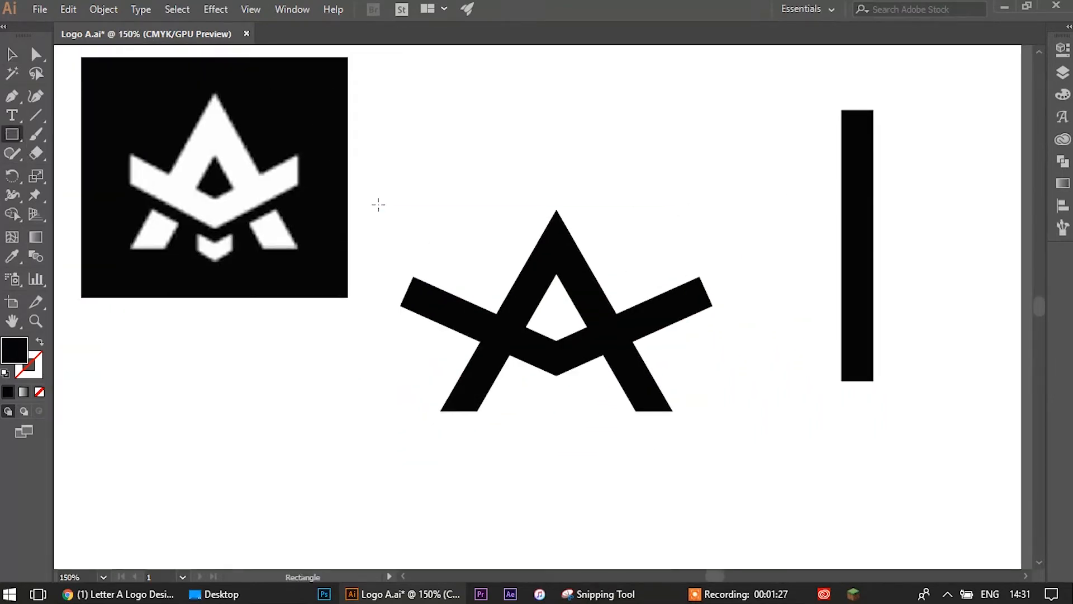
drag(450, 237, 663, 392)
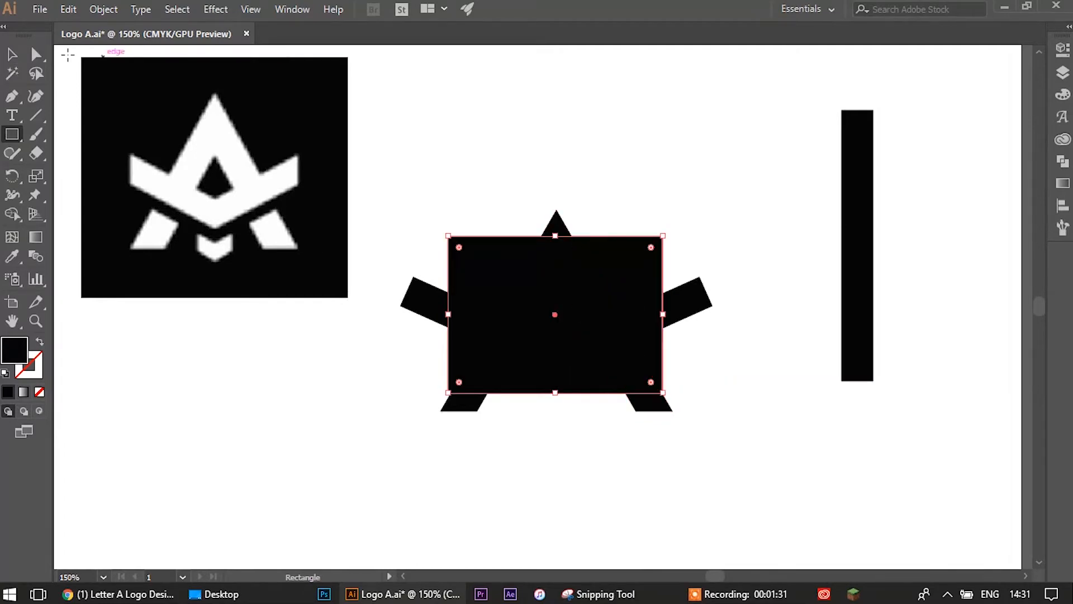
click(13, 55)
drag(625, 294, 756, 530)
drag(746, 505, 608, 278)
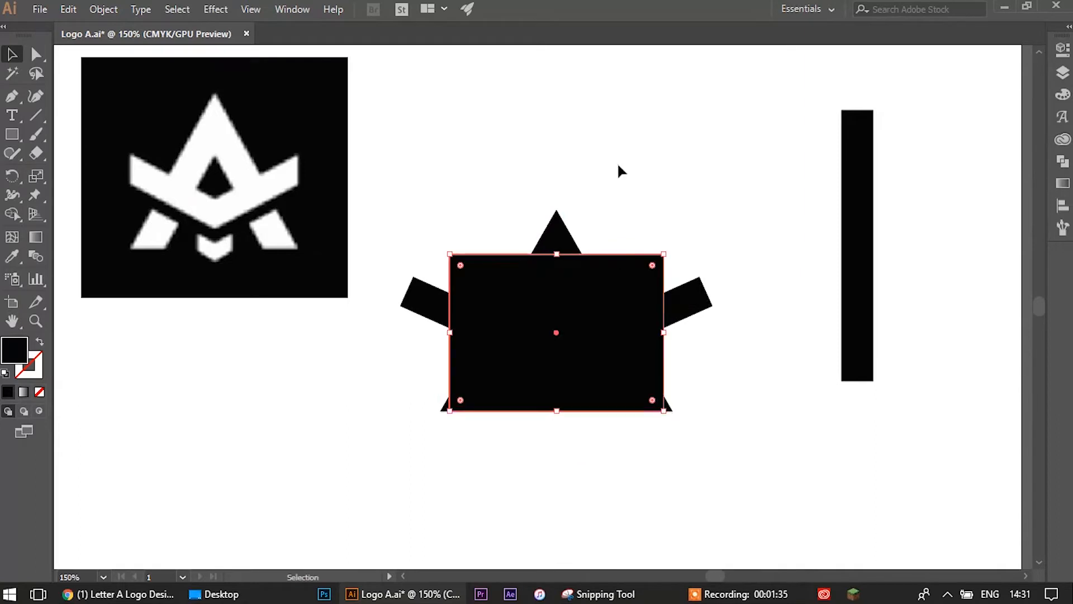
Remove the V bar ends outside the rectangle with Shape Builder, then delete the rectangle, leaving vertical cuts
shift+click(422, 304)
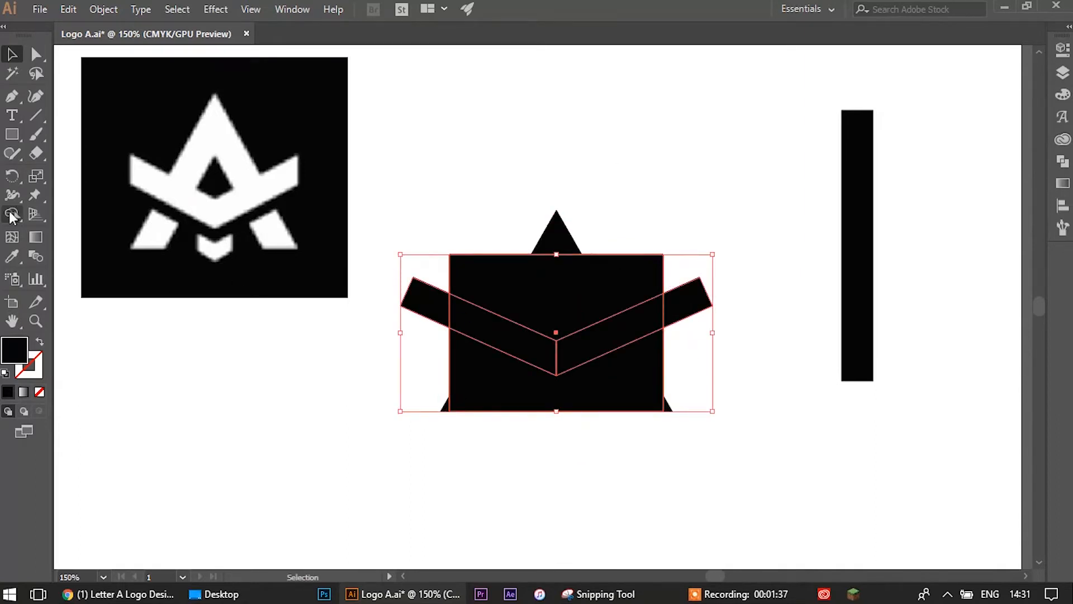
click(12, 215)
alt+click(688, 304)
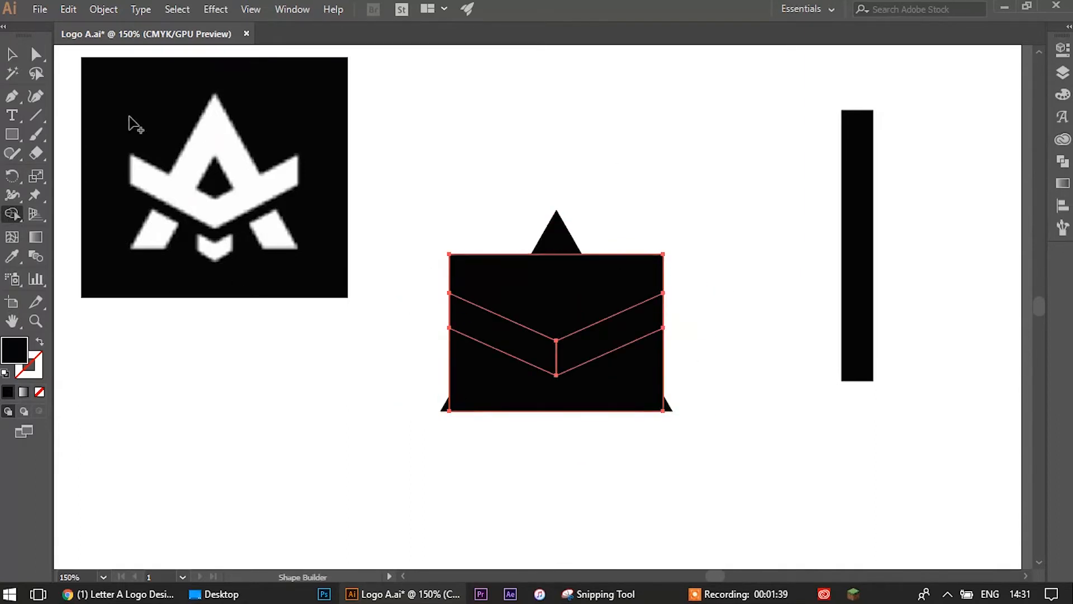
click(12, 54)
click(574, 76)
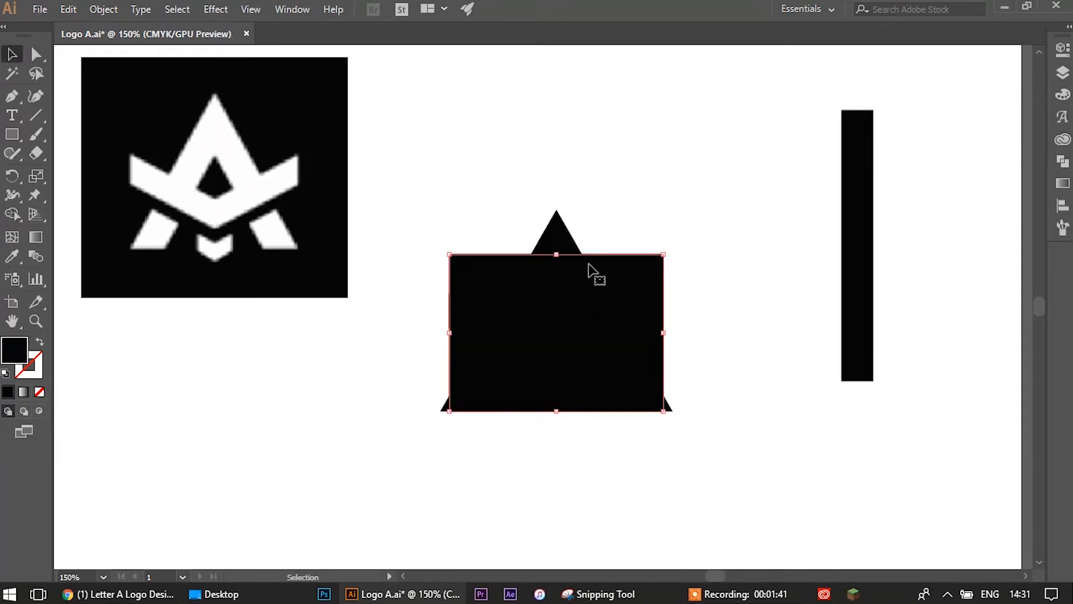
key(Delete)
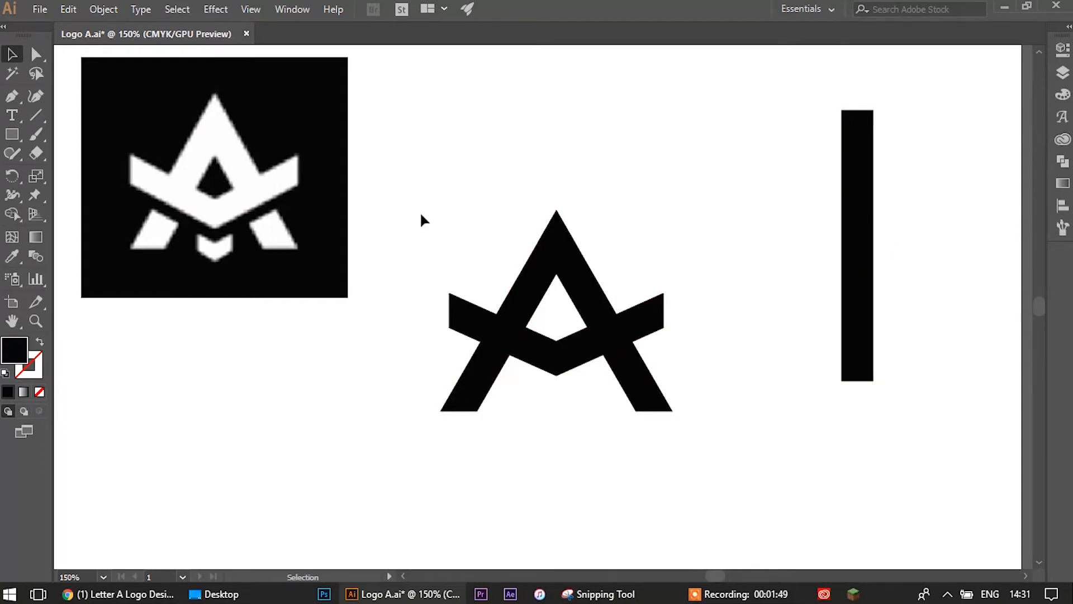
Move the whole A up and to the right, place a duplicate of it below, and deselect it
drag(710, 482, 711, 483)
click(696, 371)
drag(382, 105, 709, 469)
drag(582, 321, 512, 444)
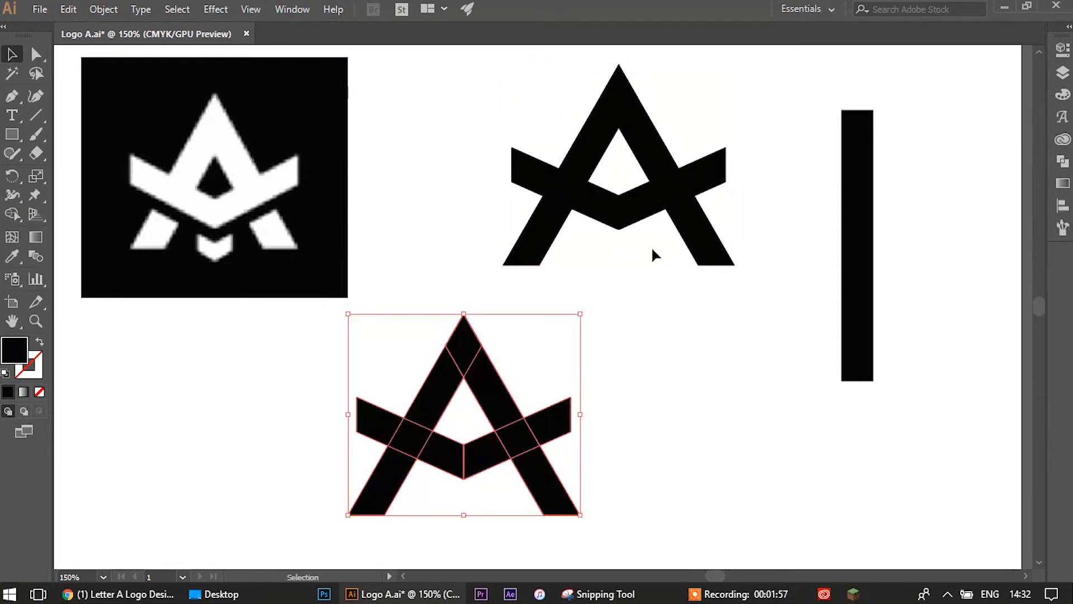
click(658, 342)
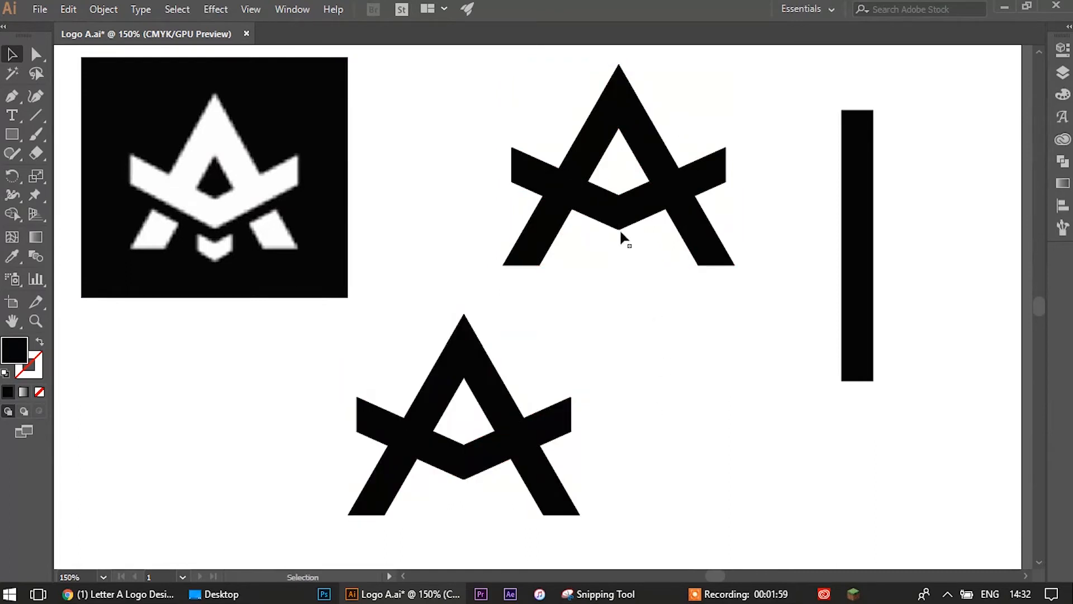
Select all parts of the lower A, give them a 12 pt black stroke, and deselect them
drag(346, 344, 346, 345)
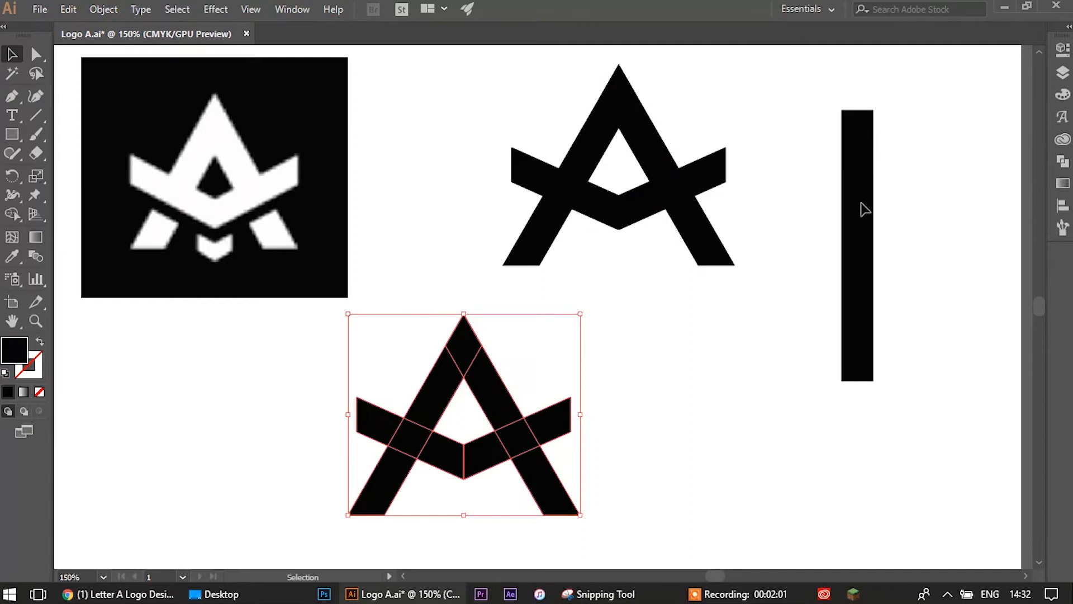
click(1063, 50)
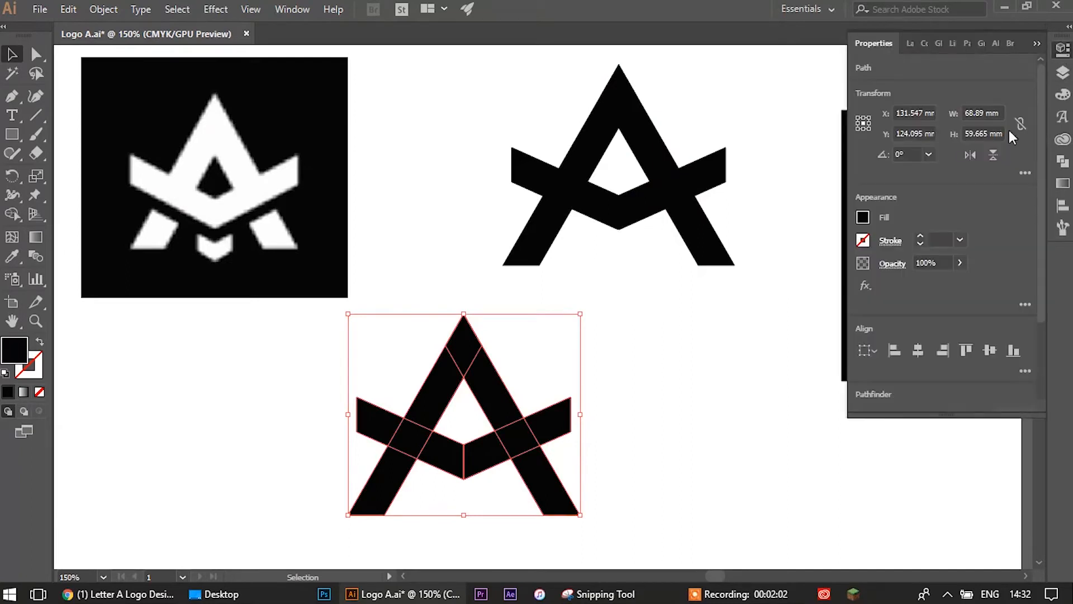
click(921, 237)
click(920, 237)
click(920, 237)
click(921, 237)
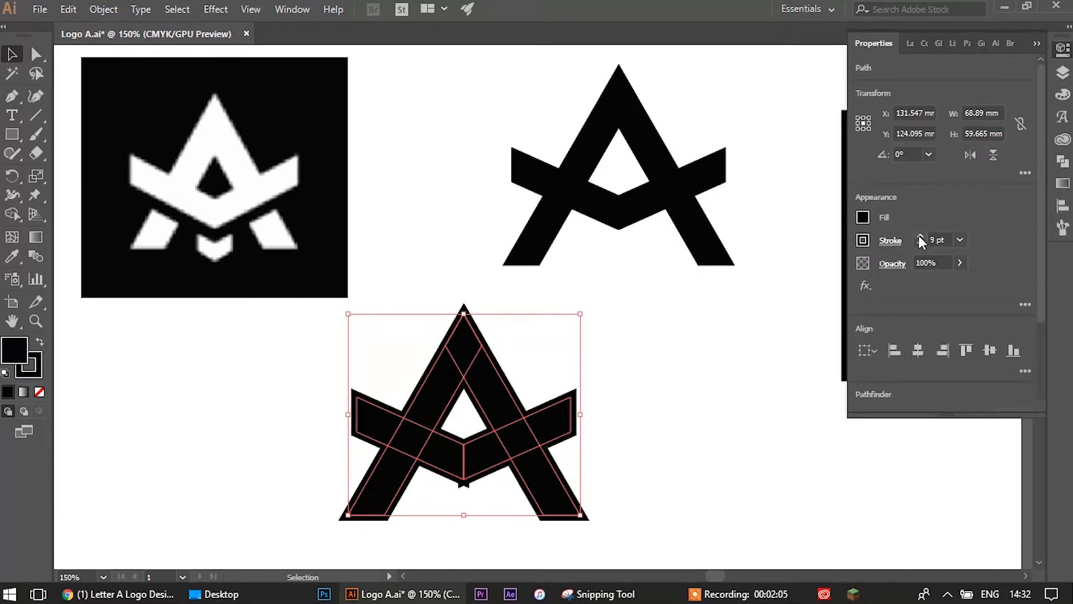
click(920, 237)
click(920, 237)
click(920, 237)
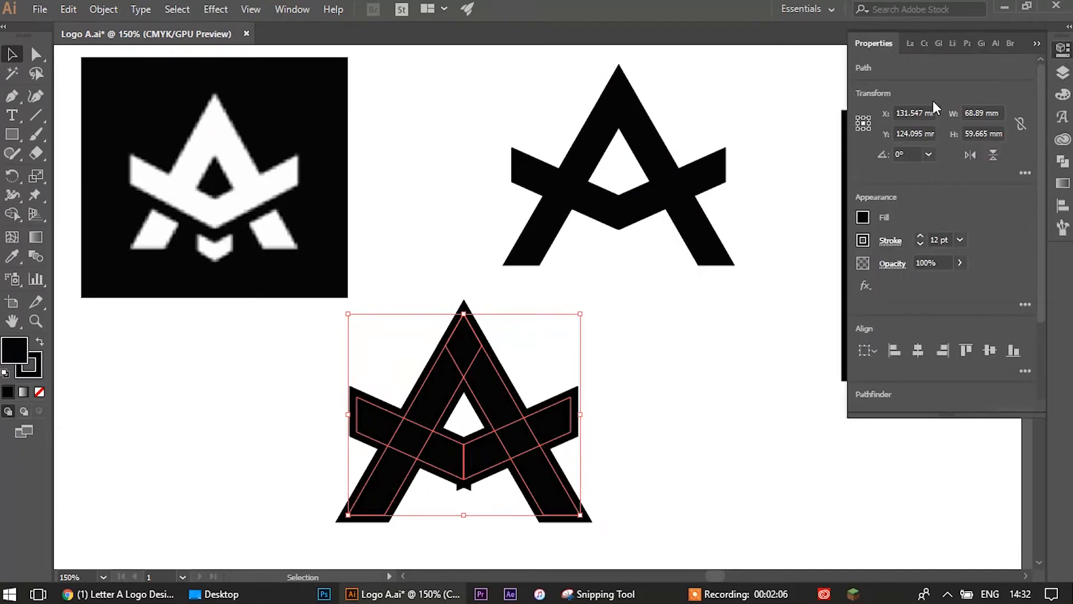
click(292, 9)
click(1061, 49)
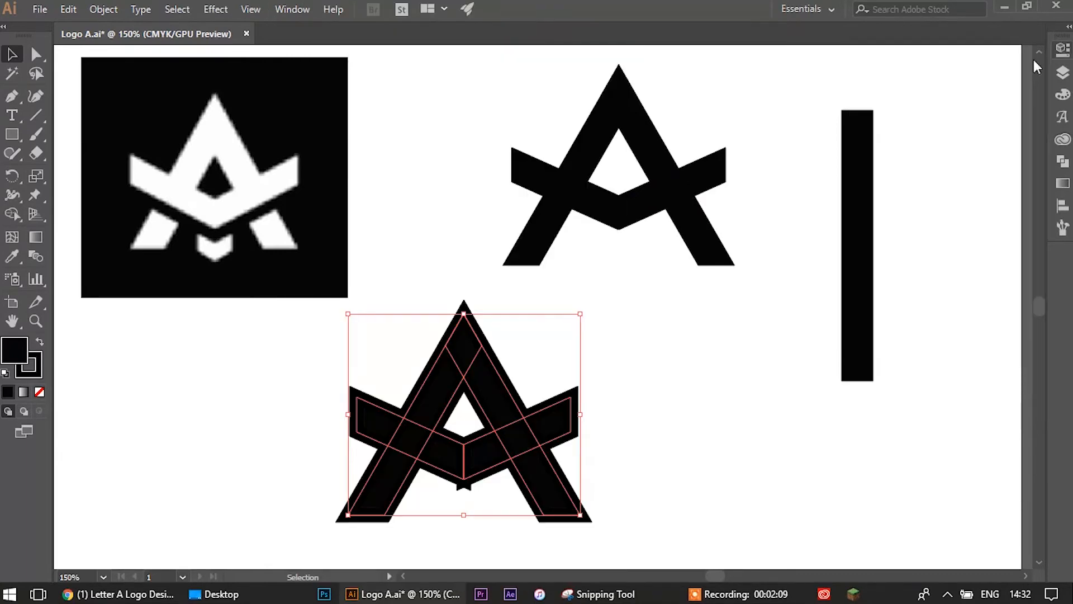
click(744, 301)
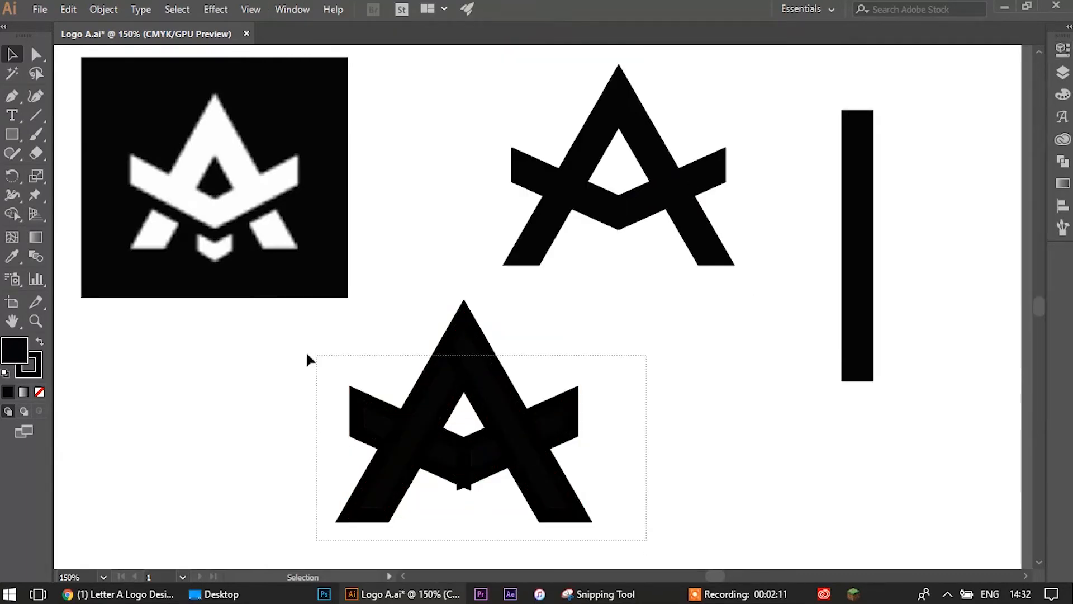
Convert the lower A's strokes into filled shapes with Outline Stroke and deselect it
drag(308, 359, 308, 356)
click(112, 12)
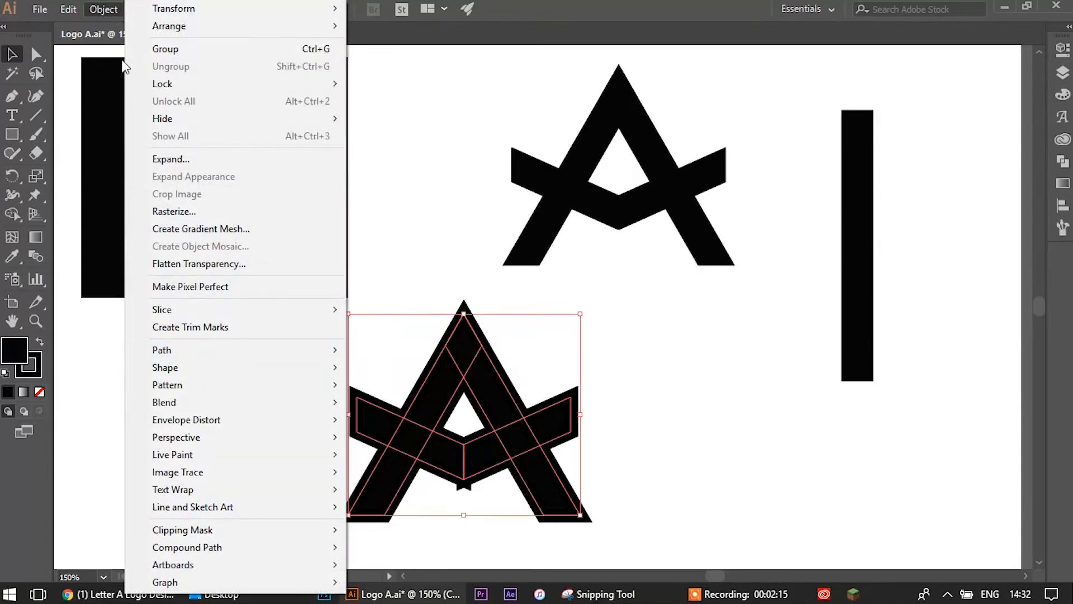
mouse_move(207, 351)
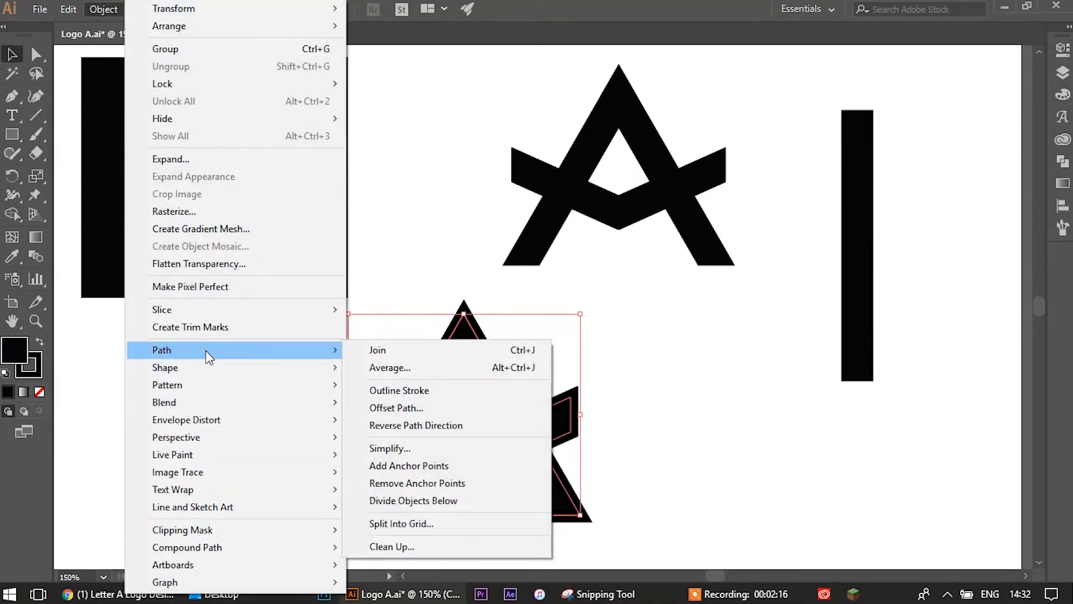
click(385, 408)
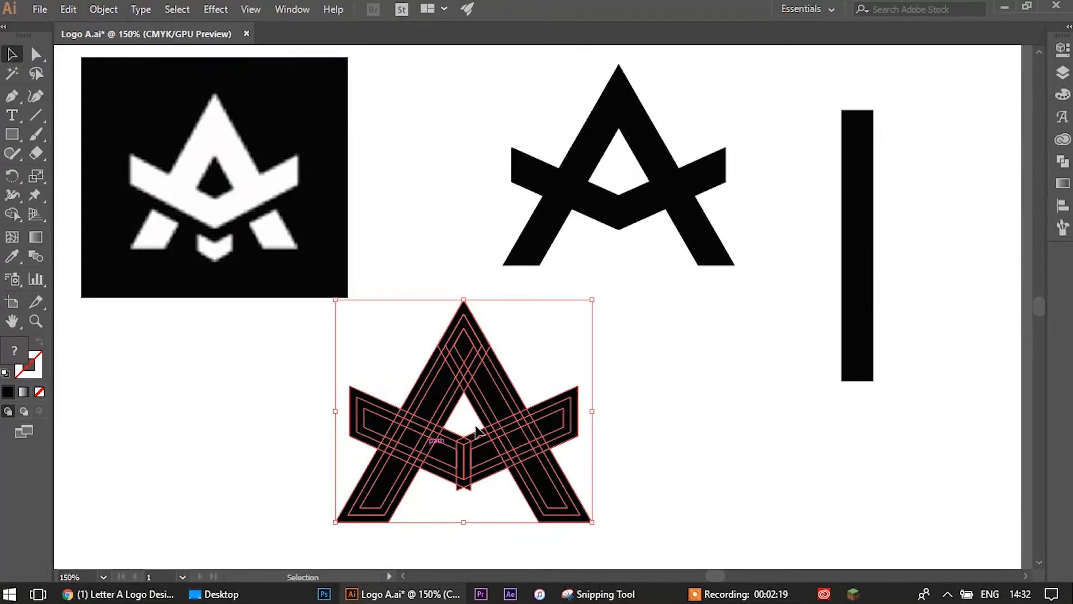
key(ctrl+shift+a)
click(371, 400)
click(385, 331)
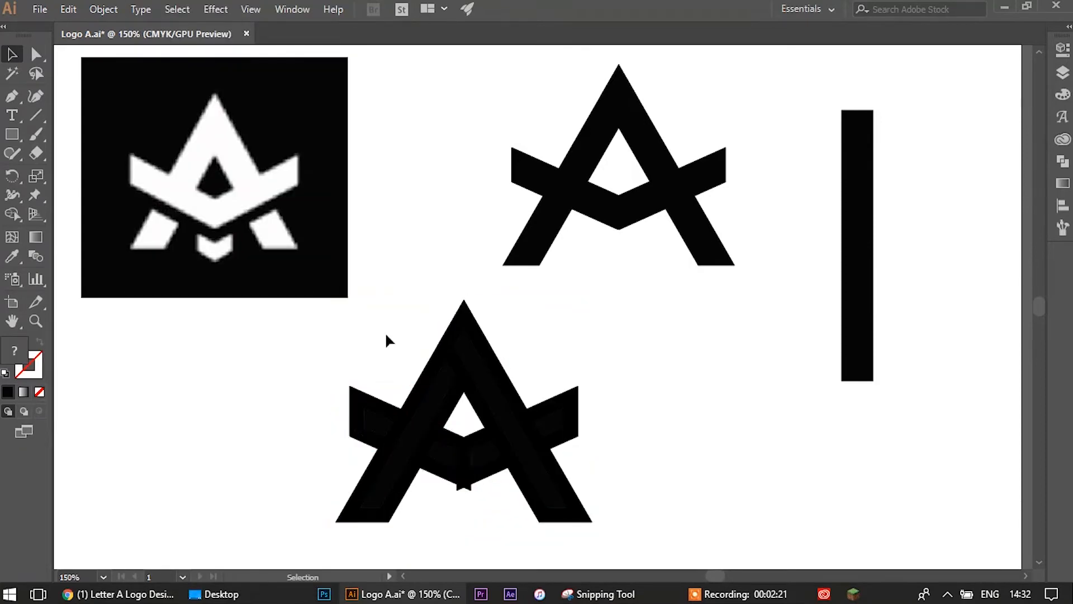
Remove the two small spikes below the V's point on the lower A with Shape Builder
click(480, 468)
shift+click(446, 451)
scroll(493, 432, up, 3)
drag(437, 535, 463, 330)
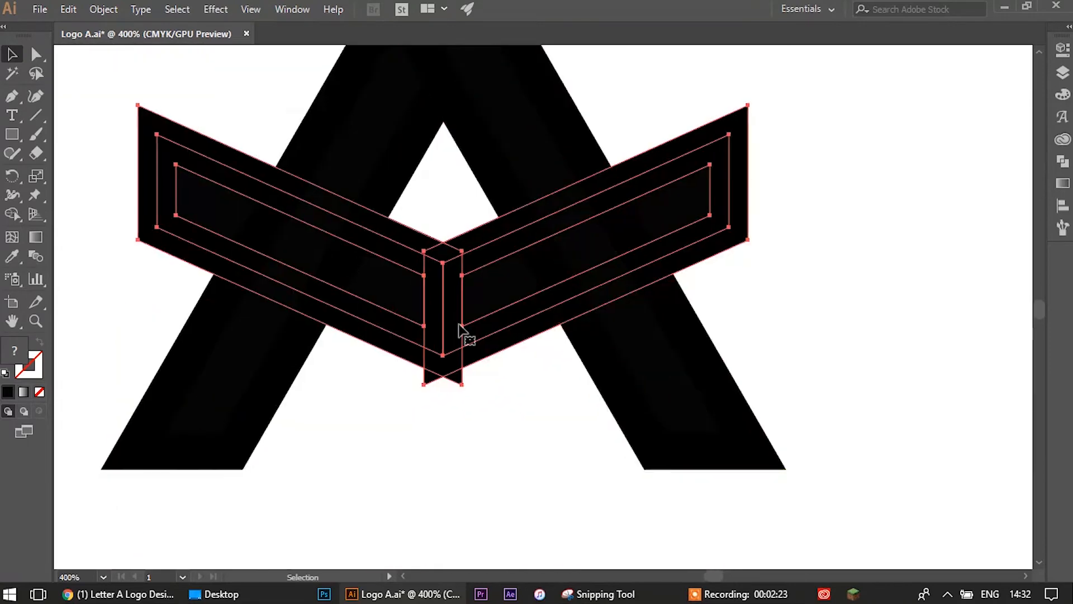
scroll(454, 330, up, 2)
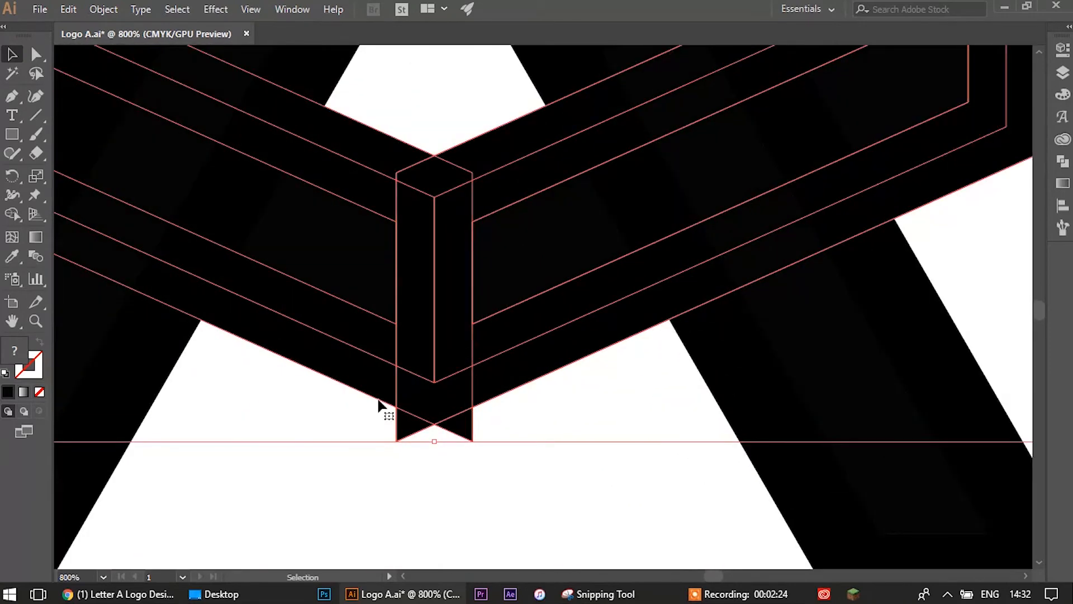
click(19, 212)
alt+click(407, 426)
alt+click(459, 428)
click(13, 52)
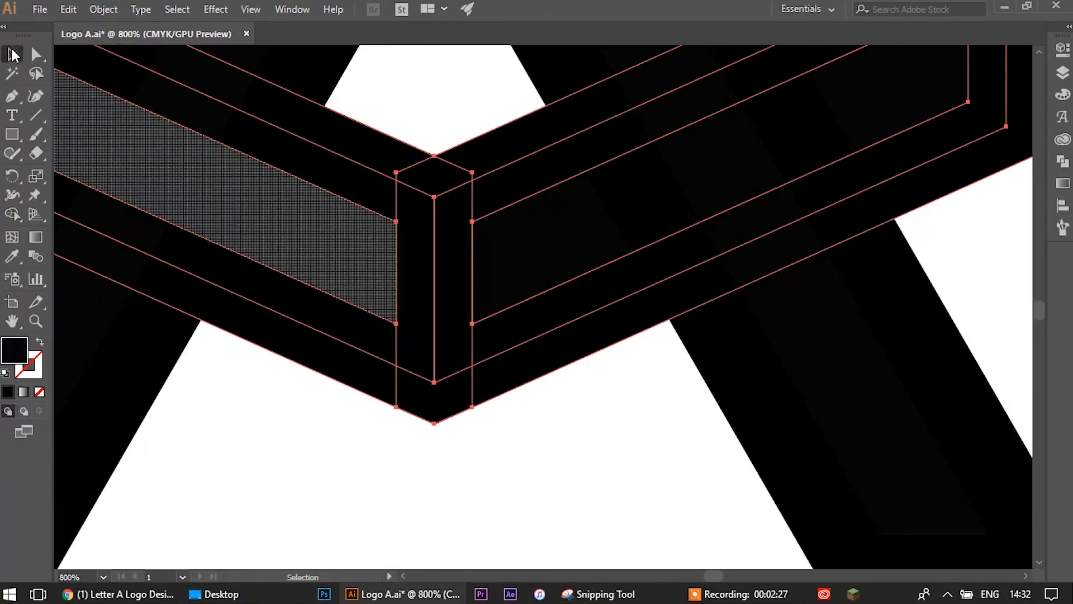
scroll(325, 156, down, 4)
click(618, 205)
Place a copy of the vertical bar over the lower A, widen it, centre it on the apex, and deselect it
drag(546, 163, 609, 251)
scroll(606, 246, down, 1)
scroll(608, 247, up, 1)
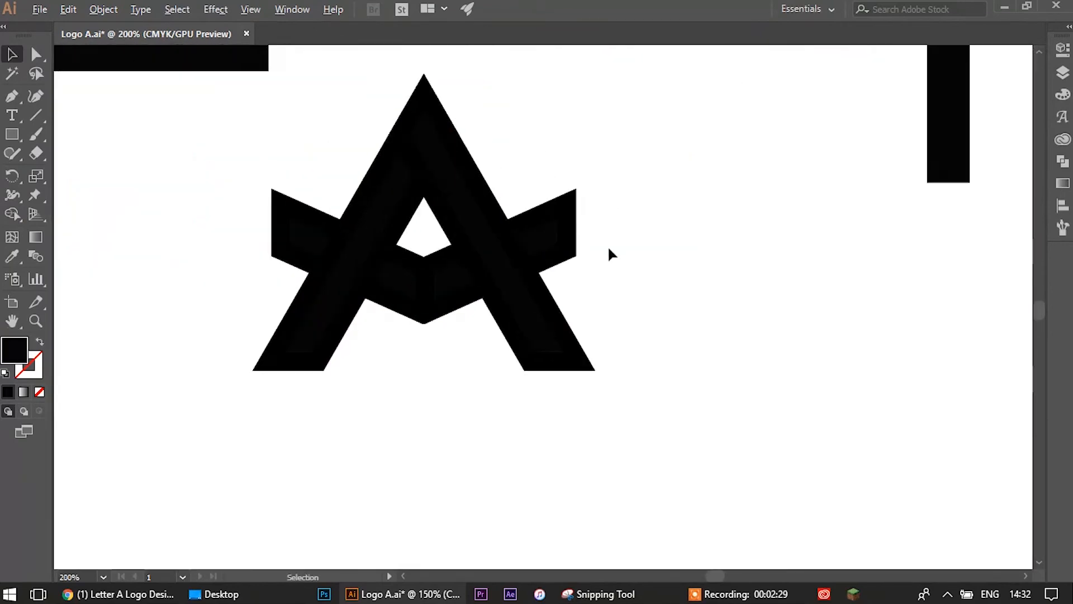
scroll(610, 254, down, 1)
drag(666, 220, 623, 321)
scroll(598, 317, down, 1)
scroll(602, 319, up, 1)
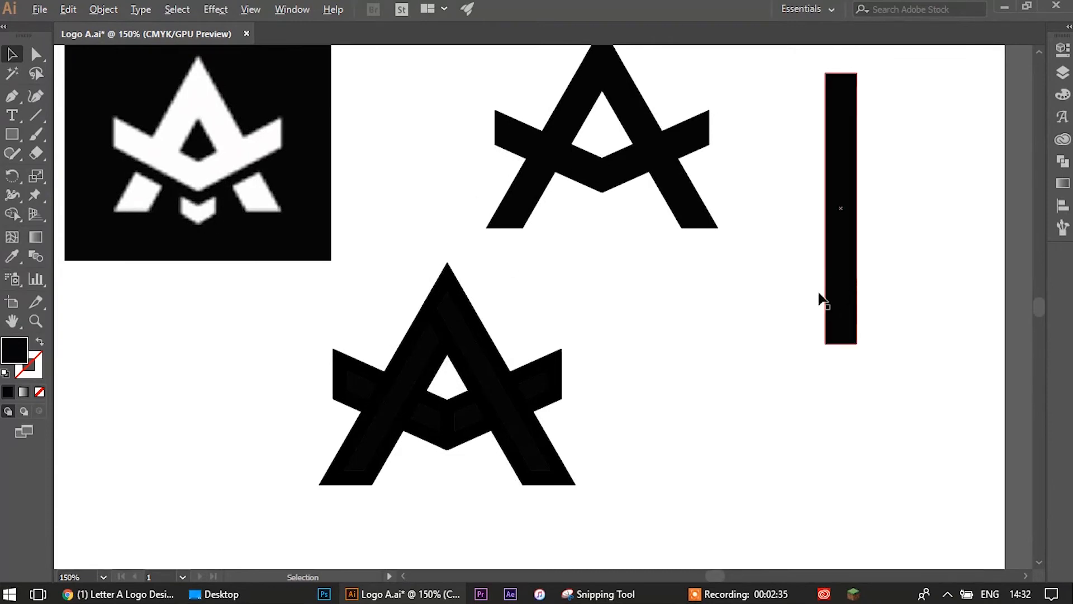
drag(847, 289, 445, 432)
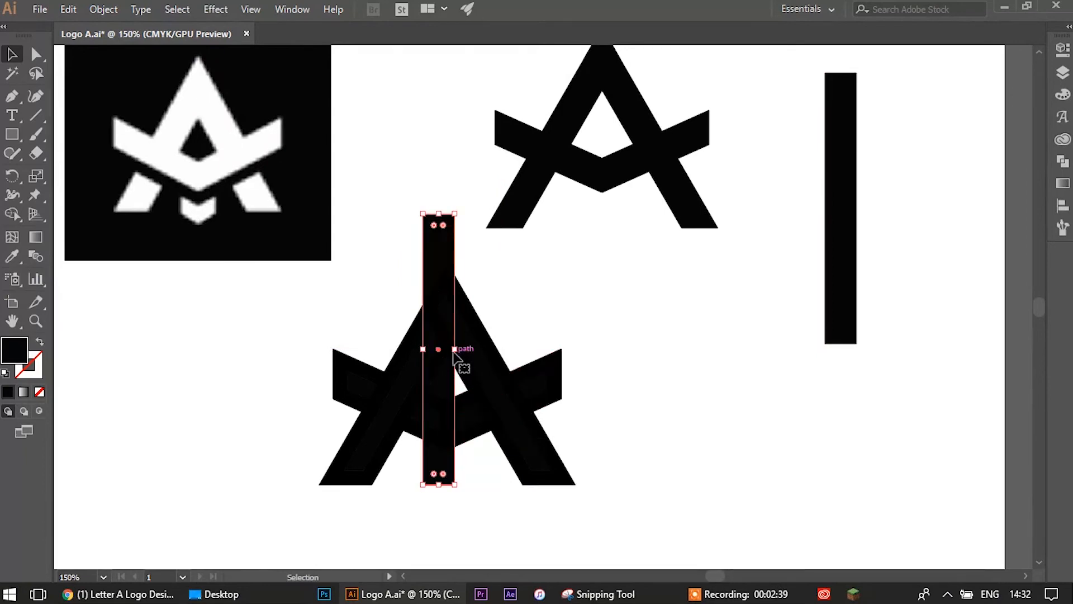
drag(454, 349, 680, 393)
drag(679, 393, 445, 379)
click(591, 308)
Unite the two outlined V bars of the lower A into one solid V shape with Pathfinder
scroll(519, 316, down, 1)
scroll(520, 316, up, 1)
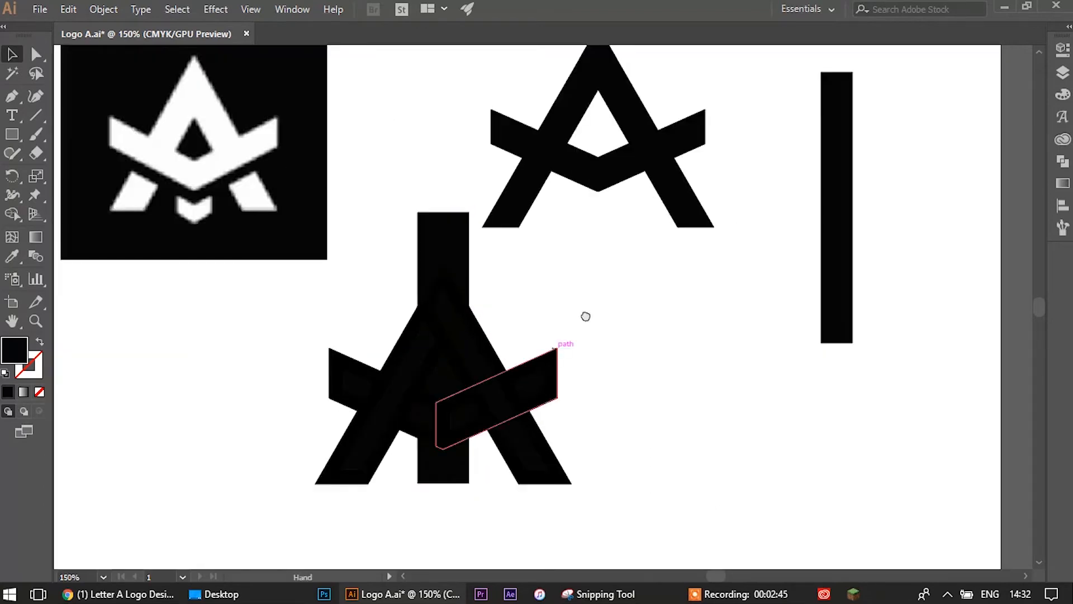
drag(585, 315, 636, 253)
scroll(336, 213, up, 2)
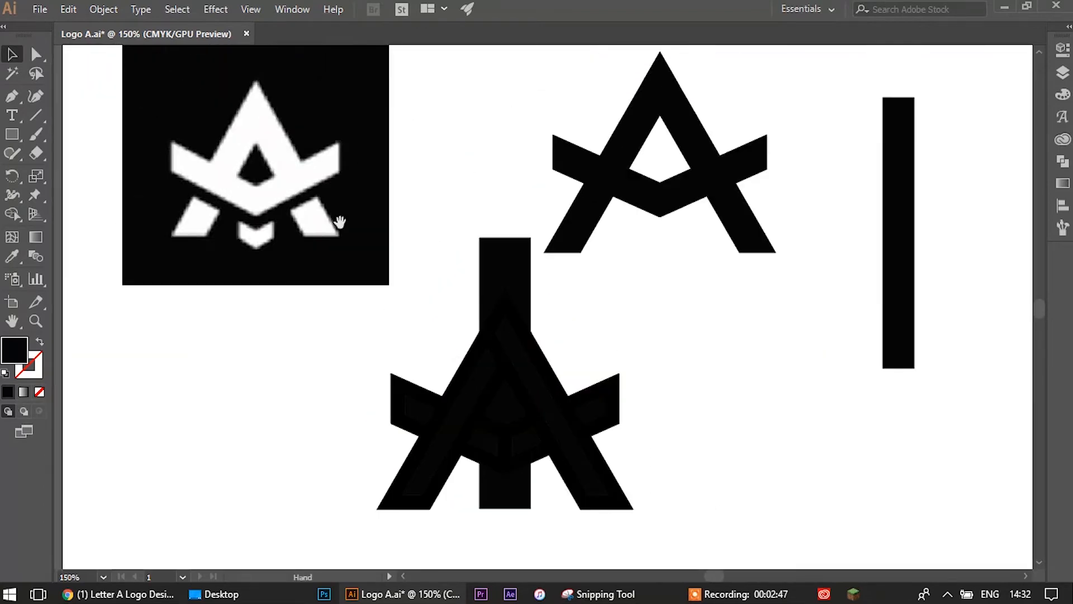
scroll(251, 207, up, 3)
scroll(872, 374, down, 1)
drag(873, 373, 513, 154)
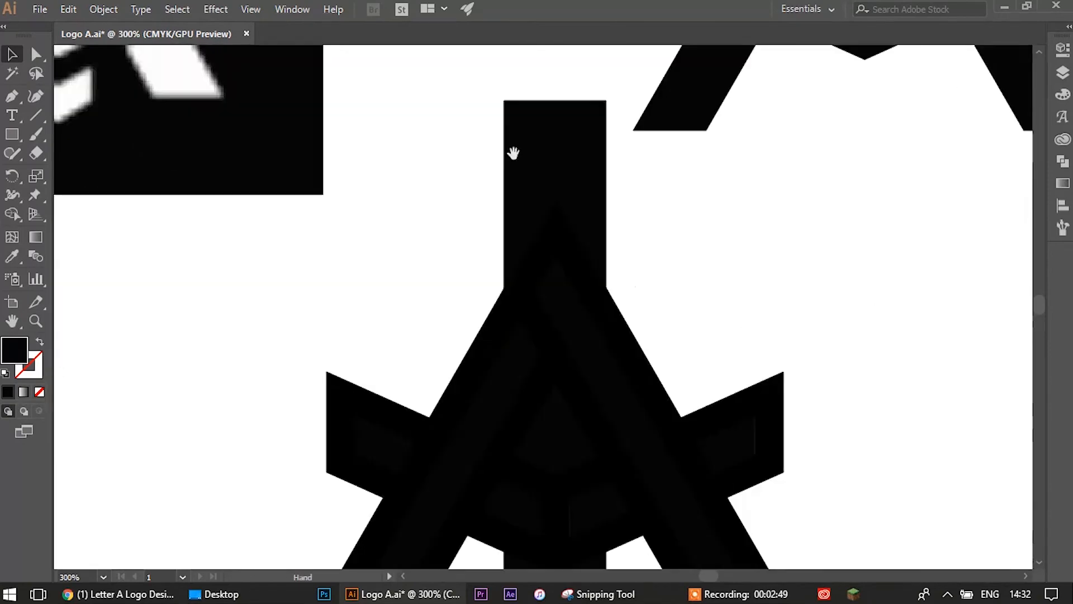
drag(719, 345, 618, 170)
click(665, 268)
shift+click(338, 282)
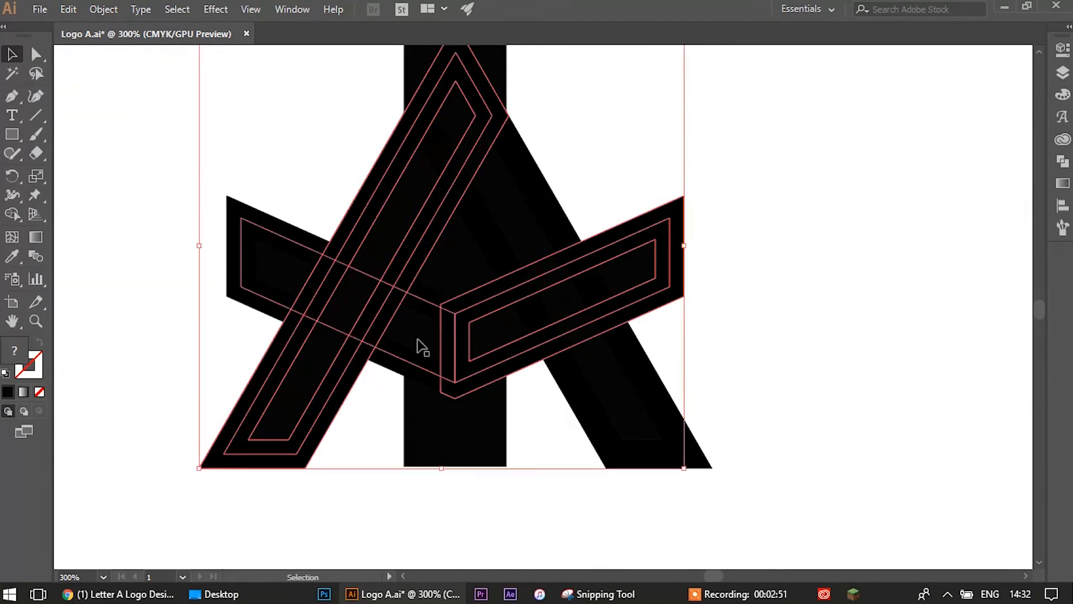
click(418, 338)
shift+click(544, 315)
click(511, 327)
shift+click(420, 324)
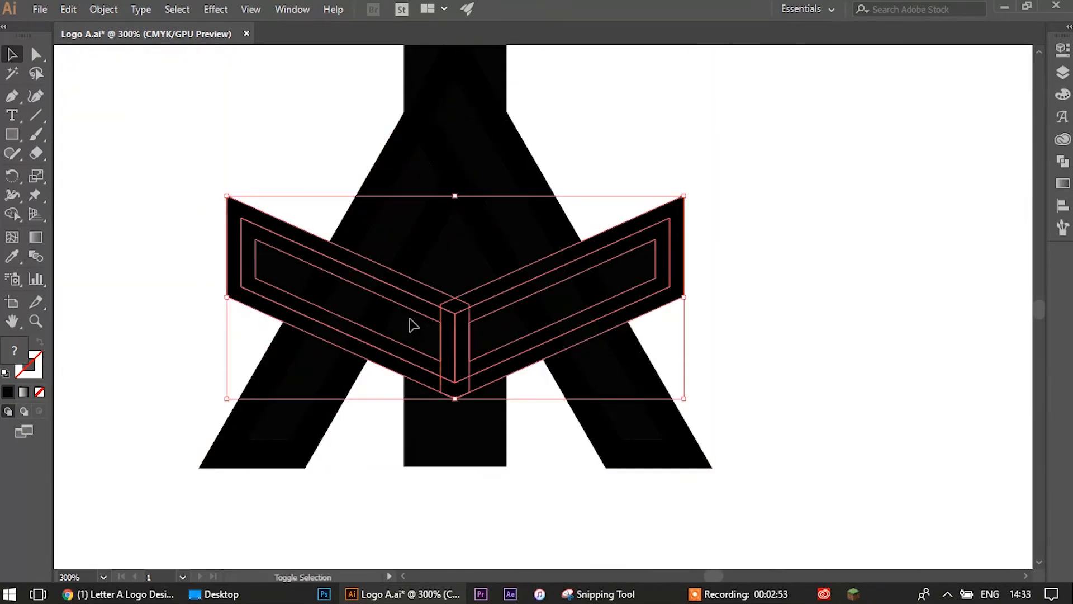
click(1063, 206)
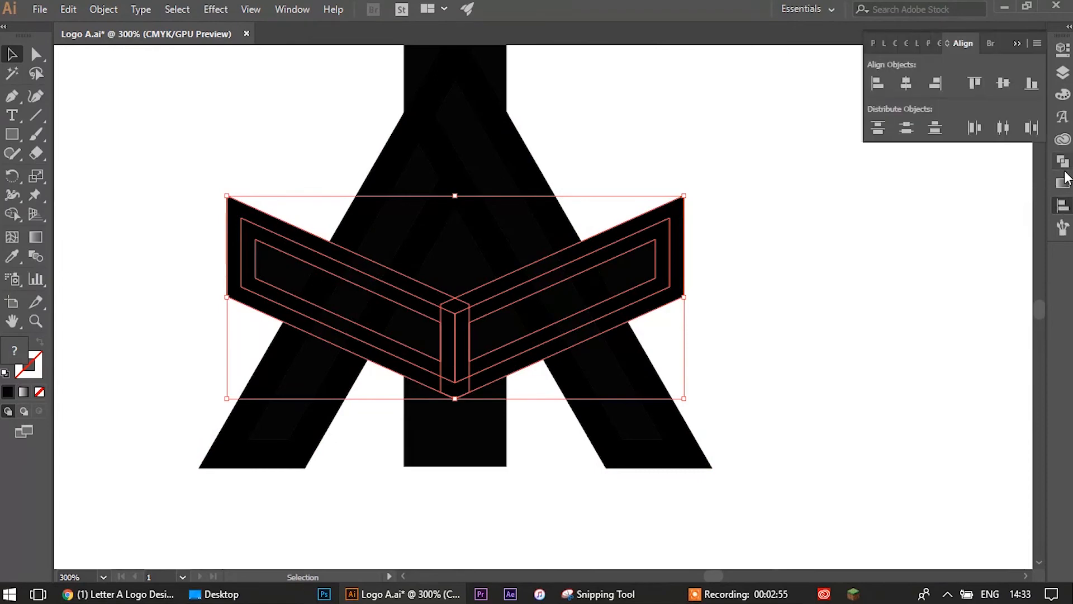
click(928, 44)
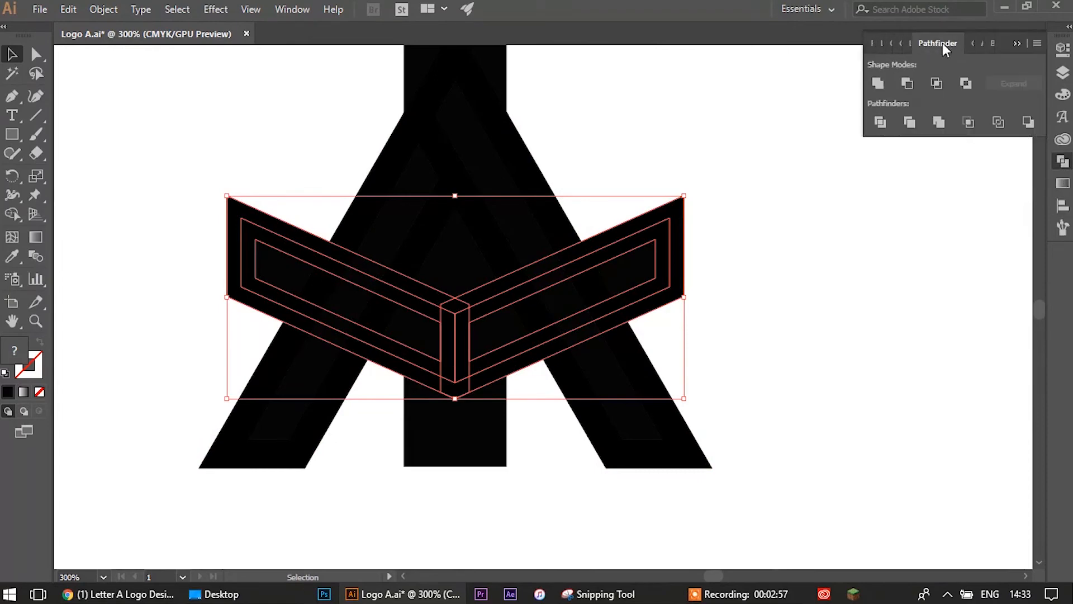
click(875, 83)
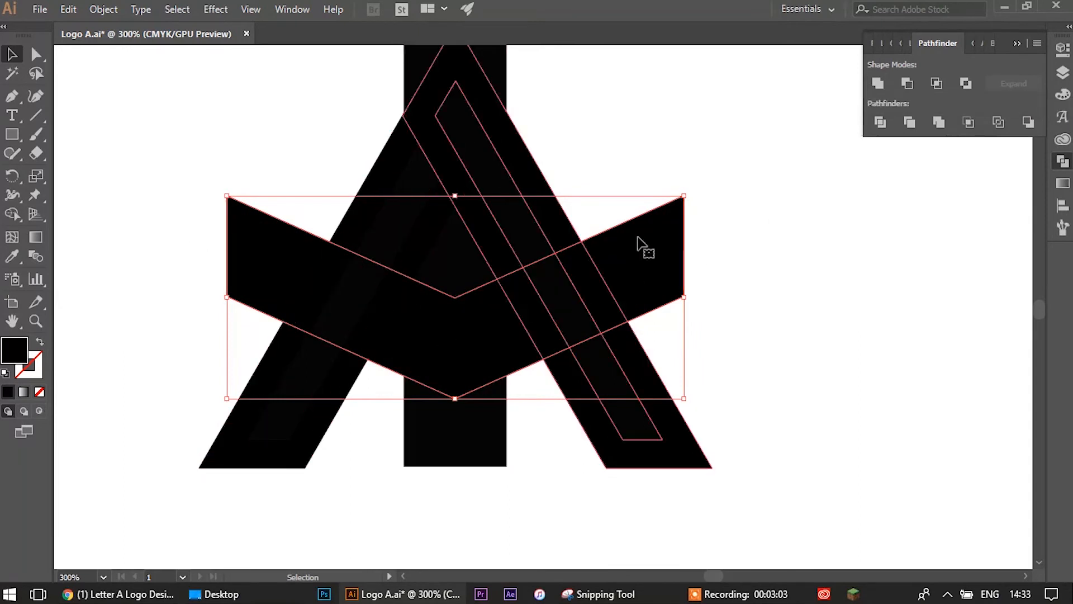
click(747, 267)
Unite the lower A's two outlined legs into one solid shape with Pathfinder
click(545, 287)
click(460, 318)
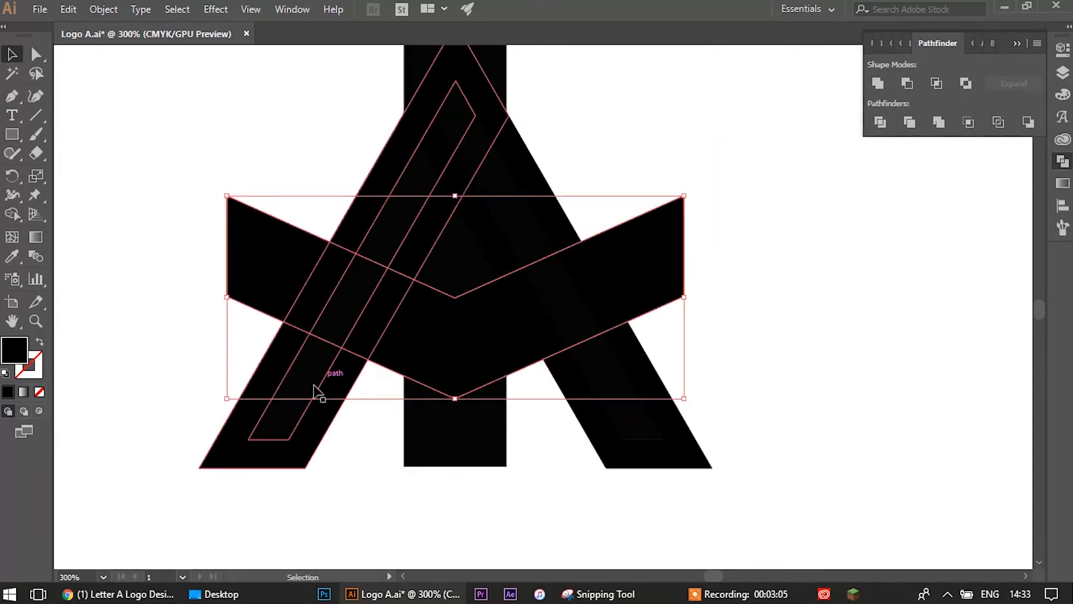
click(324, 383)
shift+click(604, 392)
shift+click(469, 412)
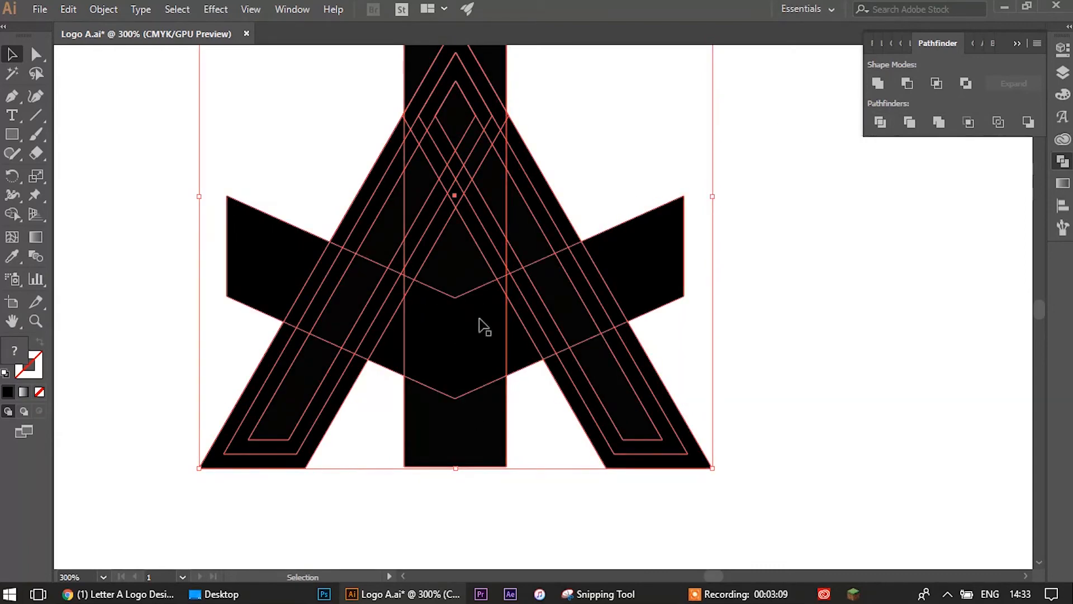
click(559, 311)
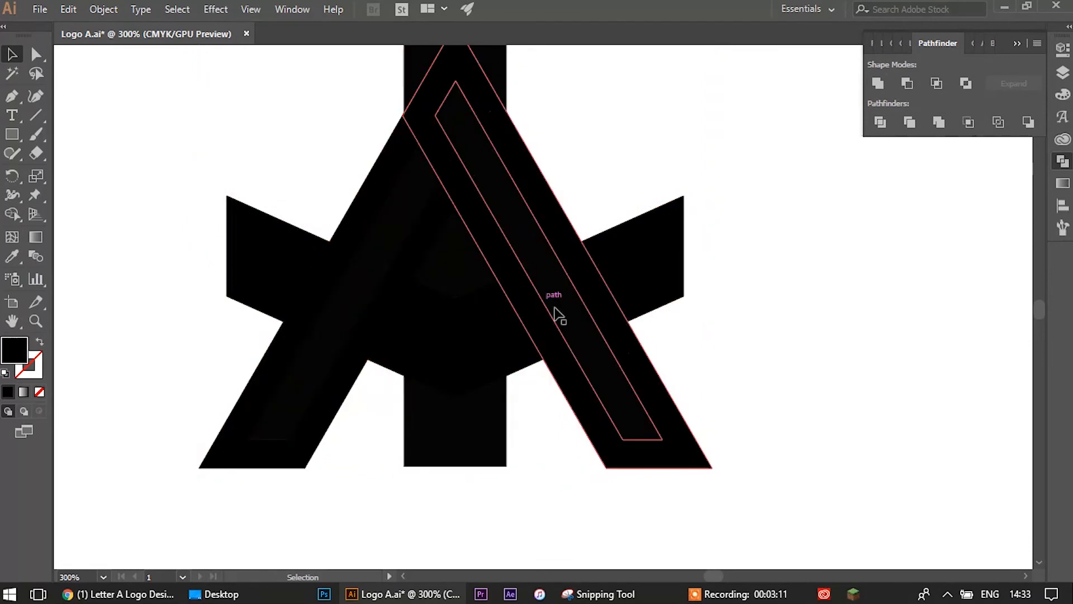
shift+click(311, 352)
click(877, 84)
scroll(738, 137, up, 2)
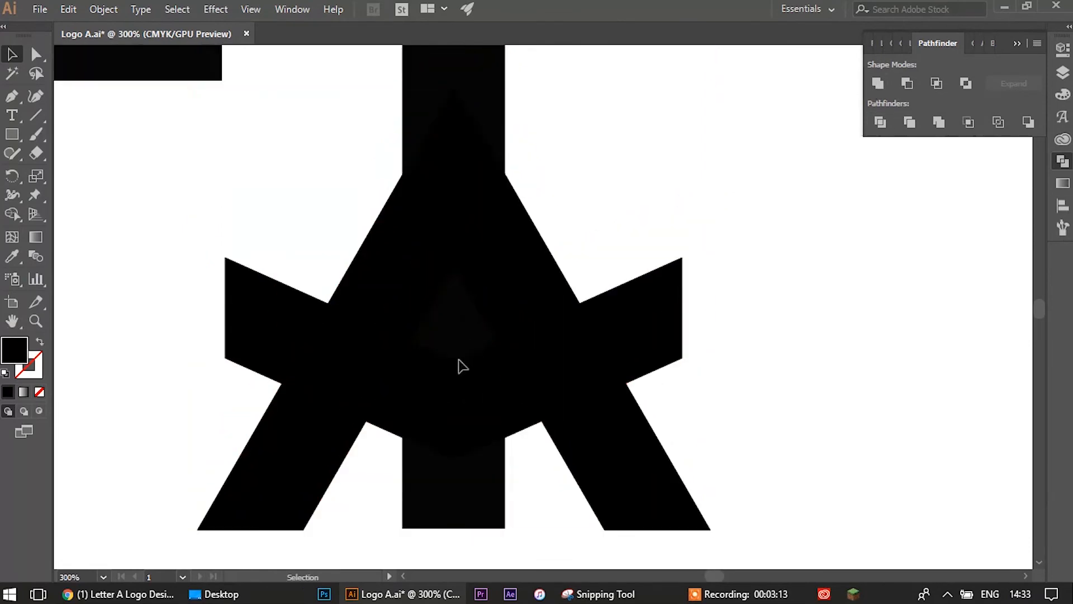
click(471, 330)
shift+click(340, 343)
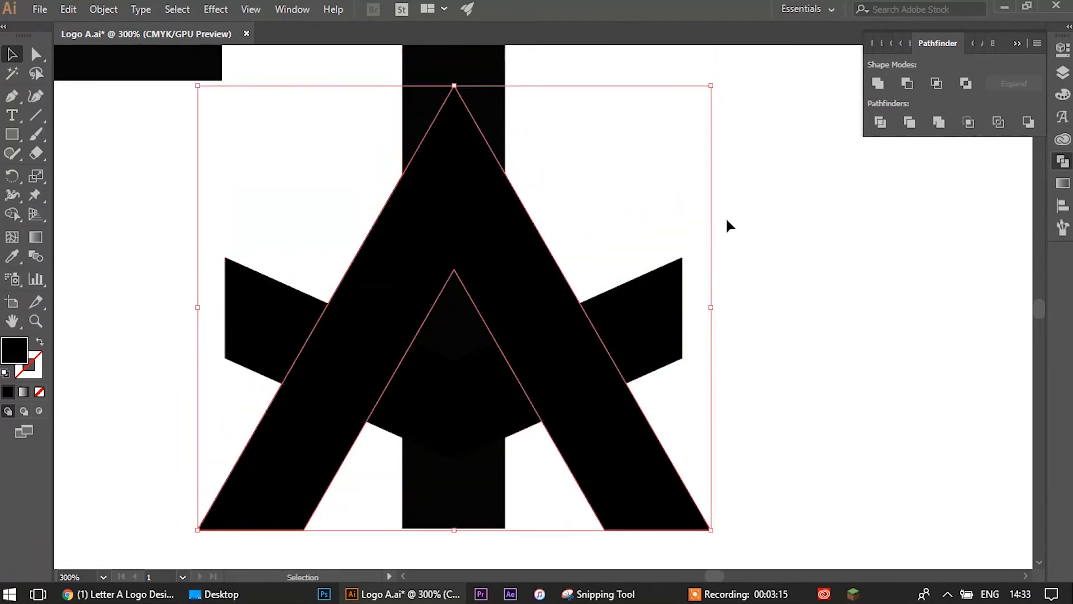
click(719, 221)
scroll(716, 219, down, 2)
click(625, 258)
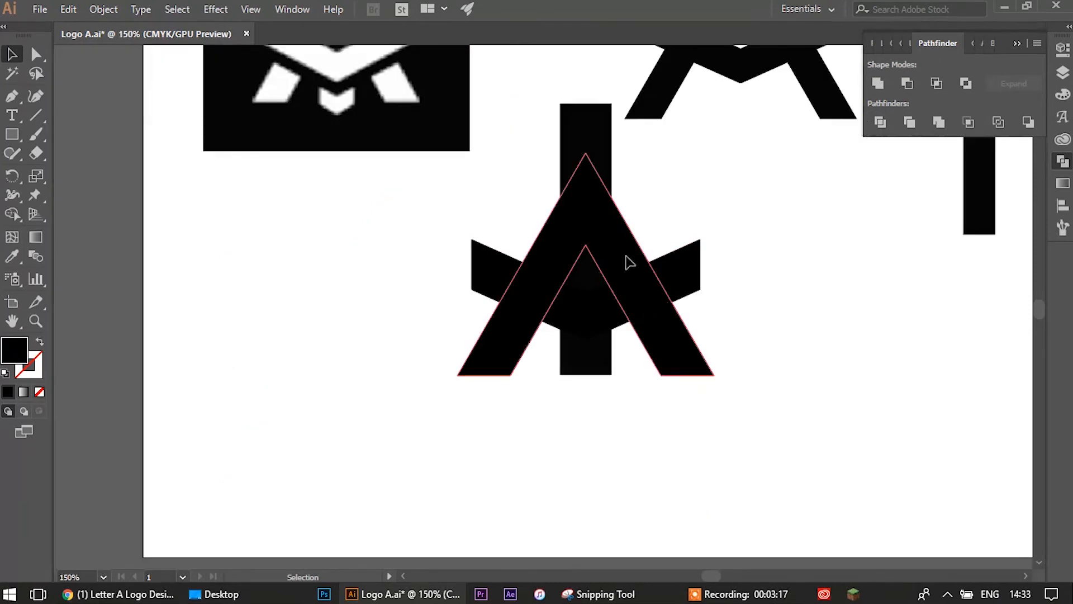
drag(625, 258, 951, 329)
key(ctrl+z)
click(814, 308)
Place a duplicate of the united V slightly below the original, keeping it horizontally aligned
scroll(706, 331, up, 1)
click(598, 297)
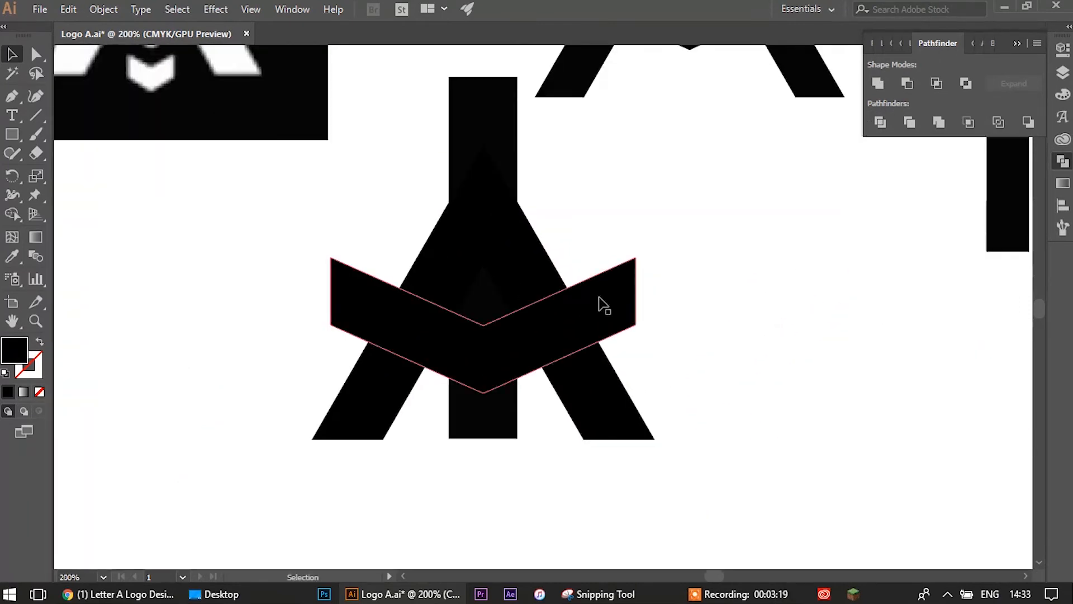
drag(598, 298, 599, 323)
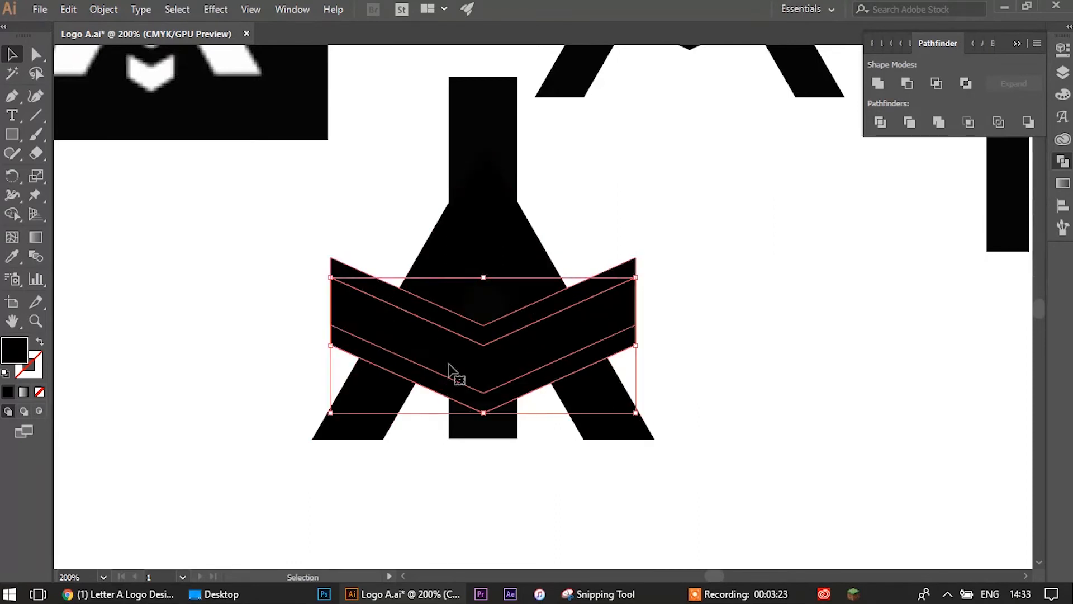
Remove the lower V copy and the bar above its underside with Shape Builder, leaving a notched block below the crossbar
key(ctrl+a)
scroll(450, 371, up, 1)
shift+click(542, 438)
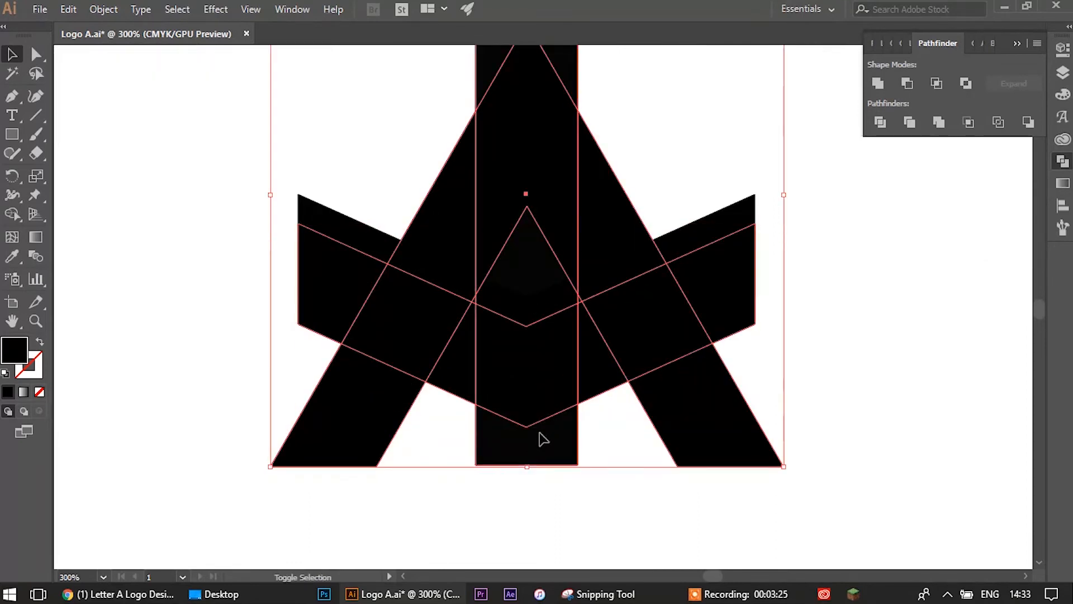
shift+click(723, 434)
click(11, 214)
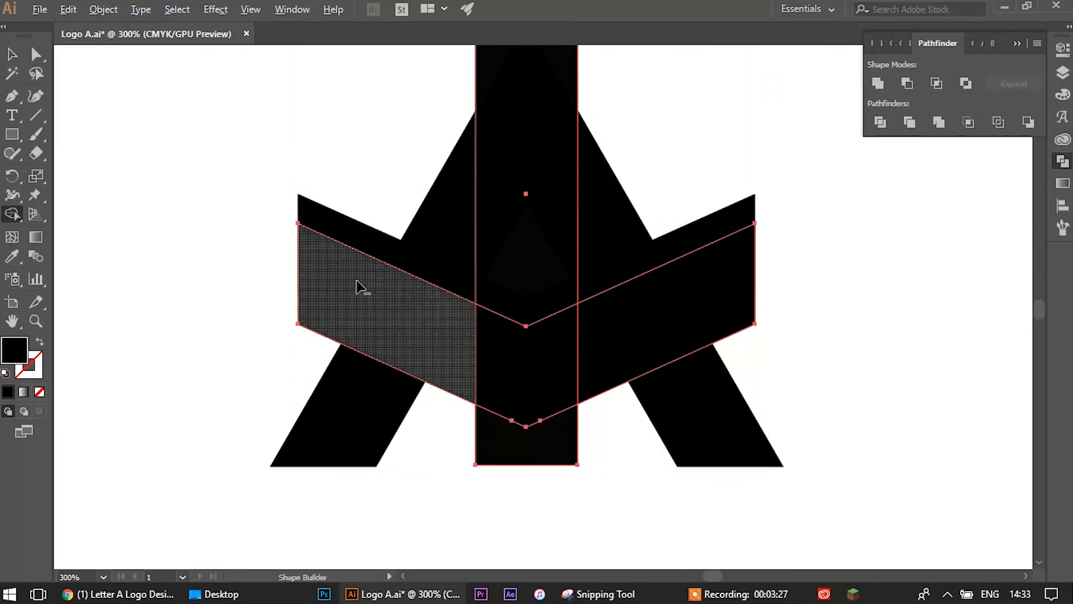
drag(358, 284, 800, 266)
alt+click(513, 281)
click(12, 54)
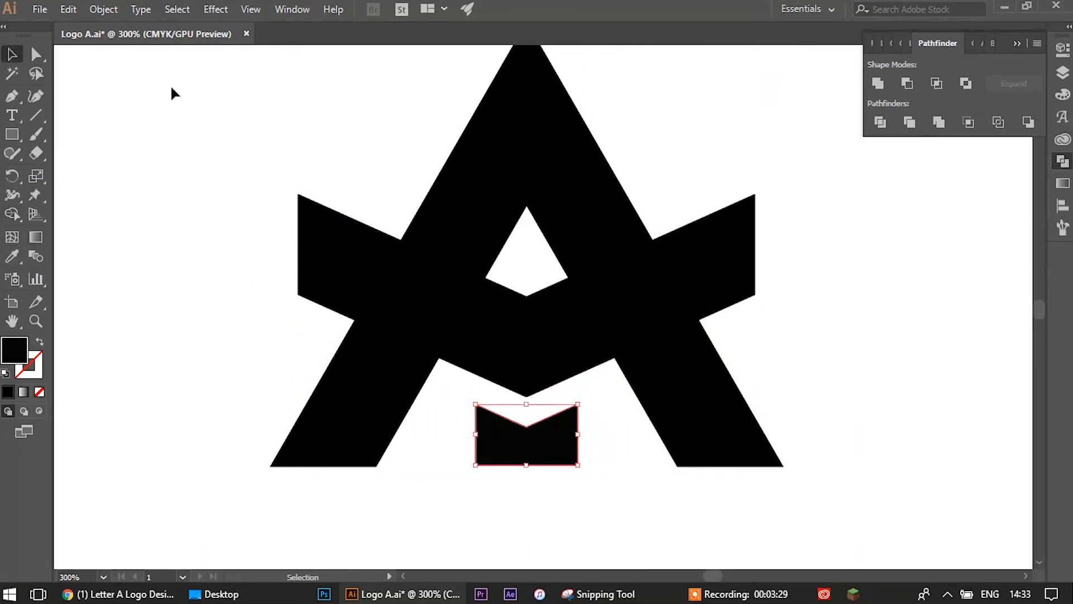
Duplicate the notched block straight down so the copy's upper corners touch the original's bottom edge
click(170, 85)
scroll(312, 127, down, 2)
drag(537, 144, 540, 274)
scroll(590, 245, down, 1)
scroll(589, 244, up, 1)
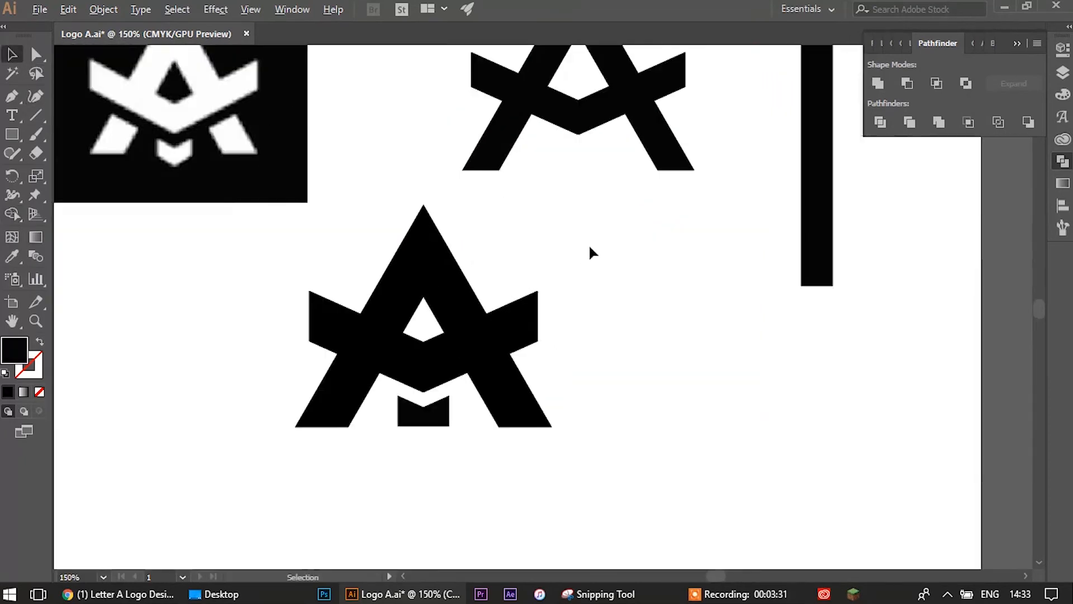
scroll(501, 347, up, 3)
drag(468, 371, 465, 450)
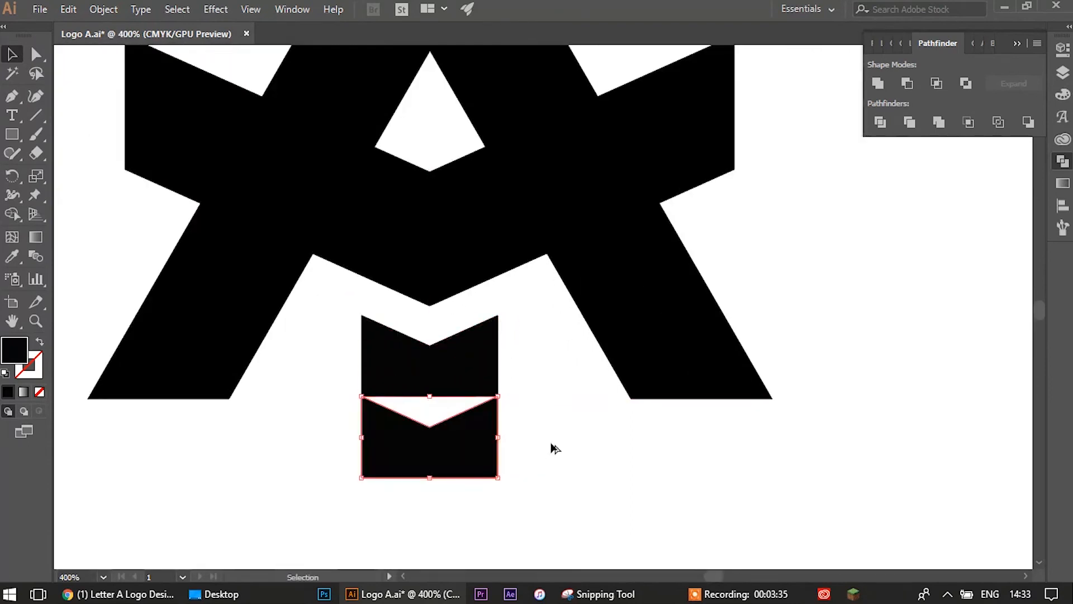
Try to merge the notch gap between the two stacked blocks into the upper block with Shape Builder
drag(527, 493, 369, 363)
key(shift+m)
scroll(376, 404, up, 1)
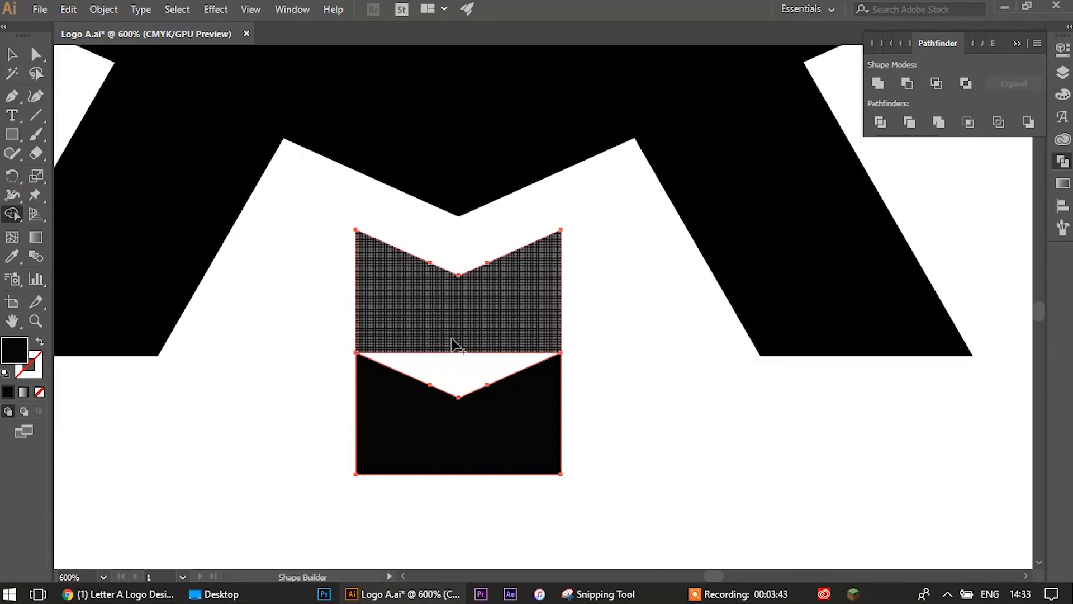
drag(455, 336, 459, 353)
key(ctrl+z)
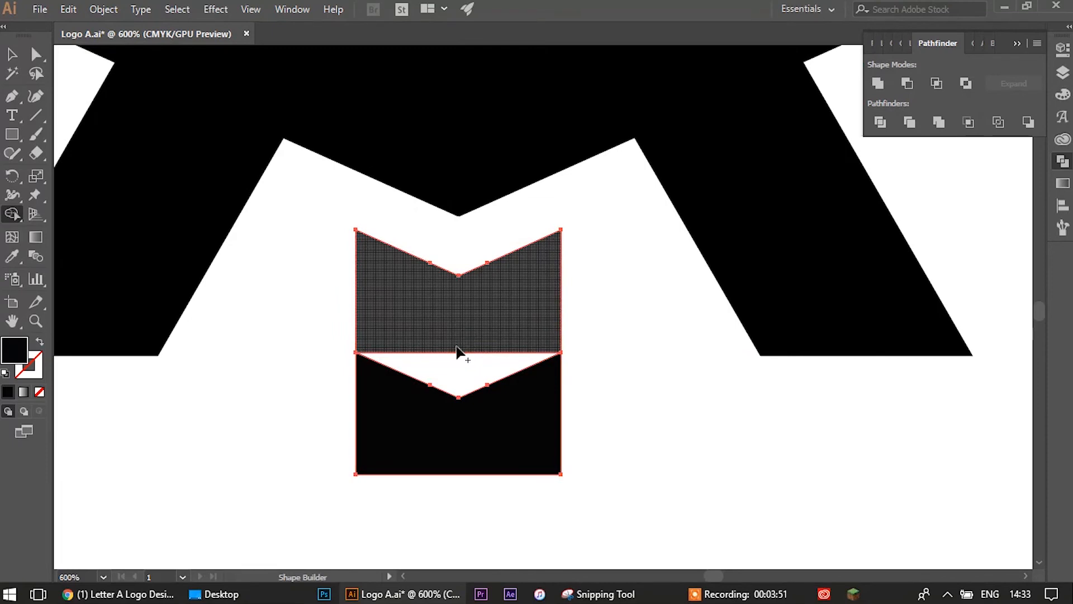
drag(467, 362, 481, 415)
click(12, 54)
click(657, 479)
drag(657, 479, 327, 281)
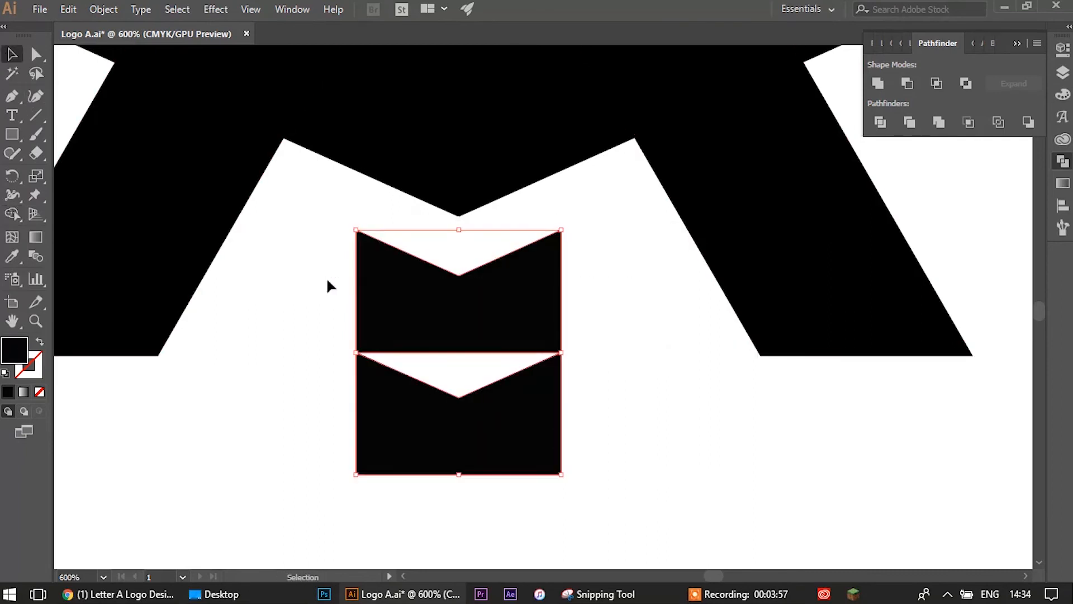
click(13, 213)
key(v)
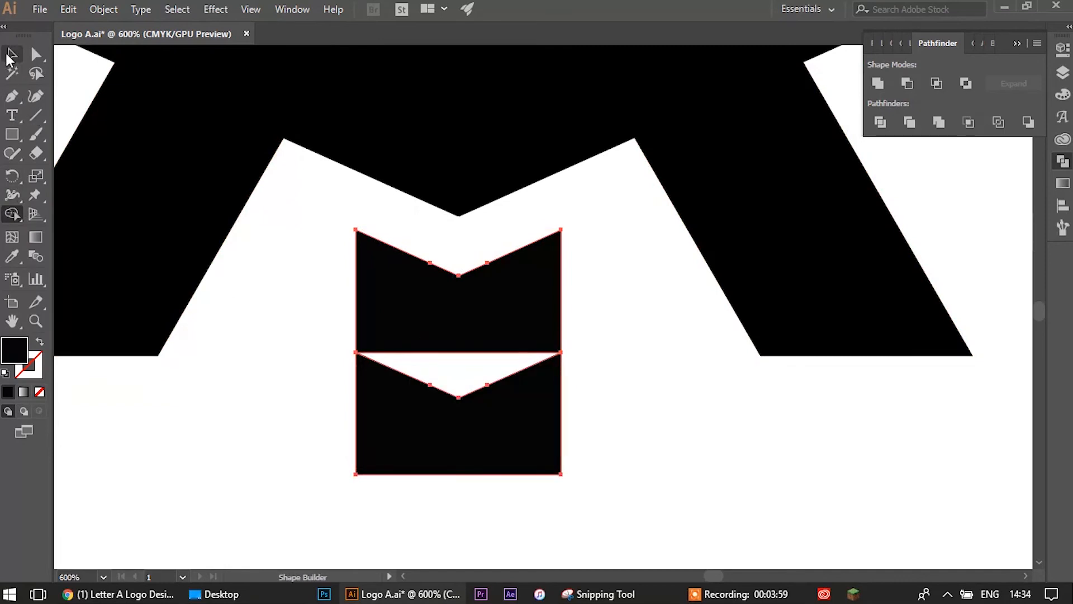
Shift the lower block up slightly so it overlaps the upper block's bottom edge, and select both blocks
click(611, 357)
scroll(612, 358, up, 3)
drag(443, 397, 443, 381)
click(656, 313)
scroll(771, 324, down, 3)
drag(770, 324, 476, 284)
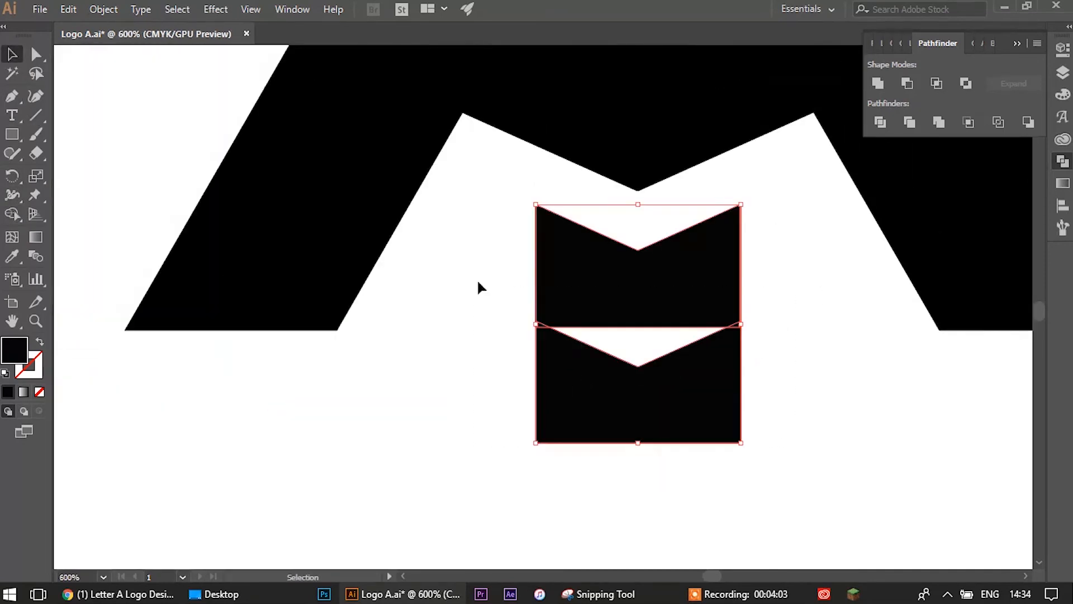
Turn the triangular gap between the overlapping blocks into a filled black piece with Shape Builder
click(27, 215)
click(15, 215)
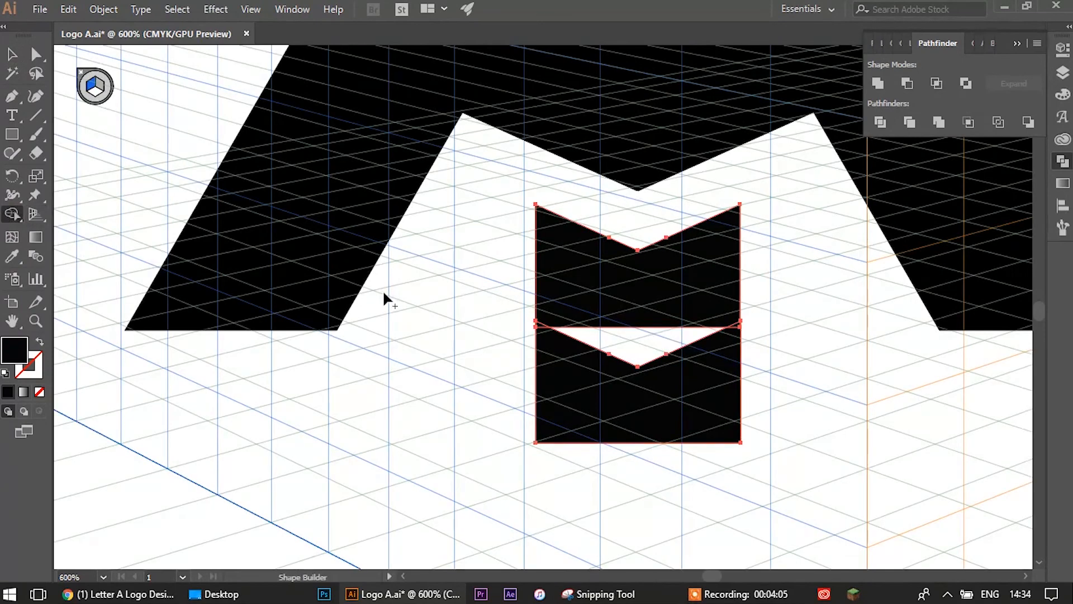
click(618, 341)
Hide the perspective grid and undo the gap fill together with the lower block's upward shift
click(36, 214)
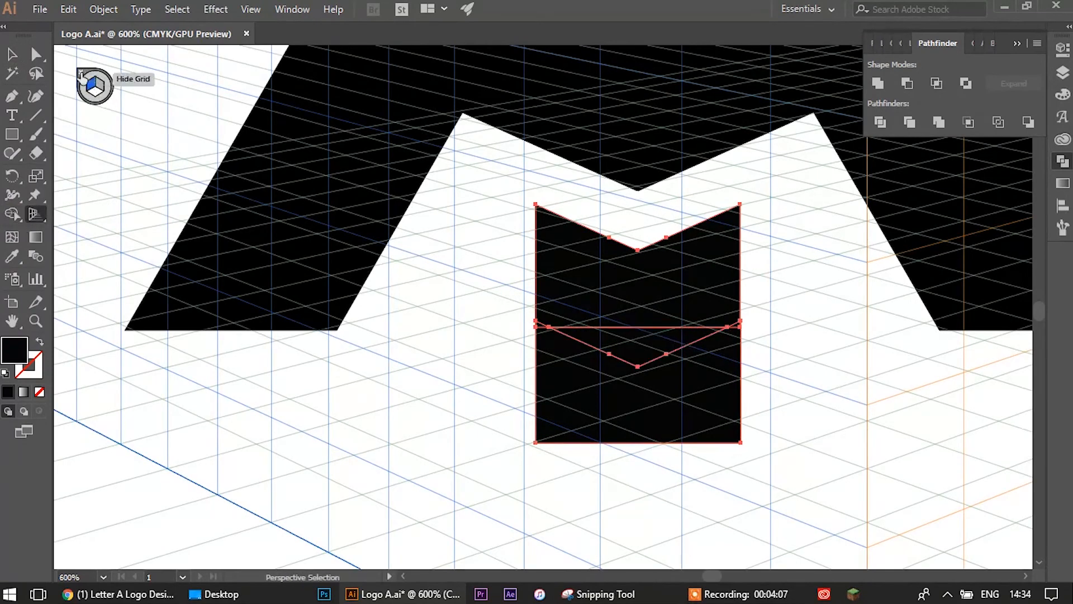
click(82, 72)
click(13, 214)
scroll(628, 324, down, 1)
key(ctrl+z)
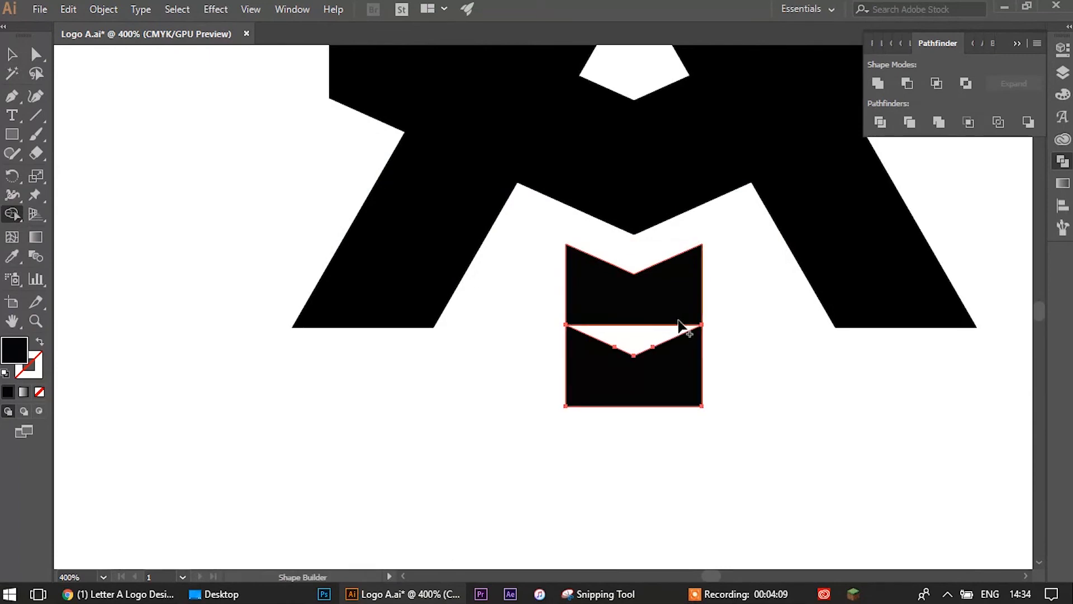
Move the lower block up slightly so its upper corners overlap the upper block's bottom edge, and select both
scroll(677, 328, up, 2)
scroll(436, 308, up, 2)
drag(508, 467, 527, 469)
scroll(548, 414, down, 2)
drag(839, 532, 441, 301)
Fill the triangular gap between the two overlapping blocks as a black shape with Shape Builder
key(shift+m)
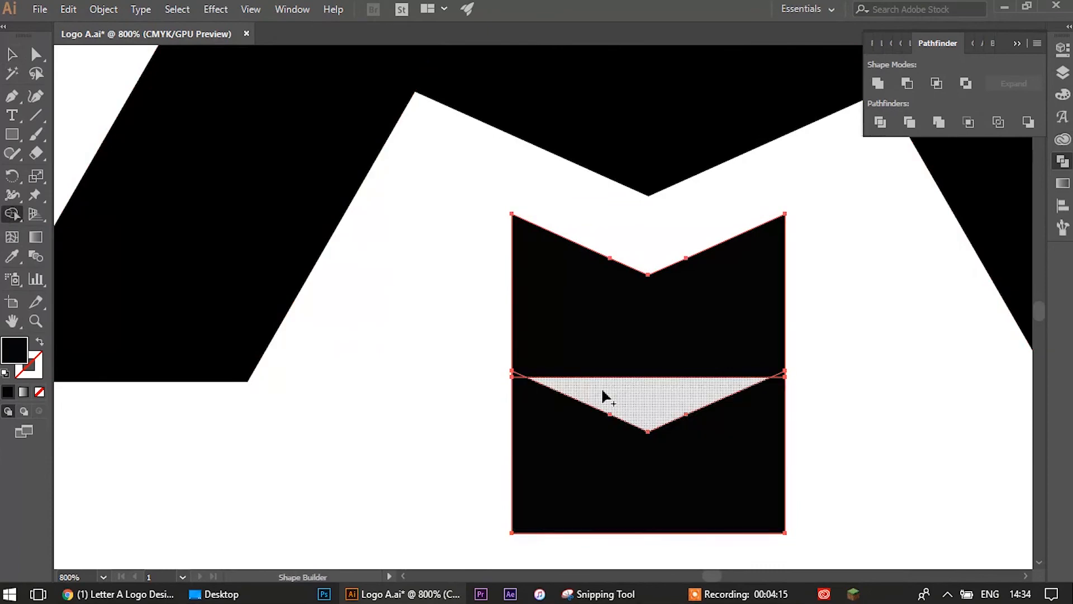
click(602, 391)
drag(636, 352, 632, 387)
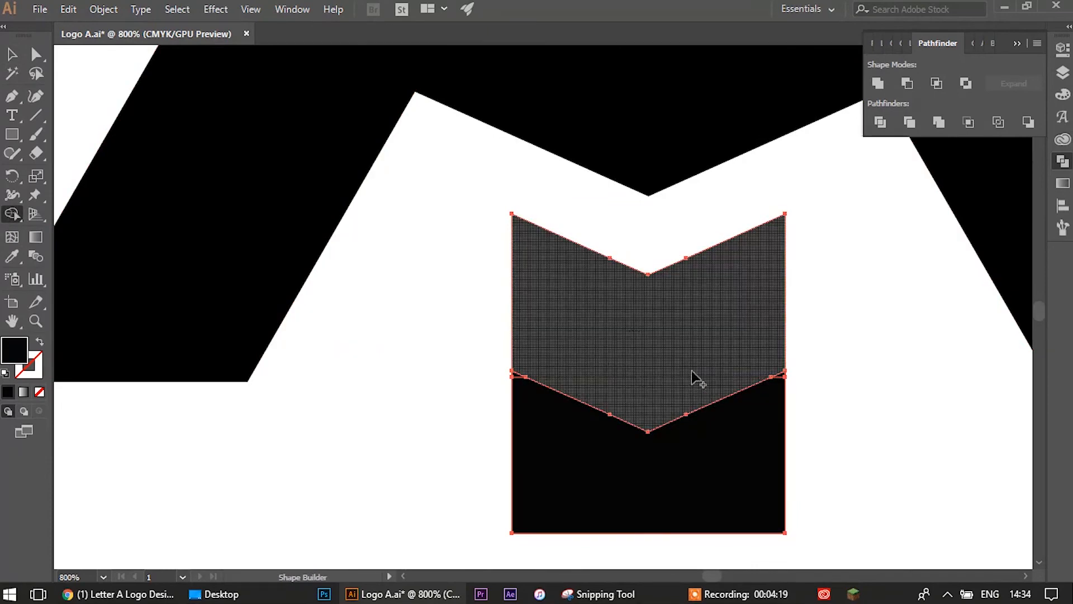
drag(692, 371, 627, 345)
alt+click(585, 378)
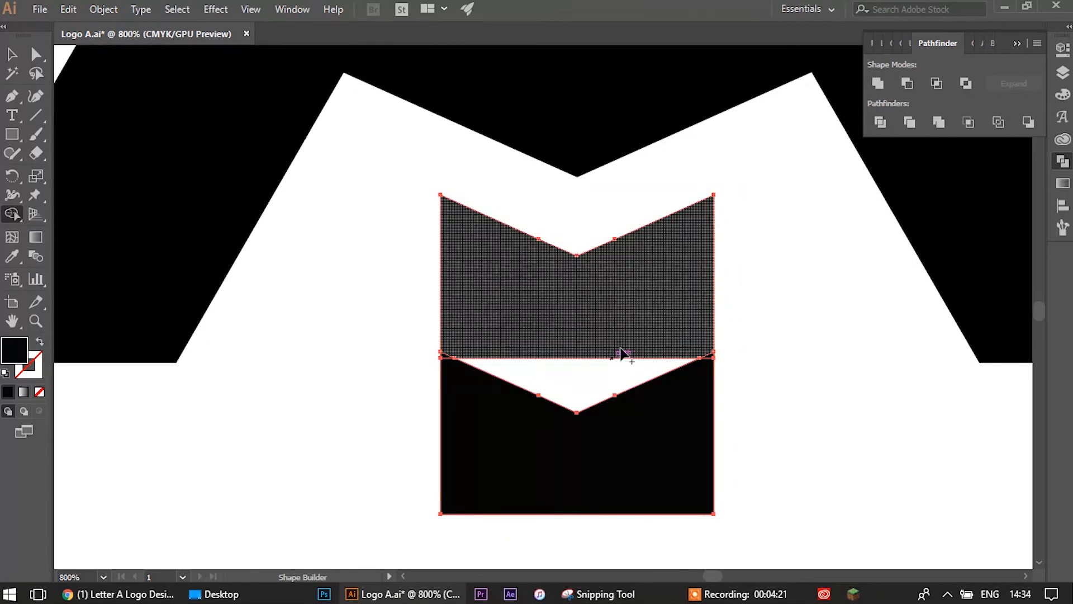
click(582, 376)
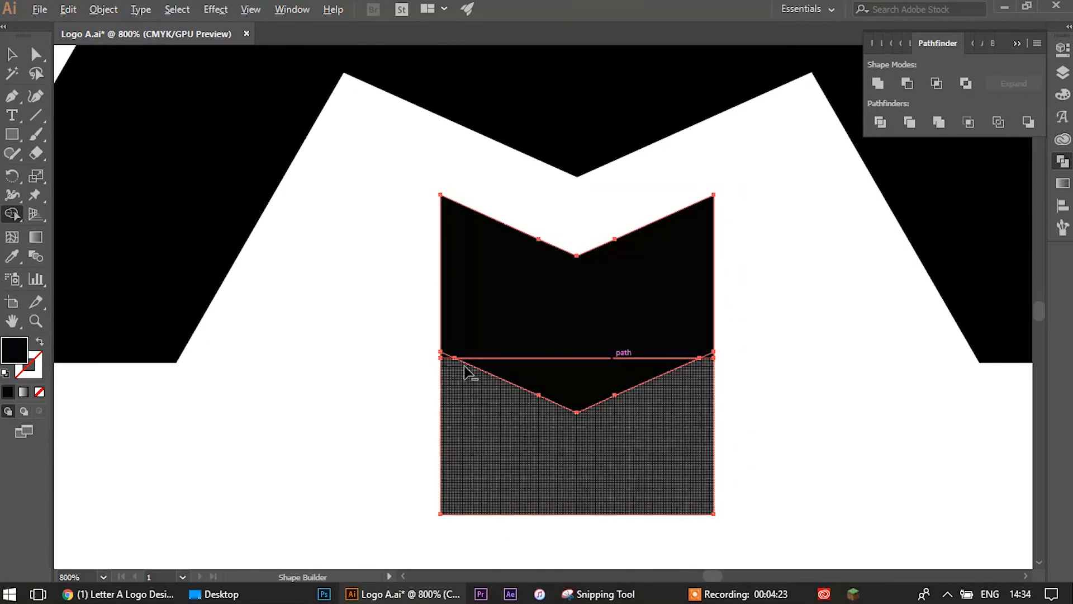
Remove the lower block and the small left corner overhang with Shape Builder, keeping the upper block and the triangle
scroll(465, 366, up, 2)
drag(447, 362, 438, 342)
drag(974, 340, 955, 340)
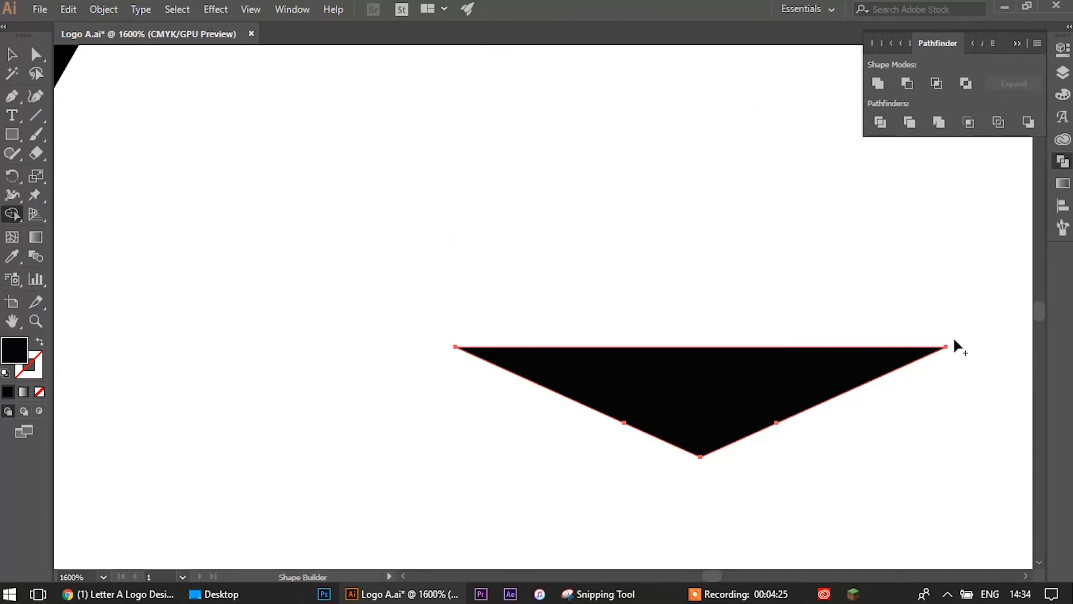
key(ctrl+z)
alt+click(966, 344)
key(ctrl+z)
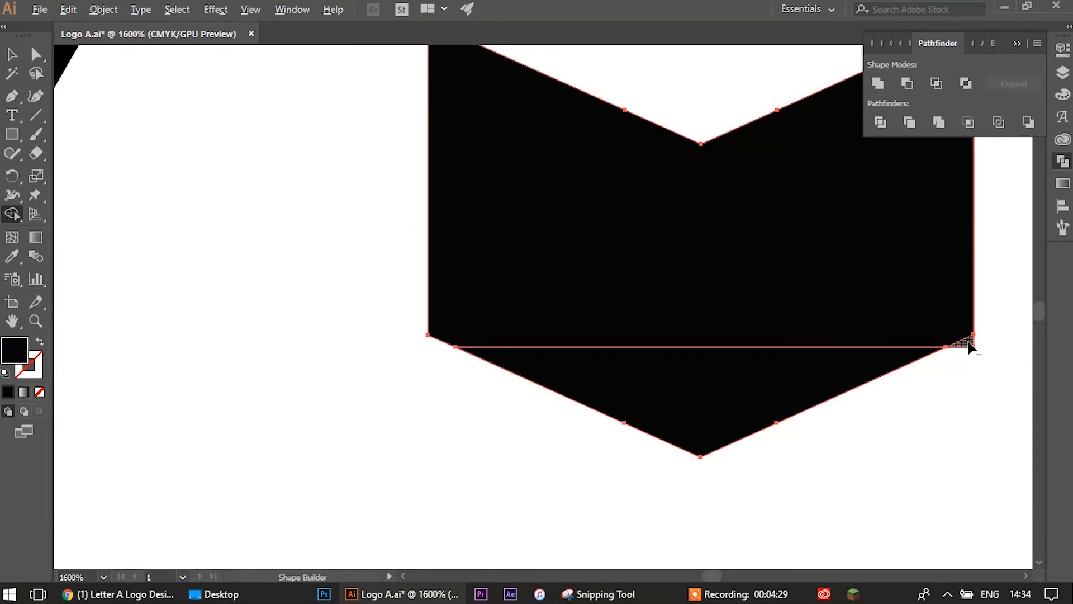
Stretch the triangle's right corner up and outward just past the right edge of the block
click(11, 56)
click(290, 173)
scroll(545, 253, down, 2)
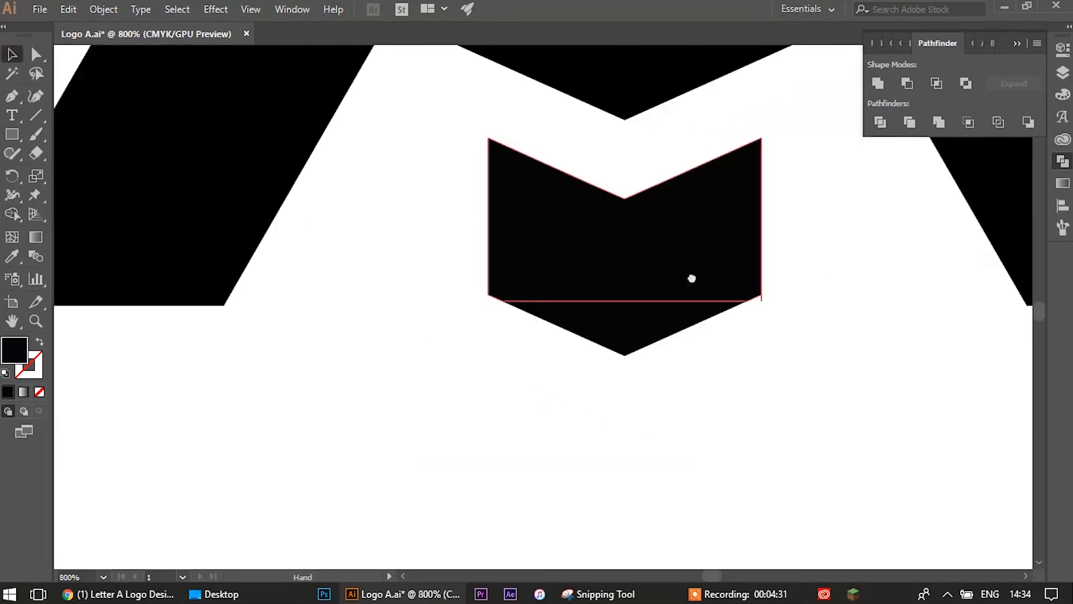
scroll(800, 296, up, 4)
click(447, 287)
scroll(448, 288, up, 1)
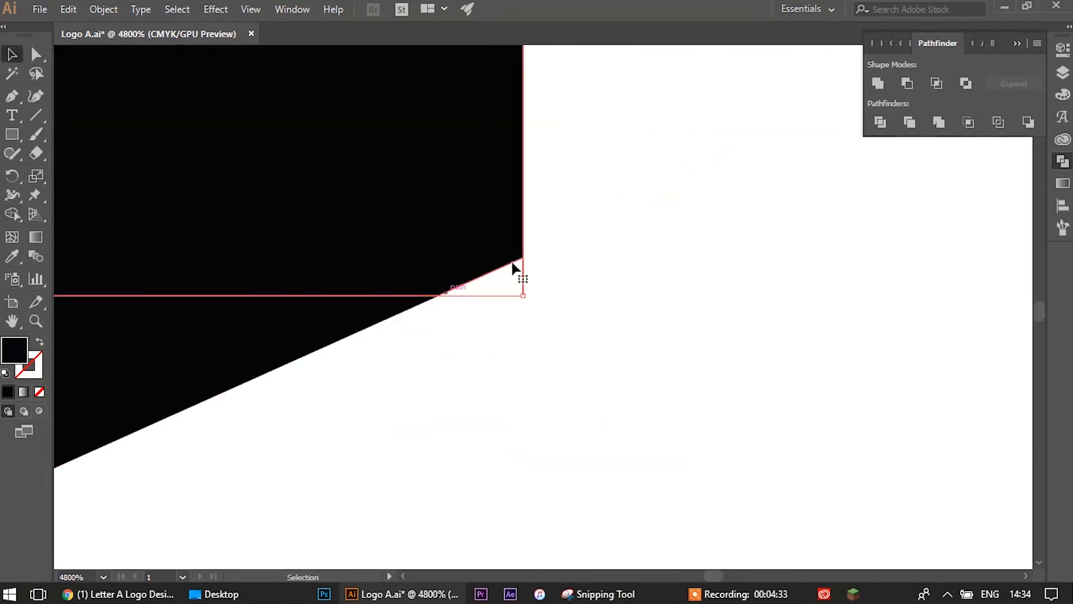
click(426, 298)
drag(445, 296, 550, 248)
scroll(479, 215, up, 3)
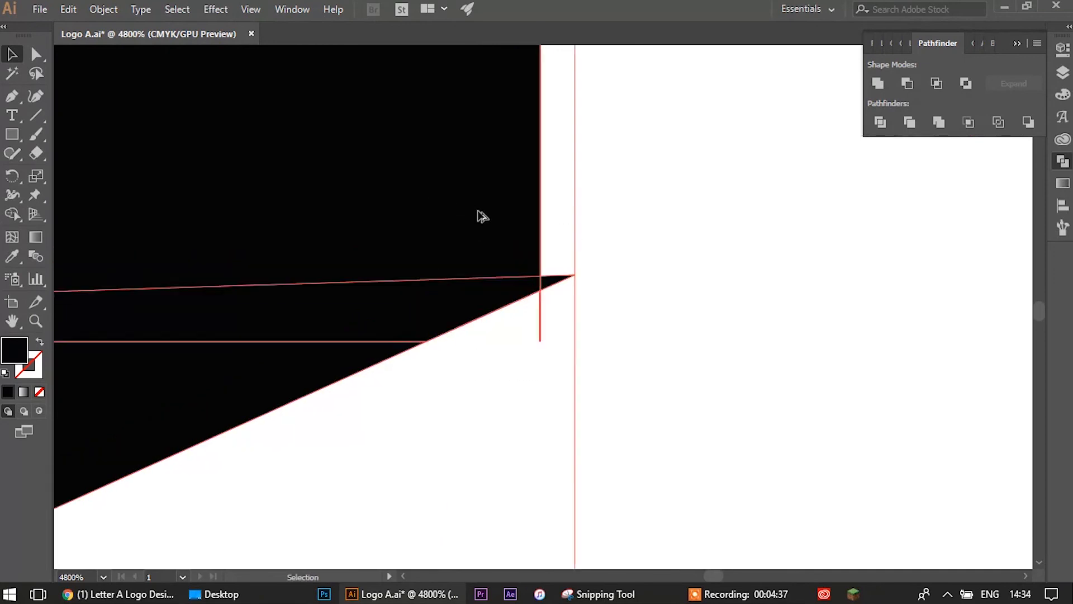
Trim the overhanging spike and stray edge at the right corner with Shape Builder to leave a clean chevron piece
click(12, 215)
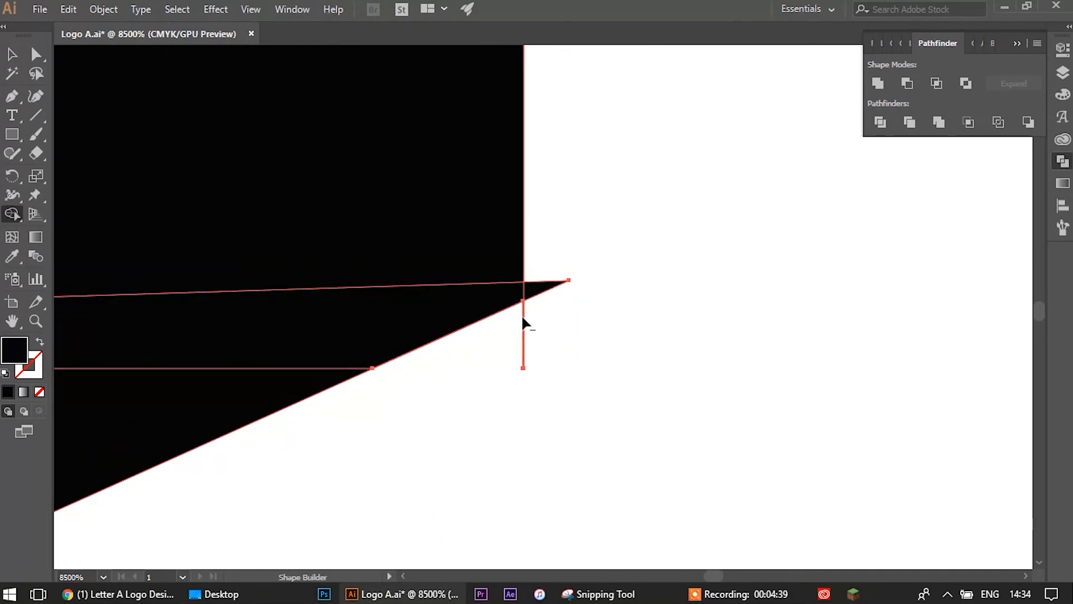
drag(521, 315, 551, 281)
click(12, 56)
scroll(655, 203, down, 10)
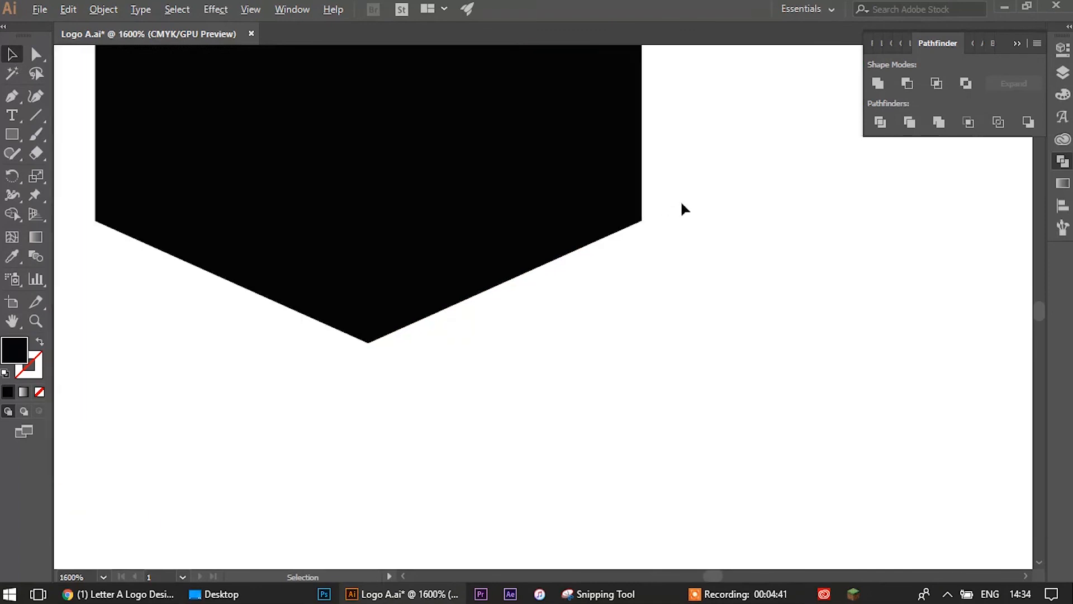
scroll(691, 312, down, 5)
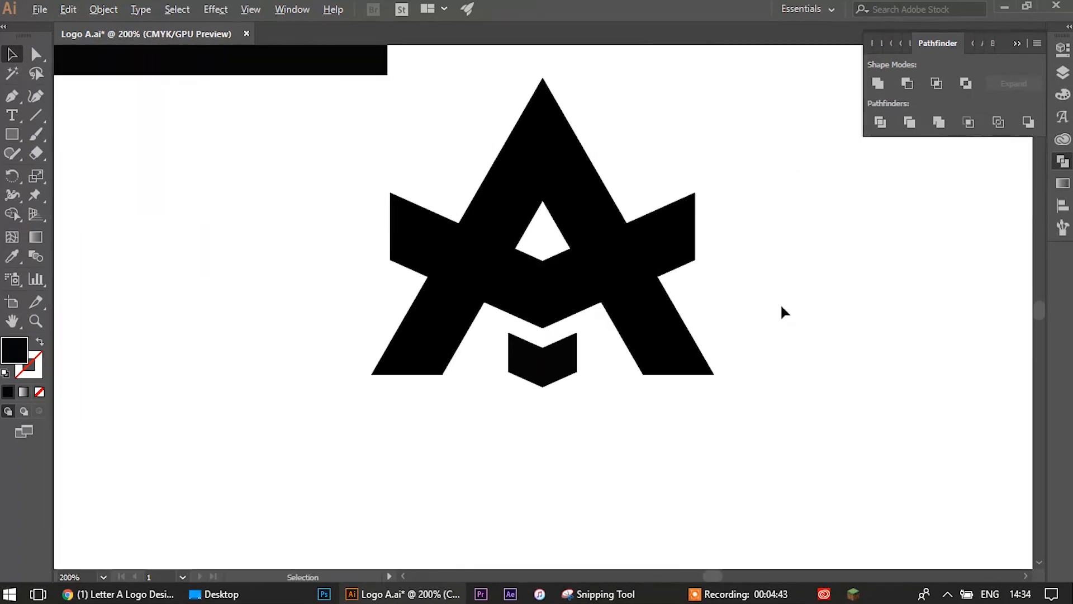
Compare the lower A and its chevron piece with the captured reference logo and the thinner A
key(space)
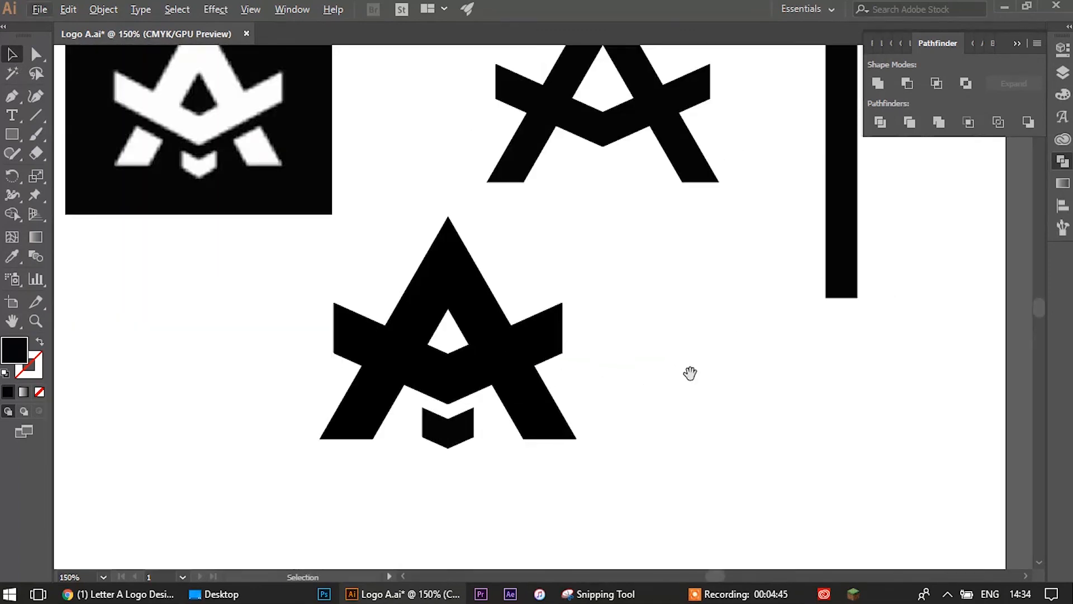
drag(690, 371, 656, 415)
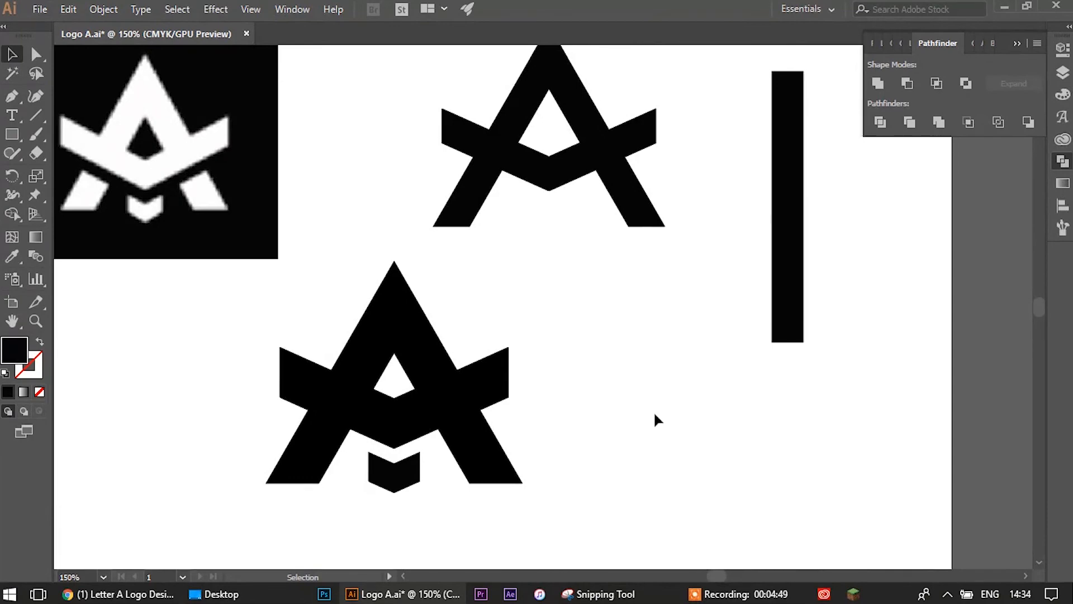
scroll(629, 382, down, 1)
scroll(623, 377, up, 1)
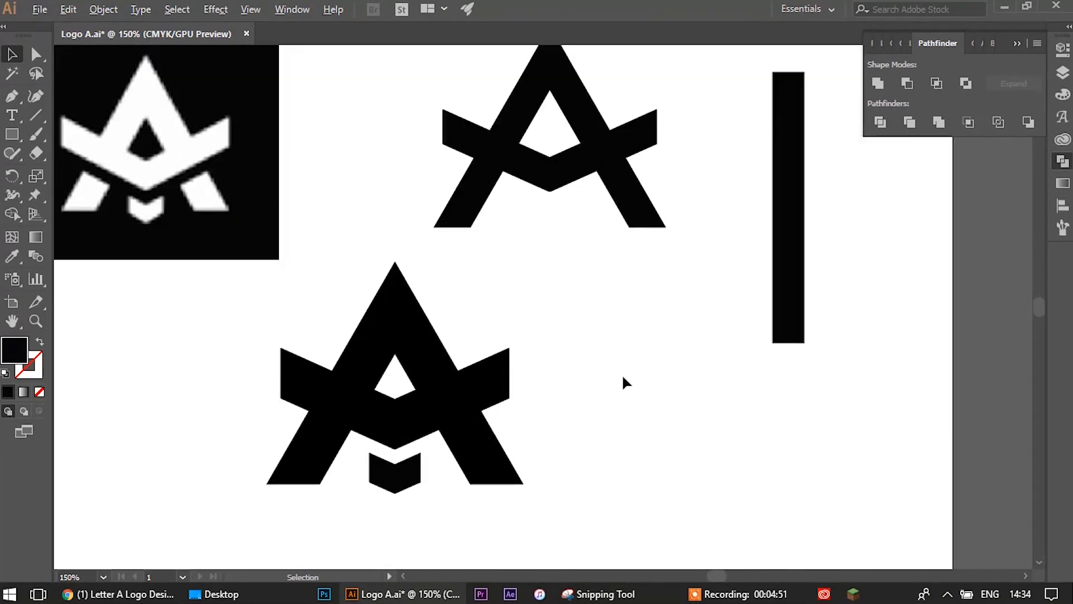
key(space)
drag(594, 354, 607, 376)
scroll(602, 369, down, 1)
scroll(601, 369, up, 1)
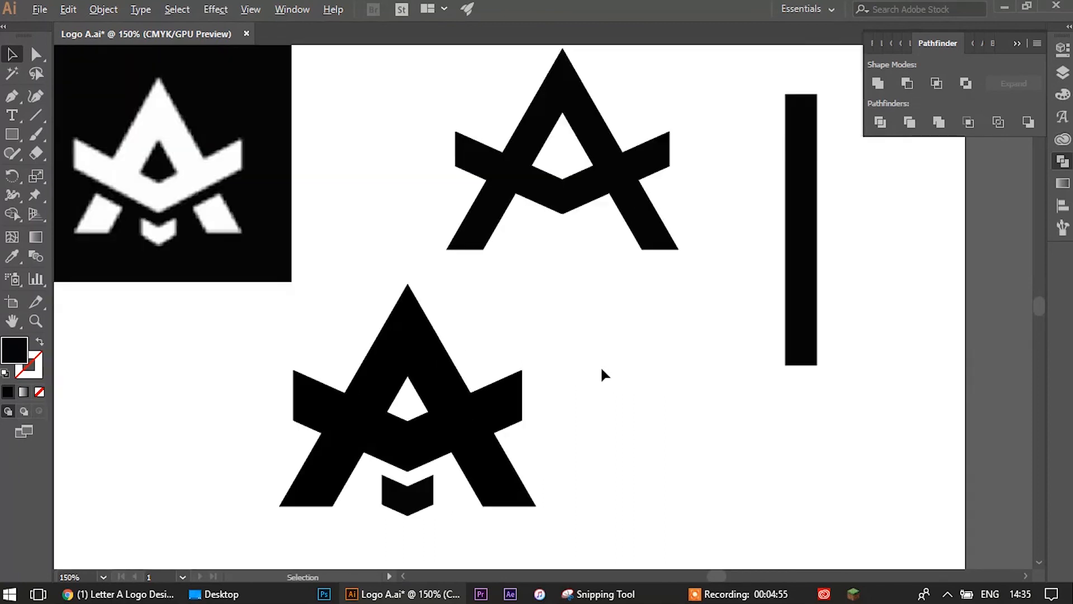